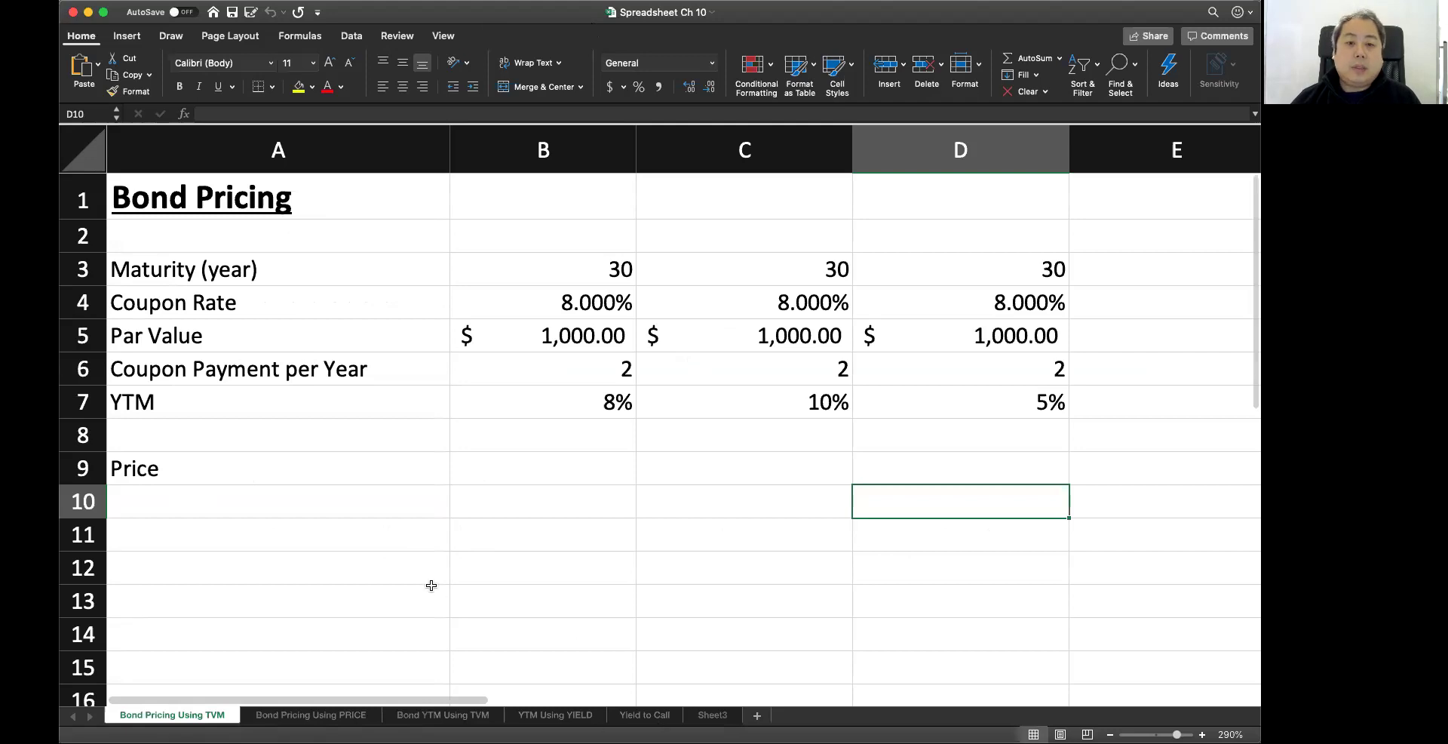
- Review the first bond's inputs in B3:B7: maturity, coupon rate, par value, coupon payments per year and YTM
click(585, 359)
click(532, 265)
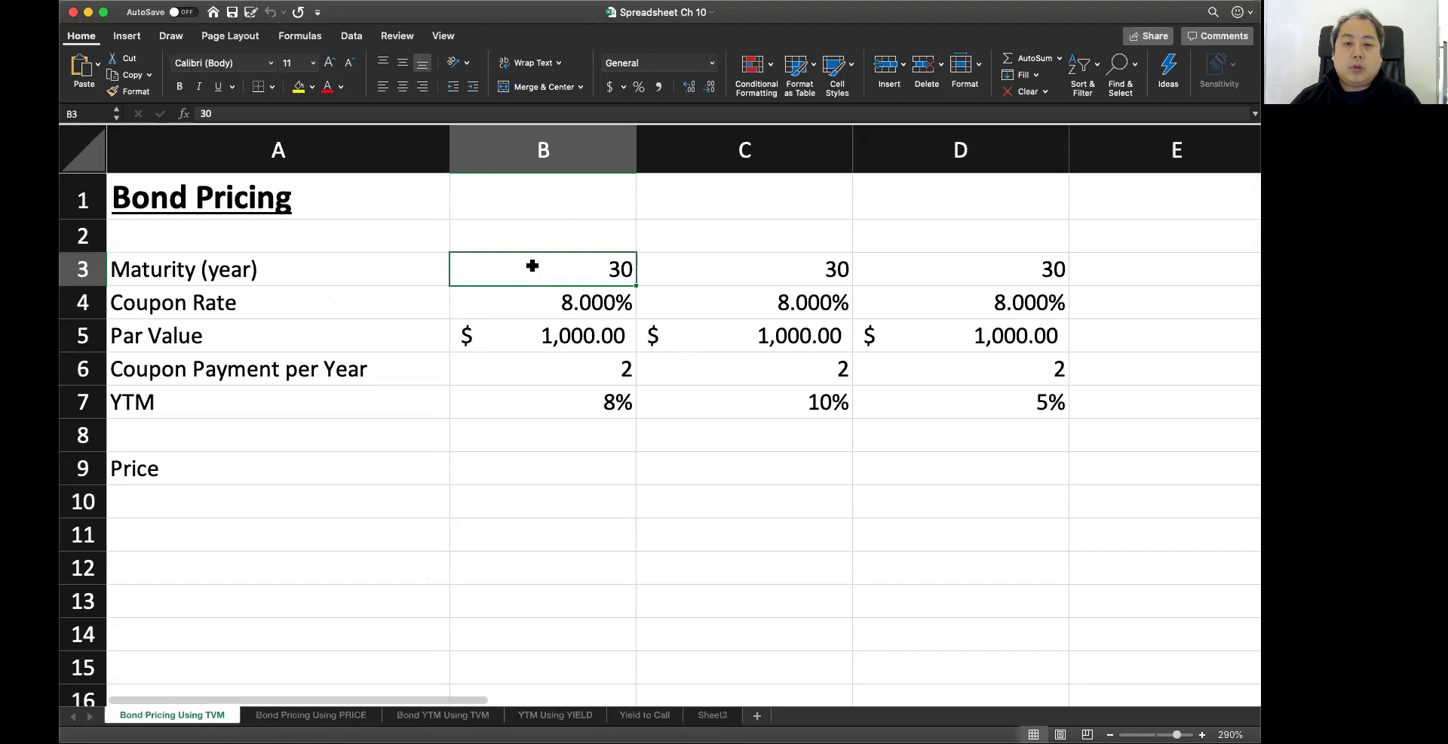
click(529, 293)
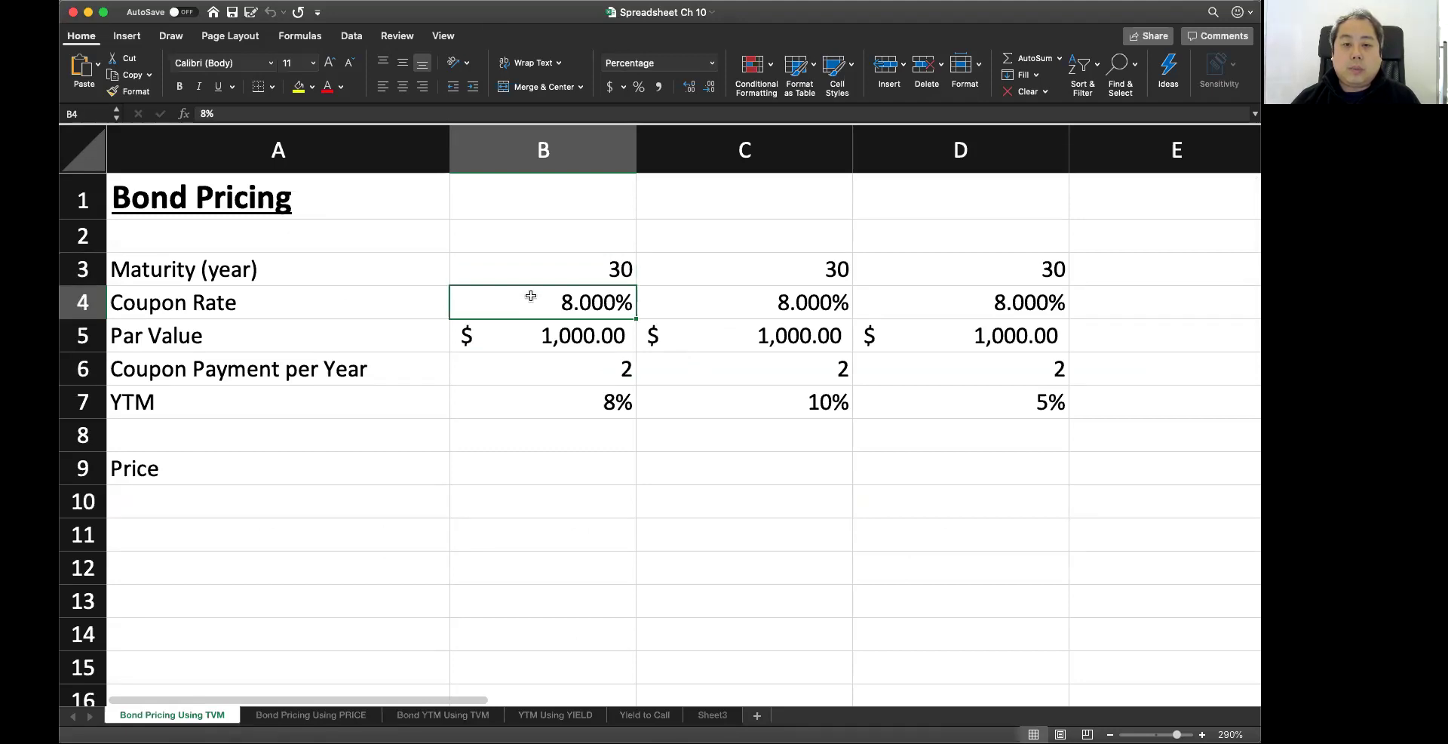
click(530, 328)
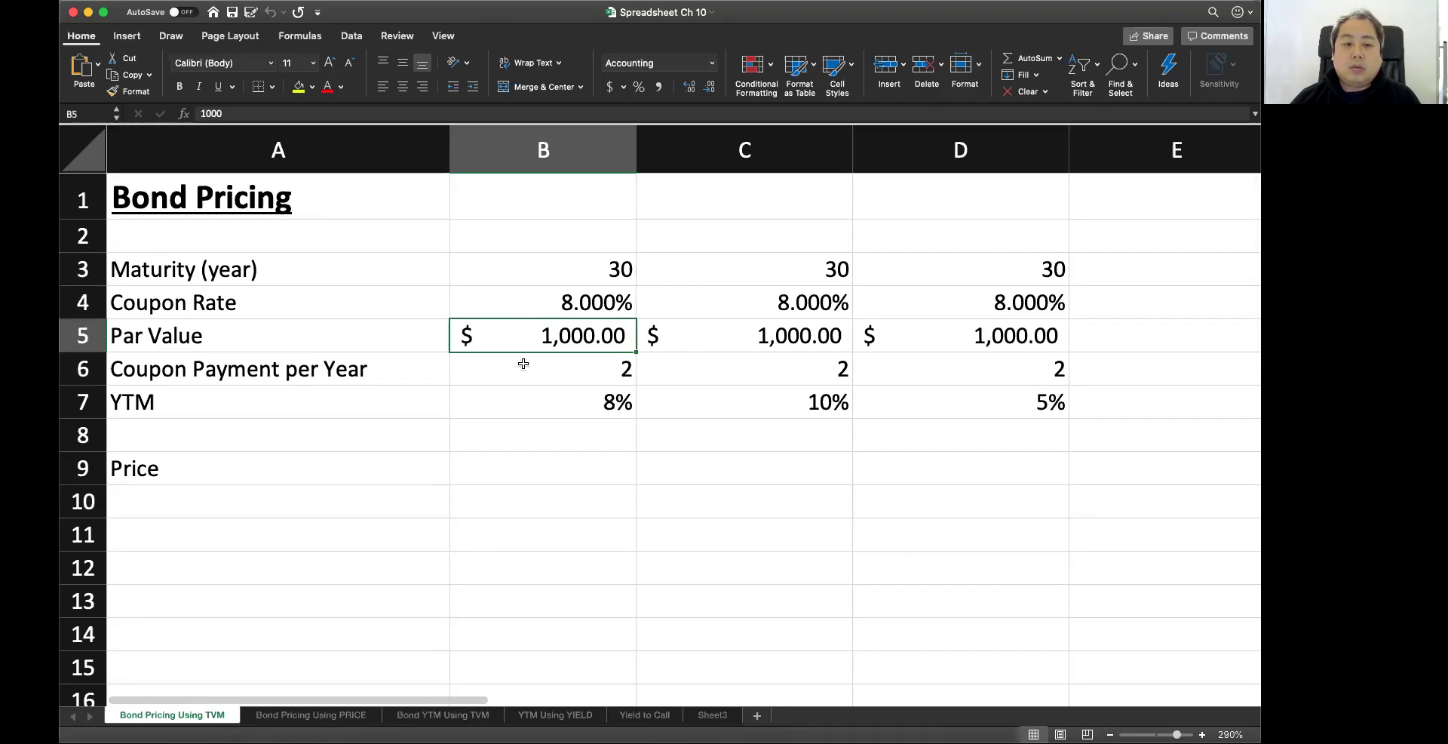
click(523, 364)
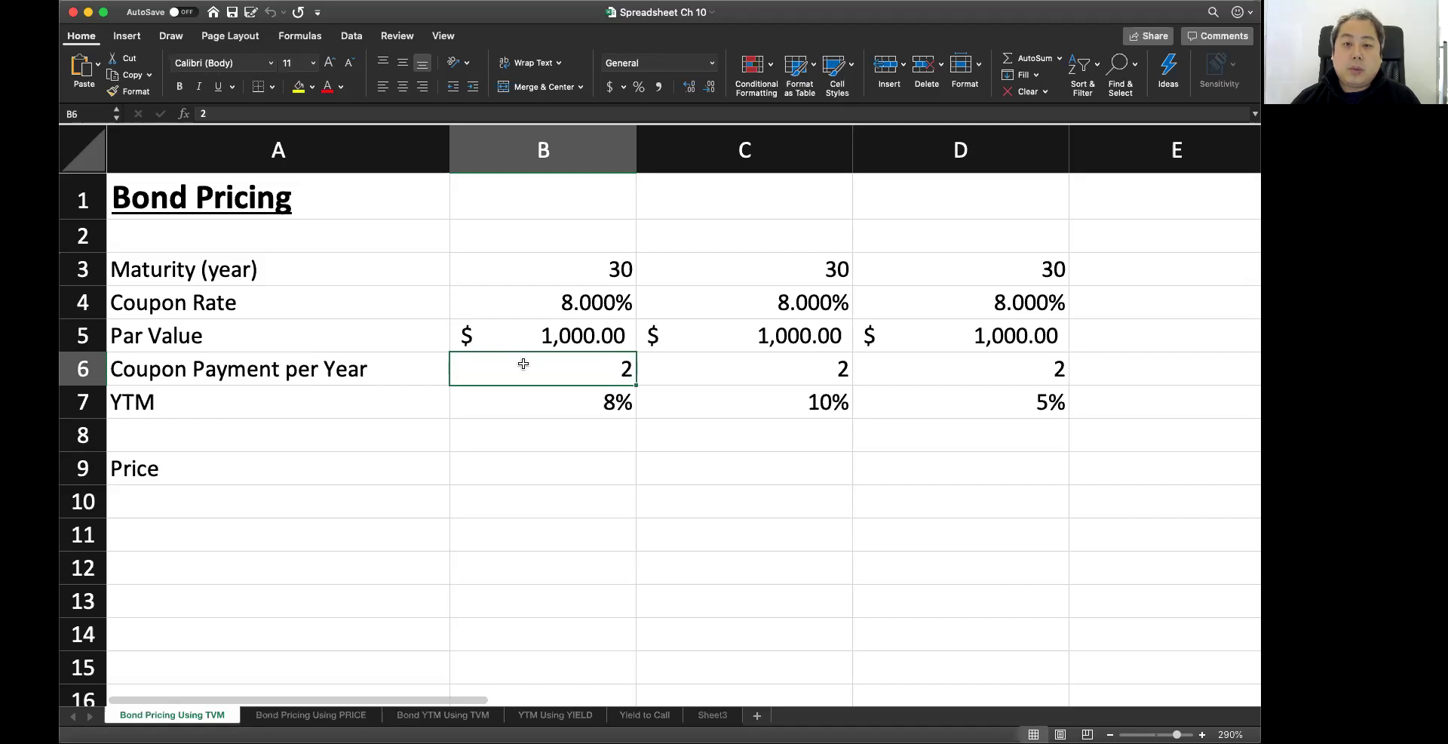
click(522, 400)
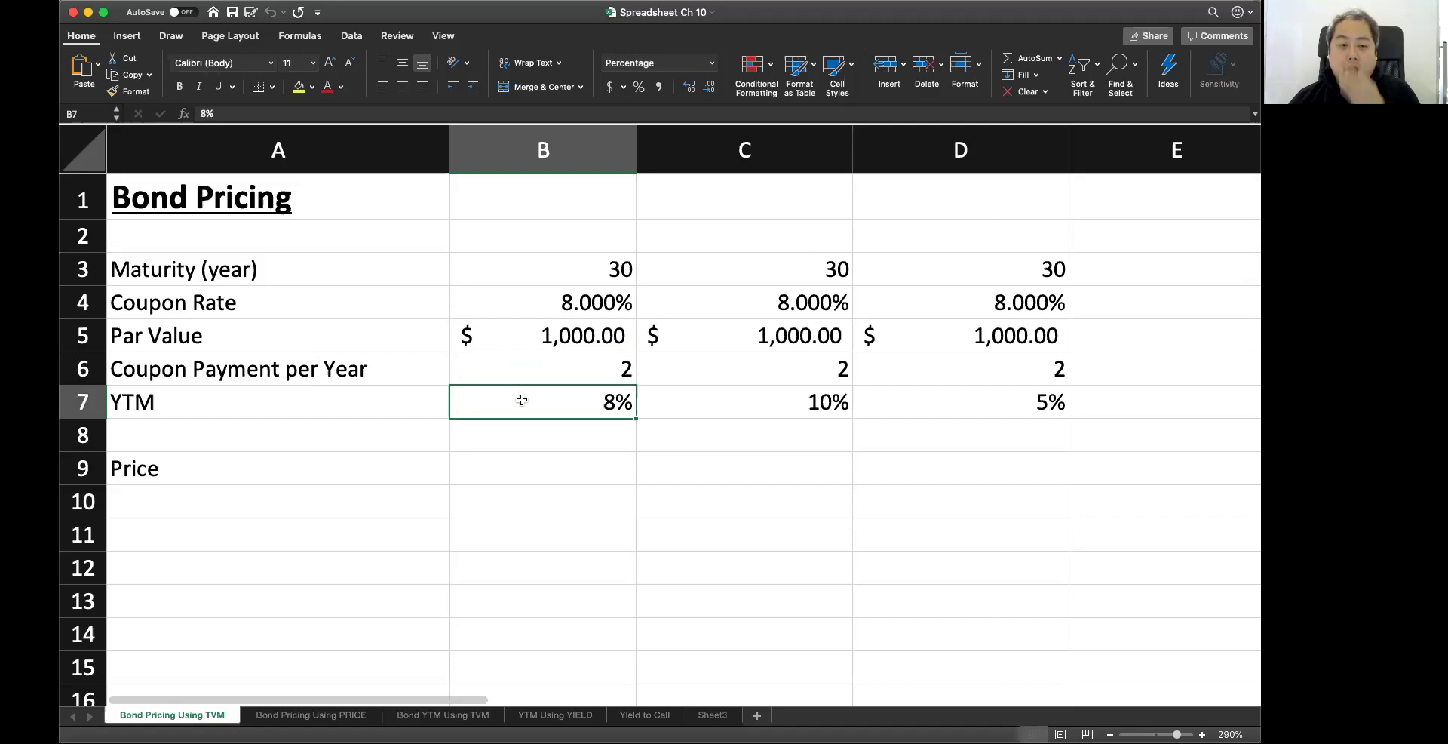
- Start a PV formula in B9 with the Formula Builder and set its Rate argument to B7/B6
click(510, 464)
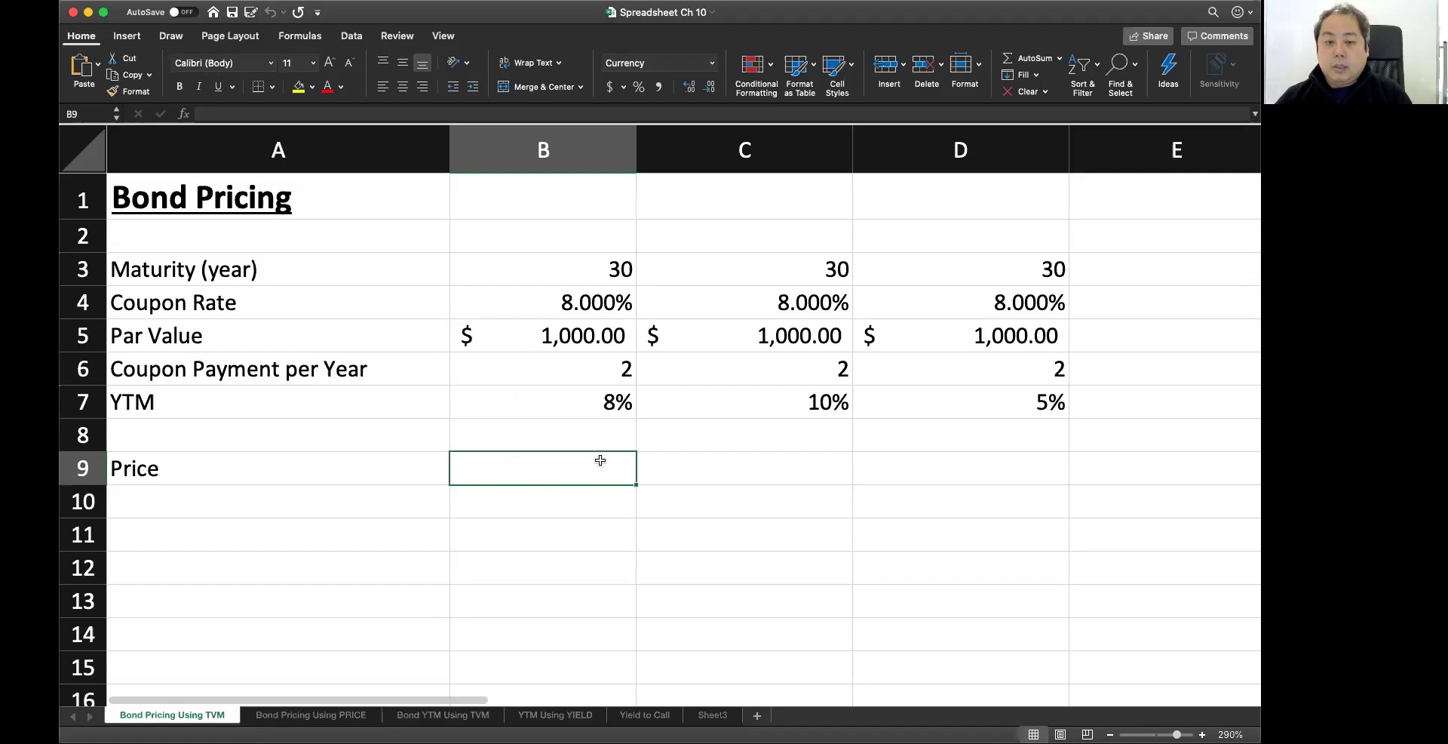
text(=PV)
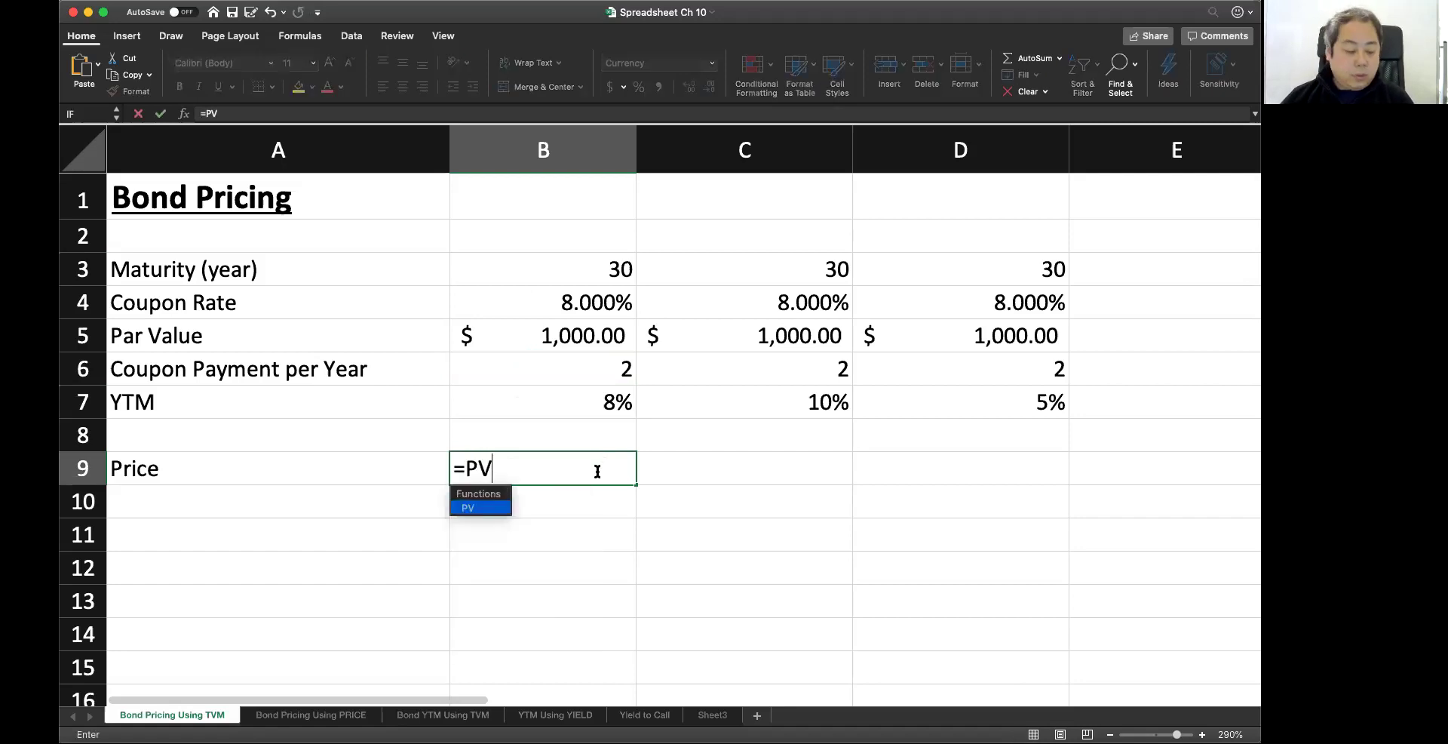
text(()
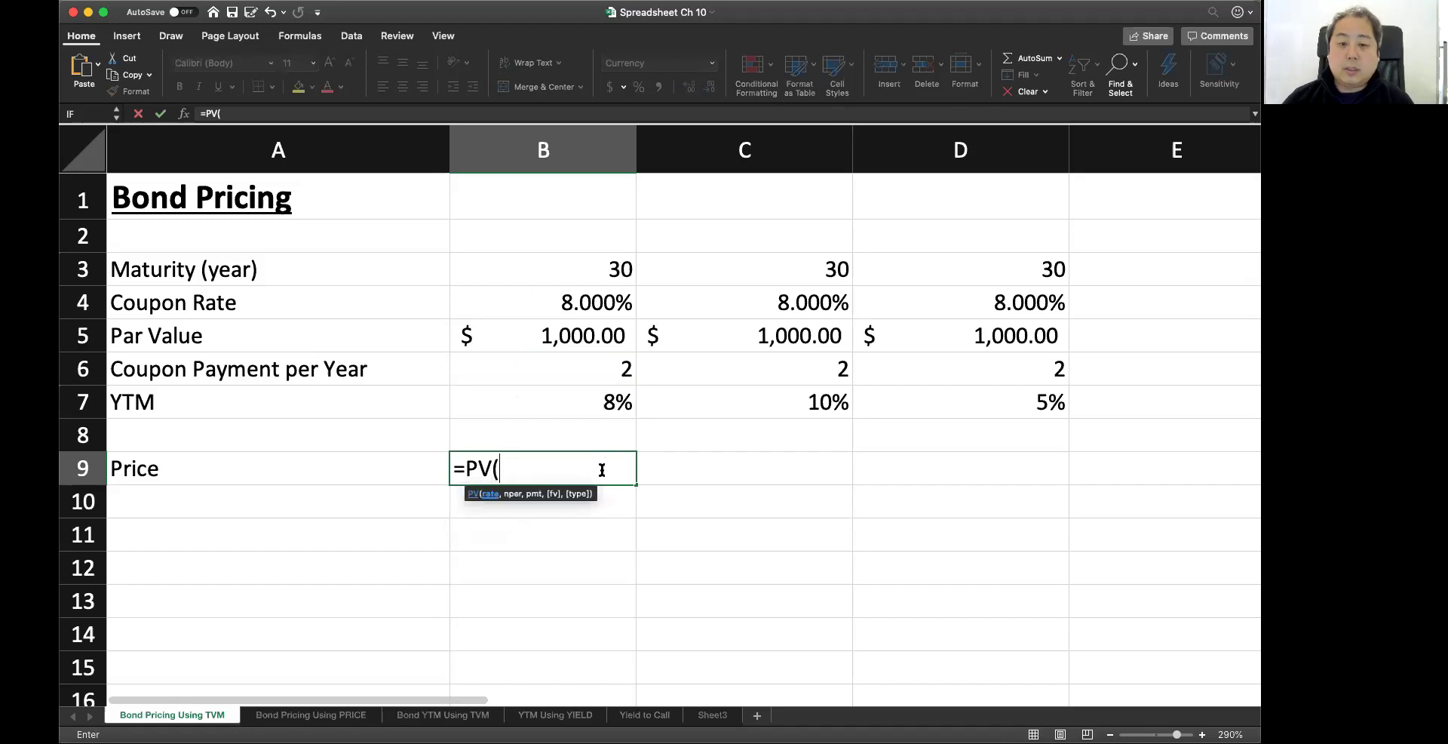
click(182, 114)
click(1076, 222)
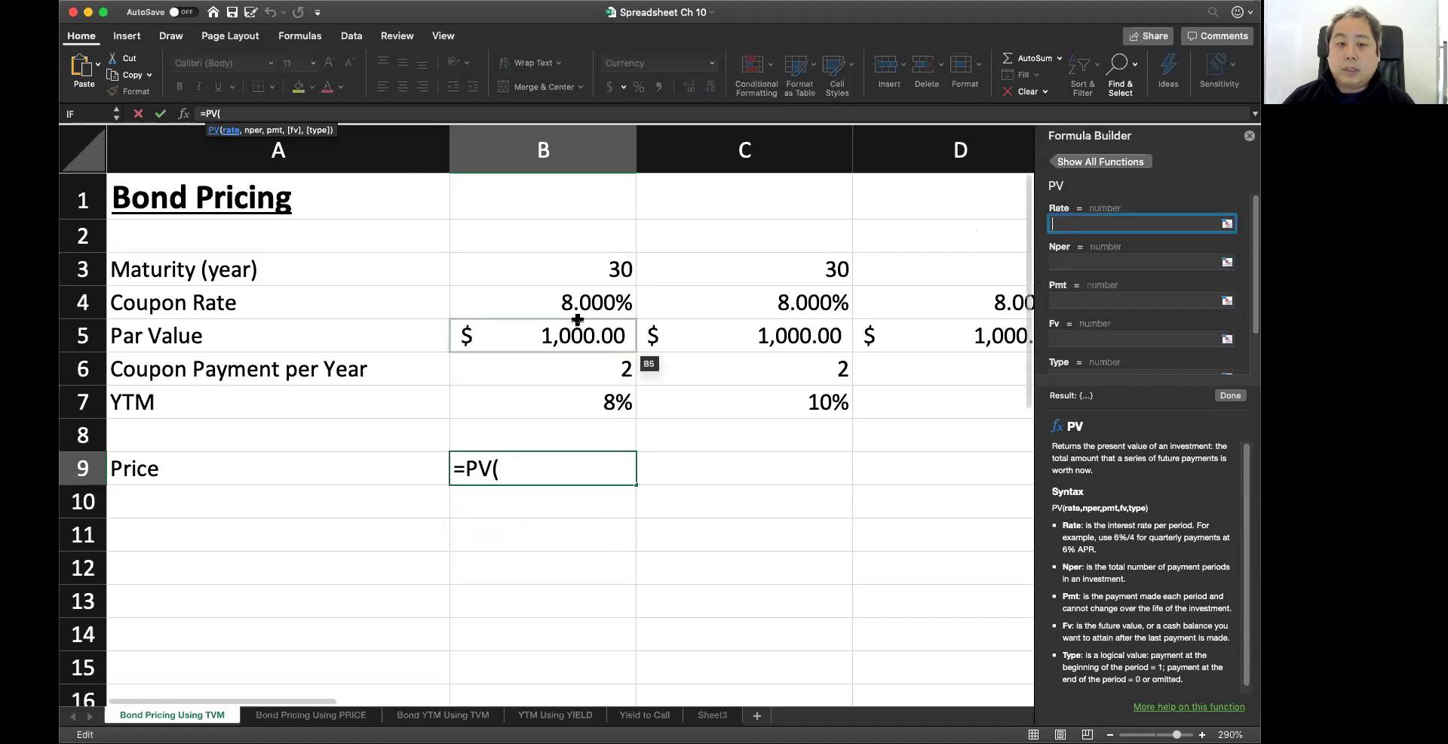
click(595, 407)
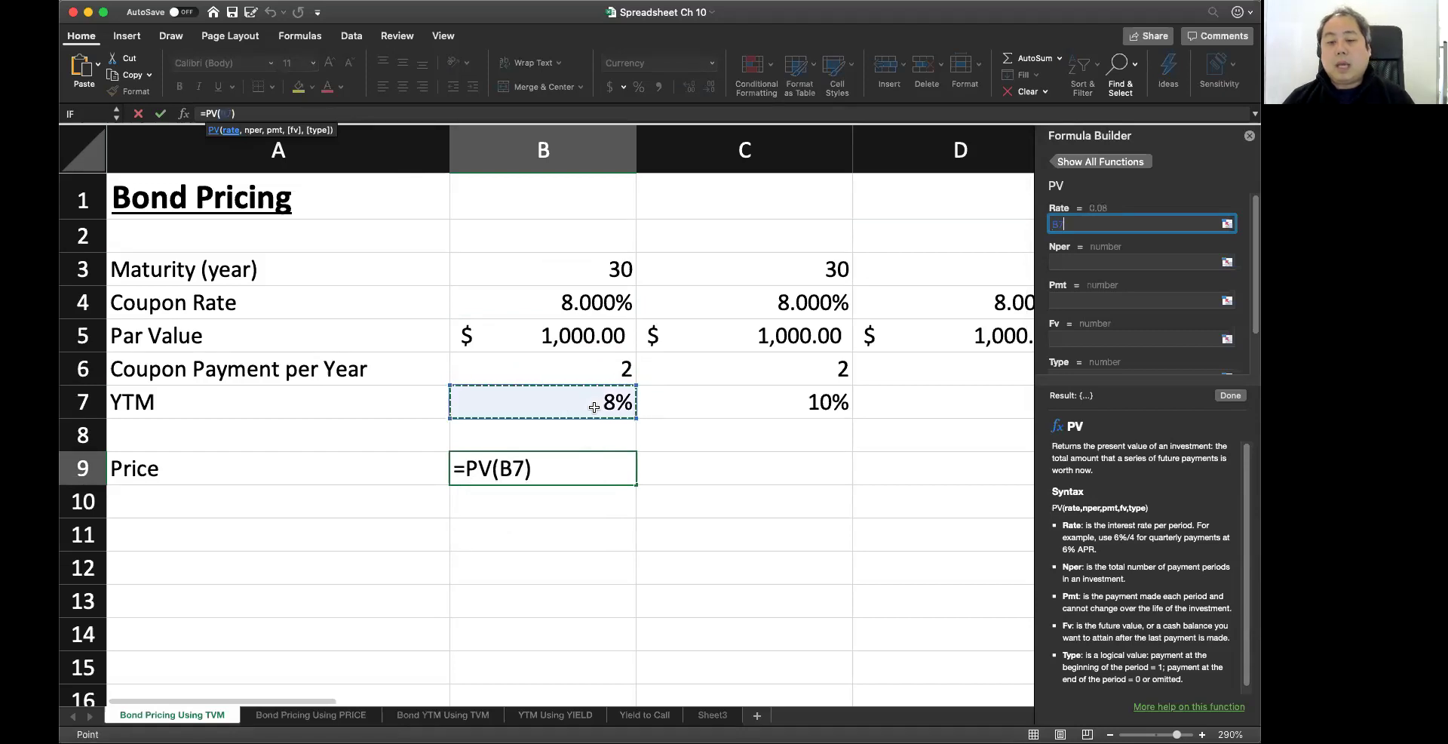
text(/)
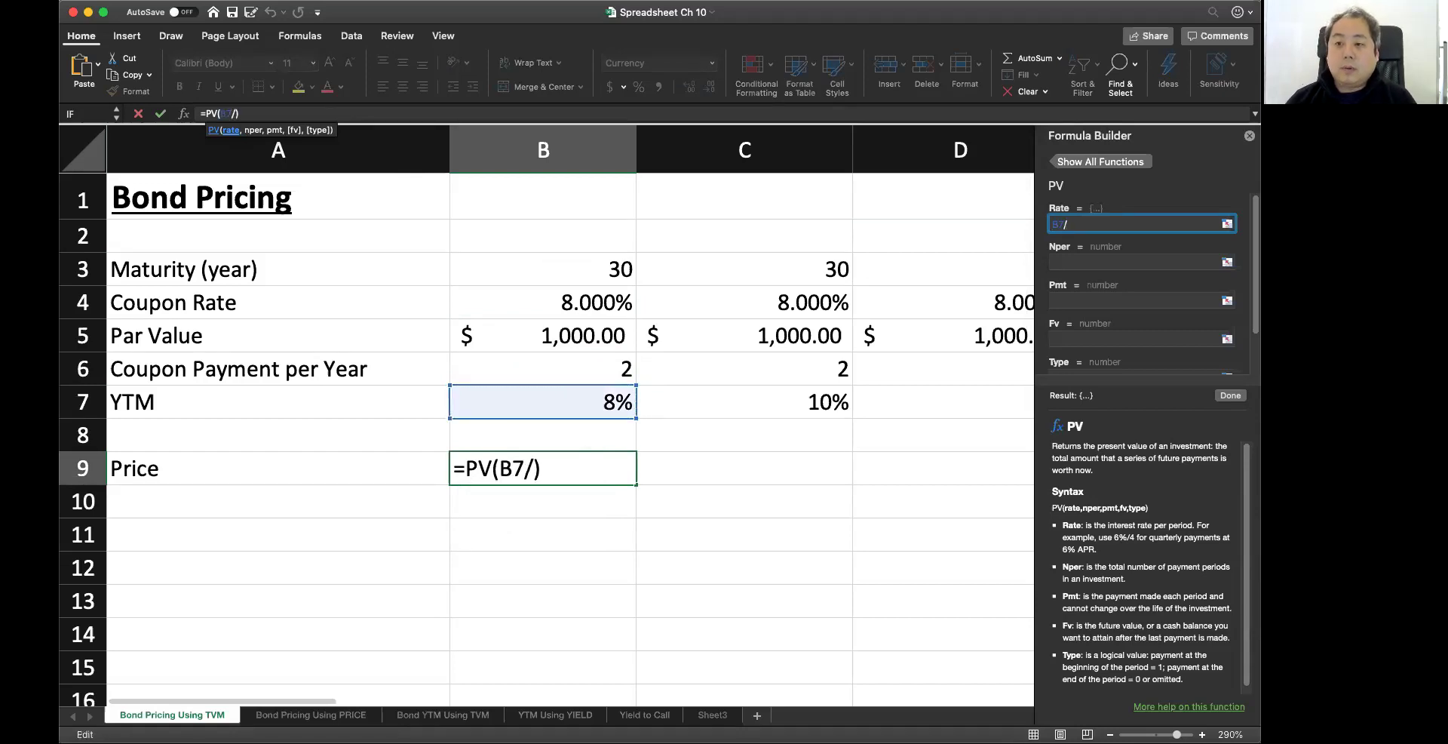
click(595, 374)
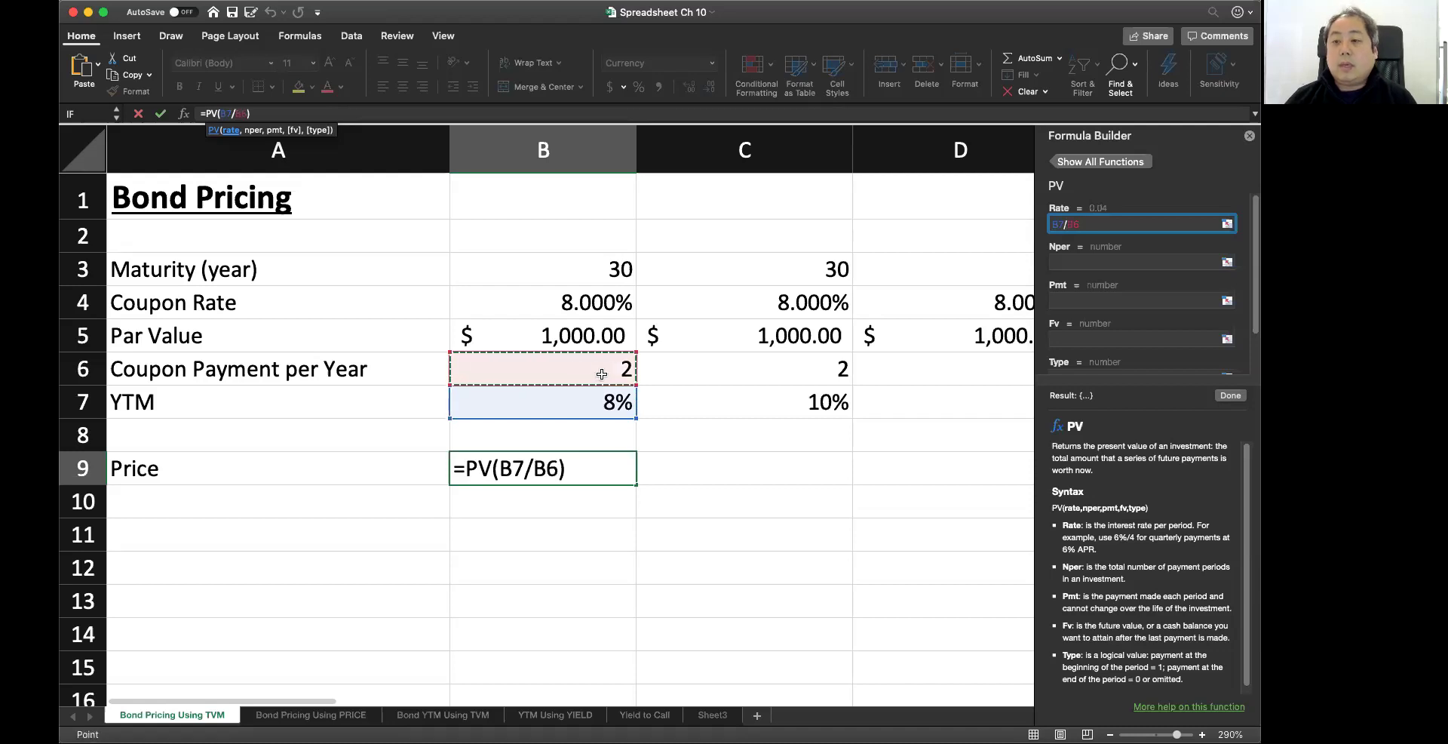
- Set the PV formula's Nper argument to B3*B6
click(1103, 263)
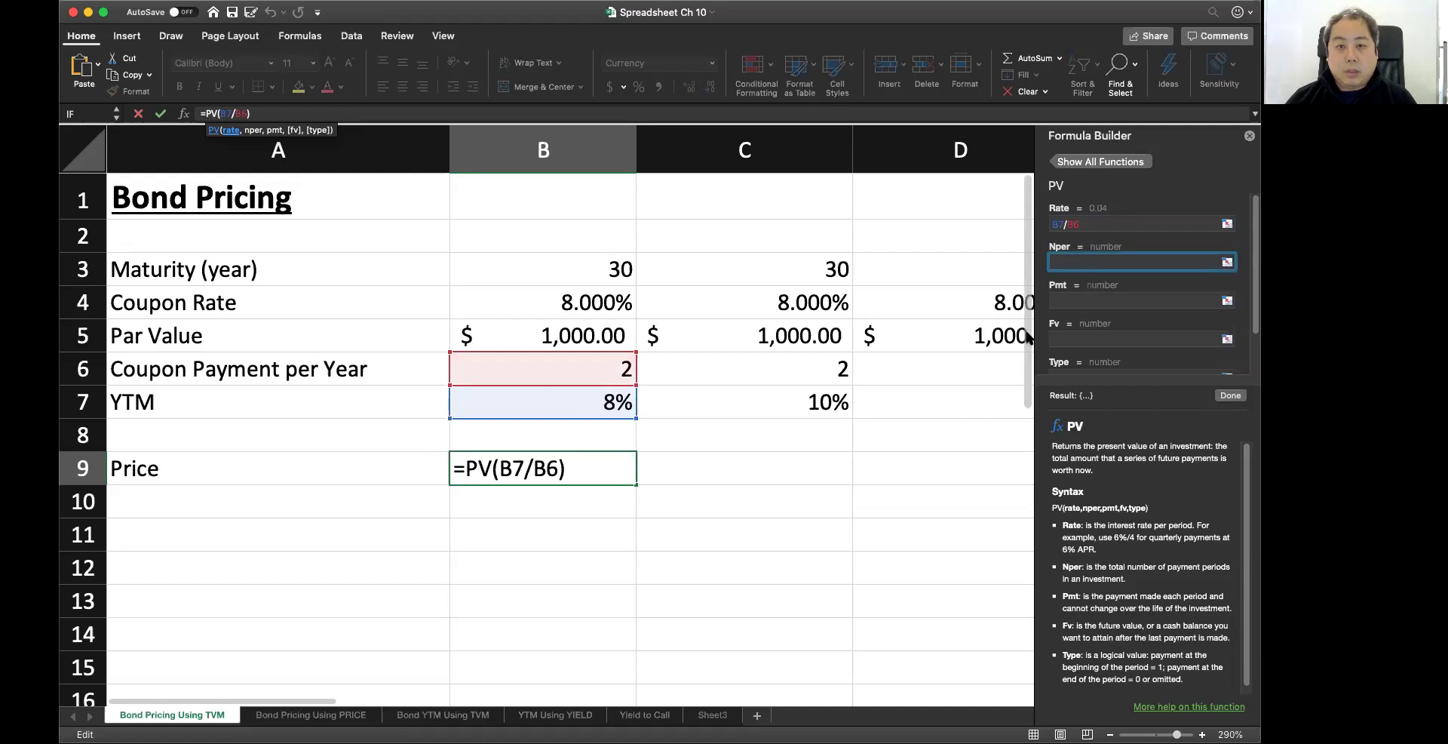
click(579, 269)
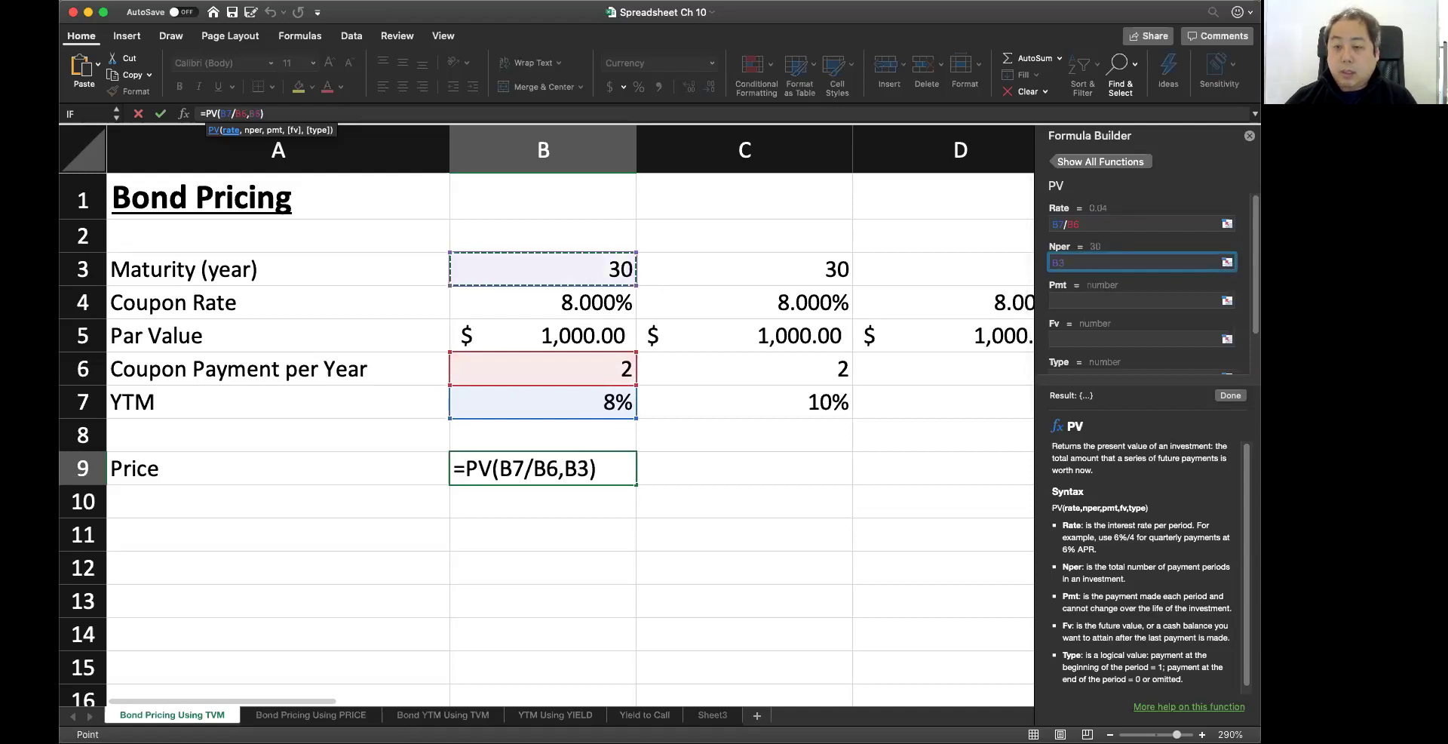
text(*)
click(582, 368)
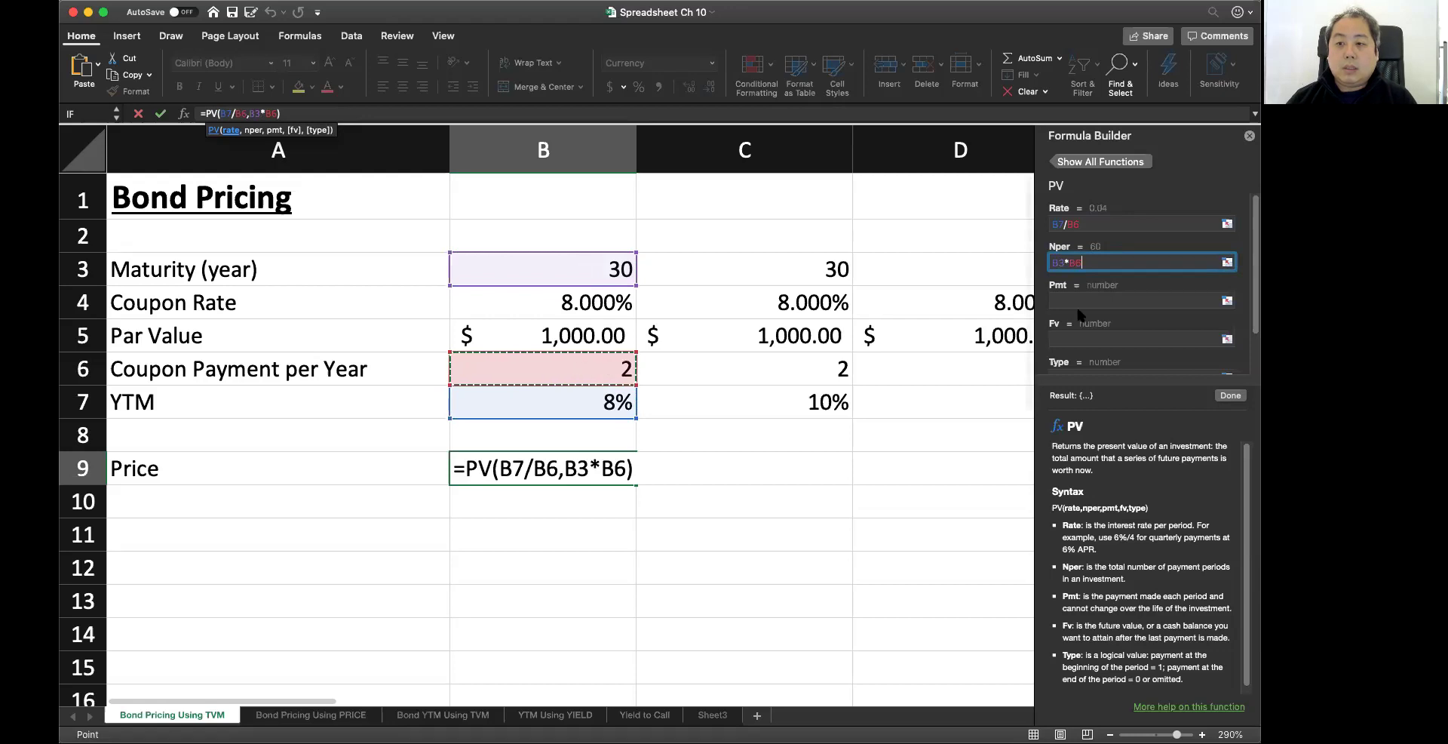
- Set the PV formula's Pmt argument to =(B4/B6)*B5
key(Tab)
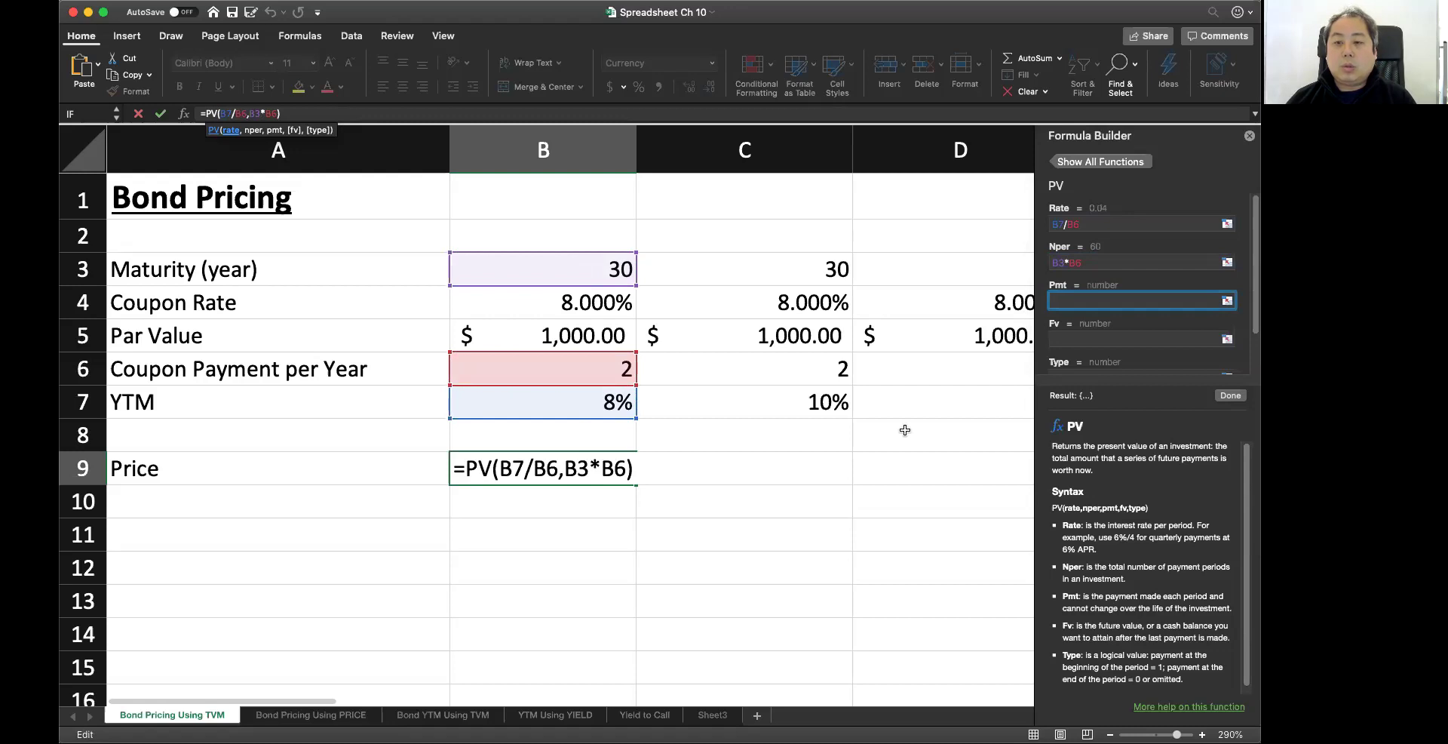
text(=()
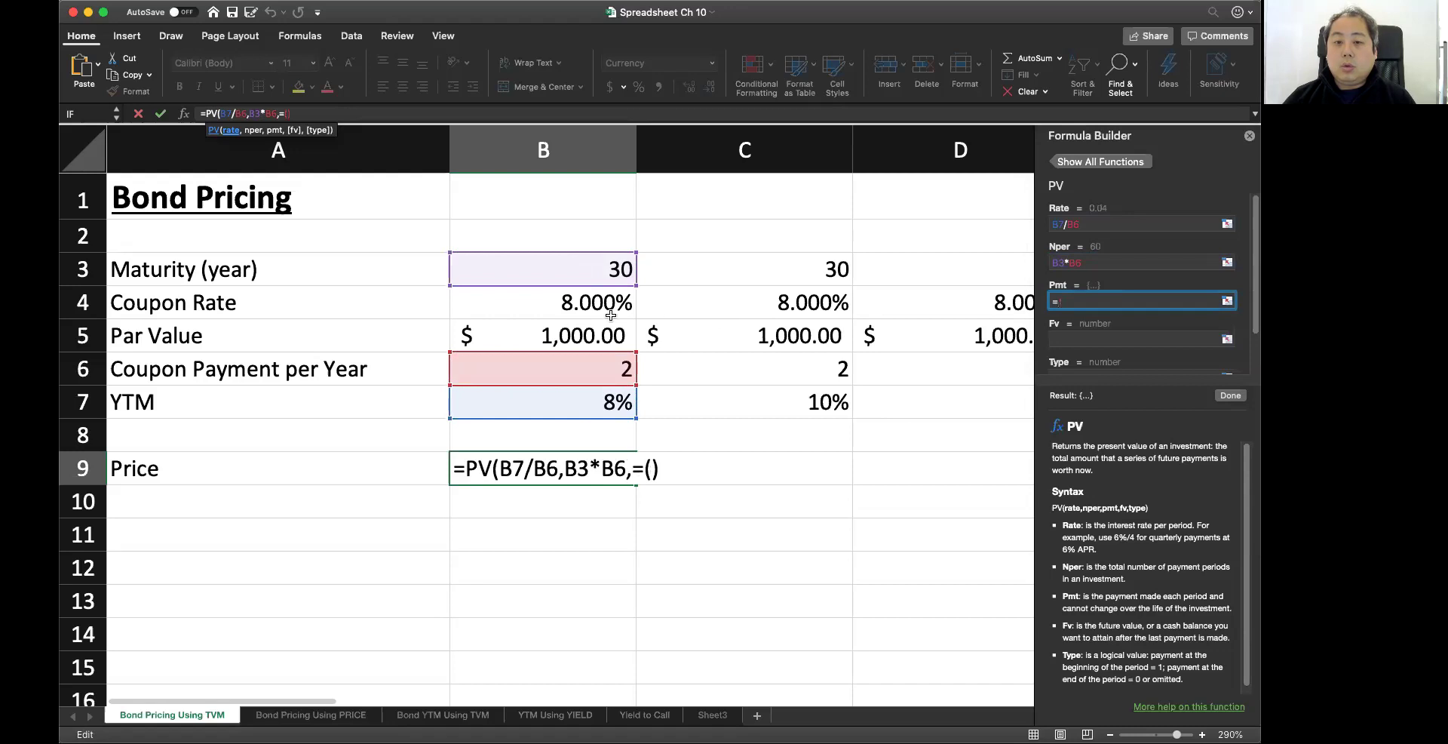
click(597, 303)
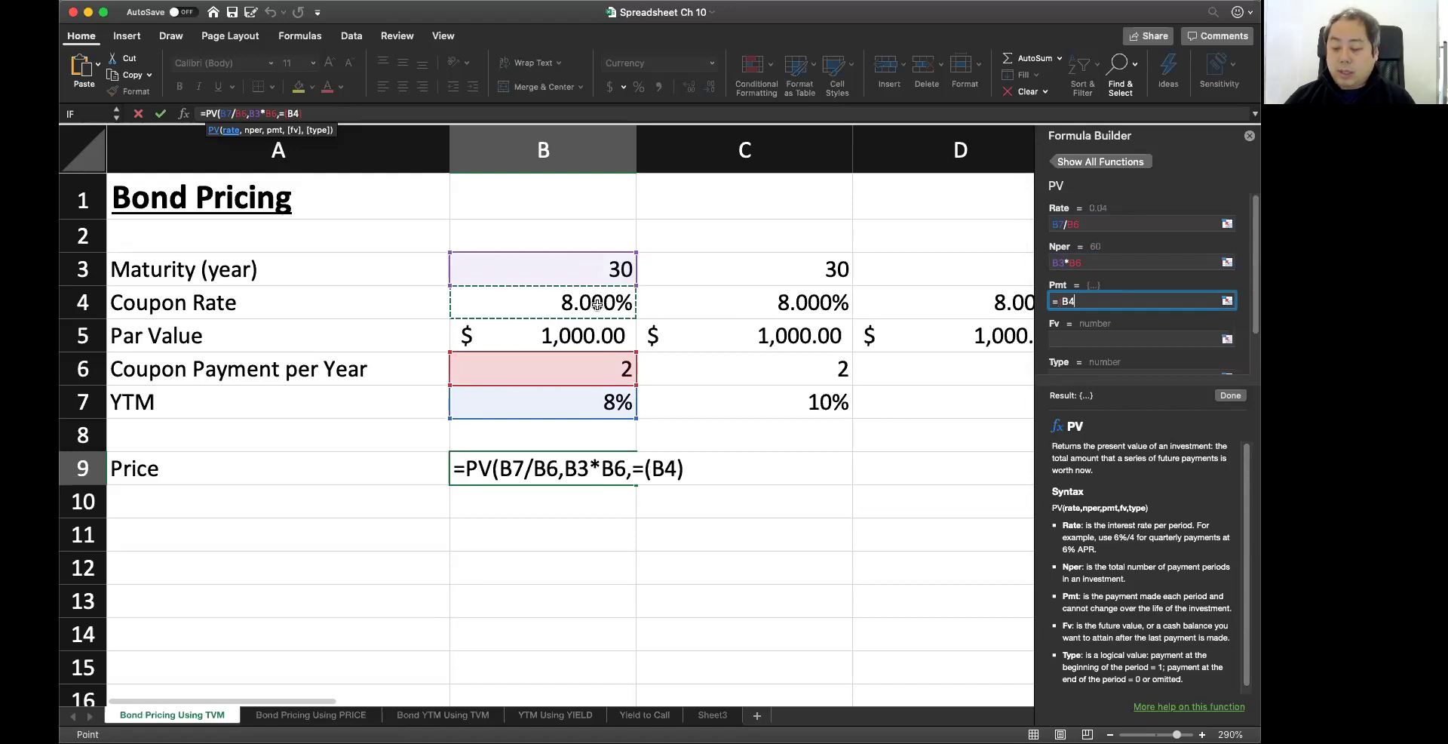
text(/2)
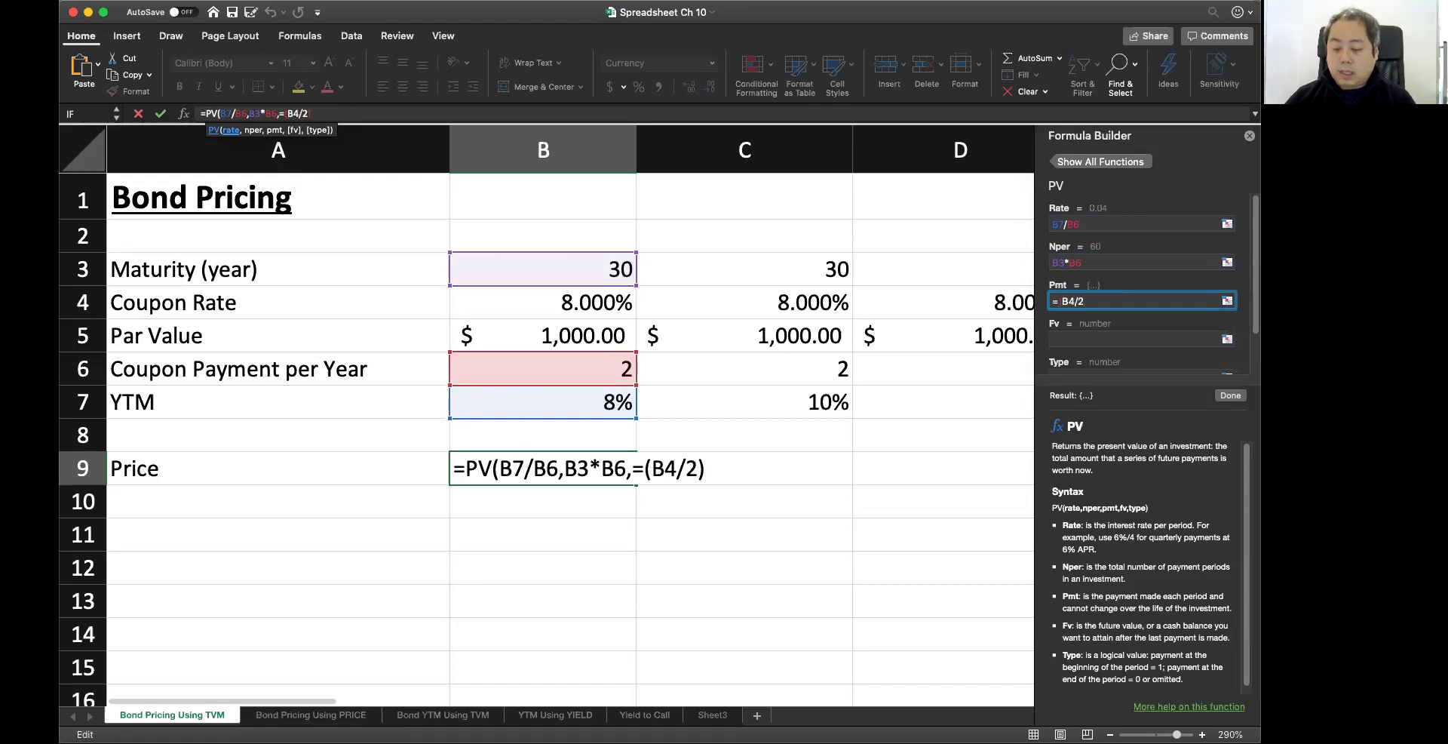
key(BackSpace)
click(595, 368)
text(*)
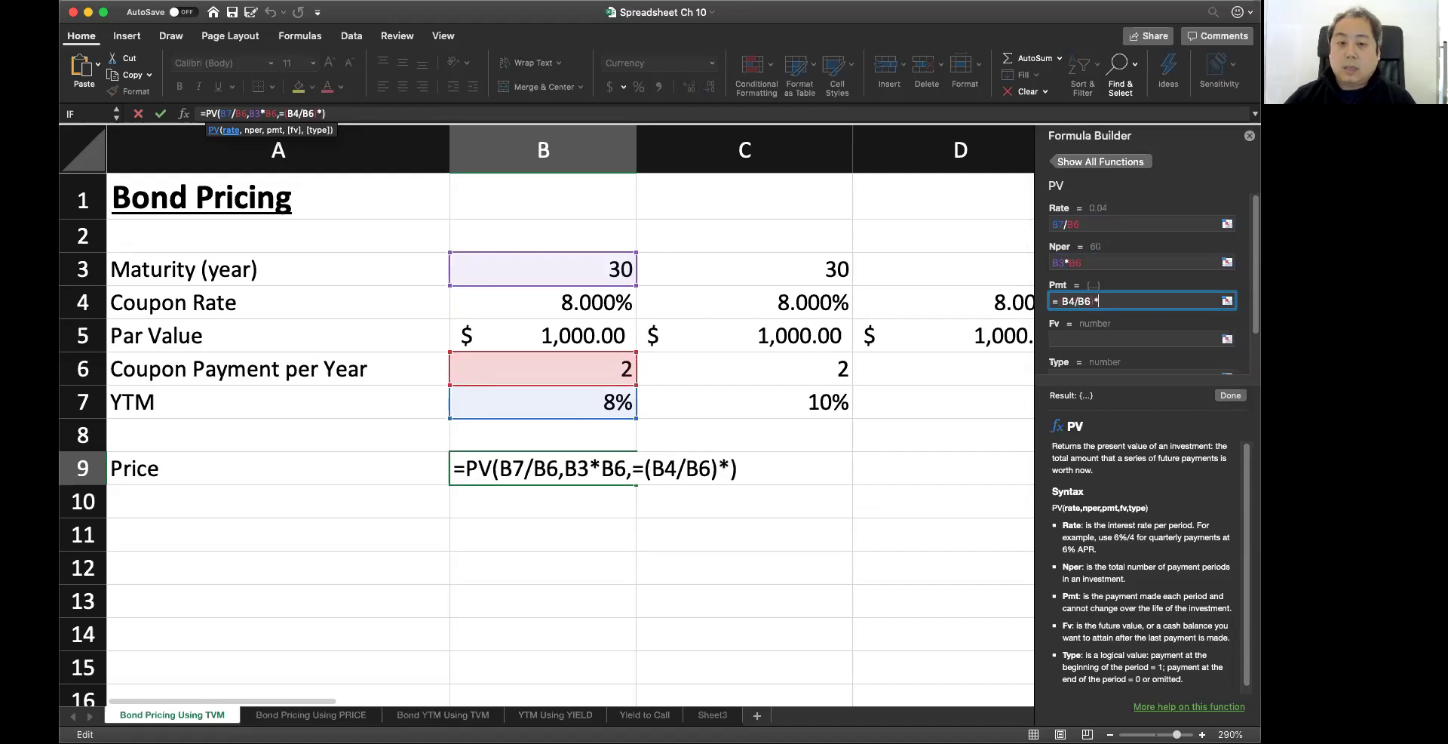
click(515, 329)
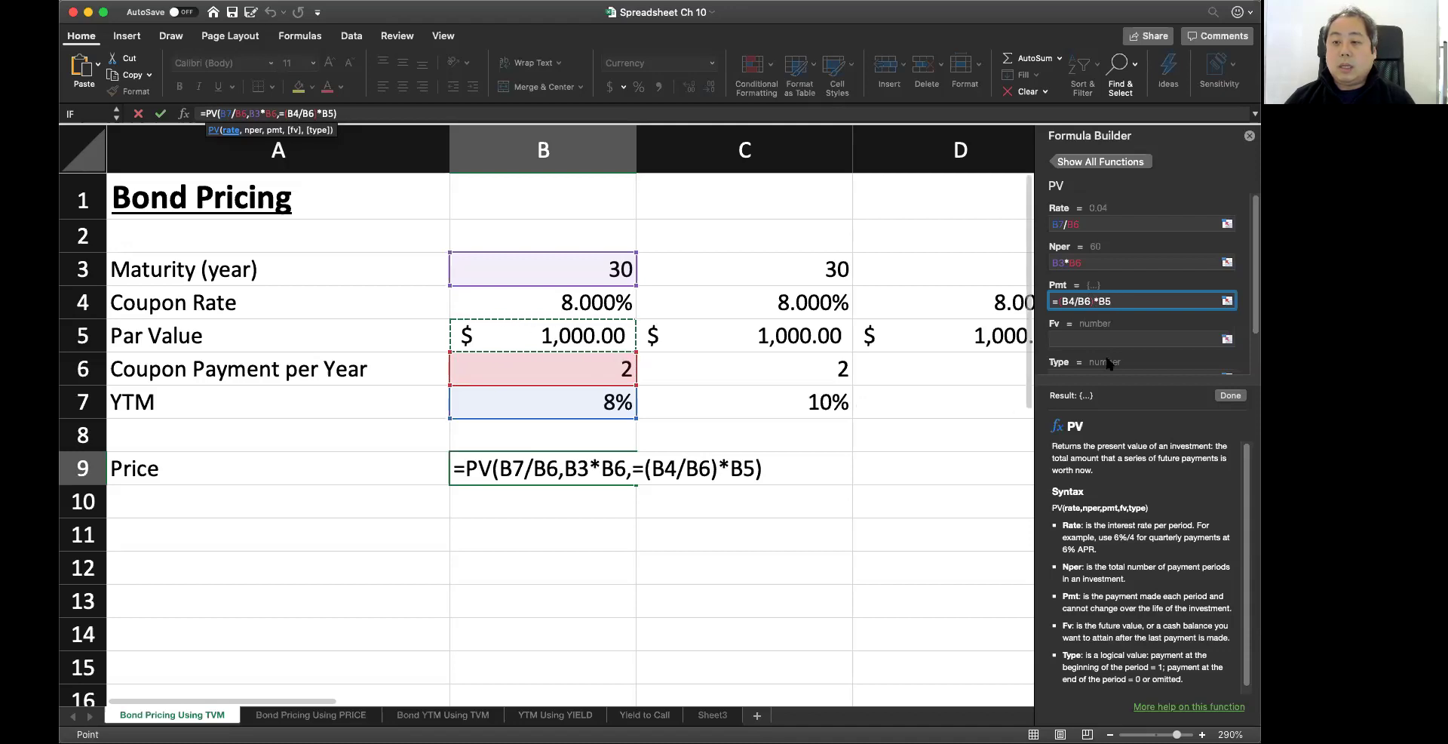
- Set the PV formula's Fv argument to B5 and leave the Type argument empty
click(1064, 345)
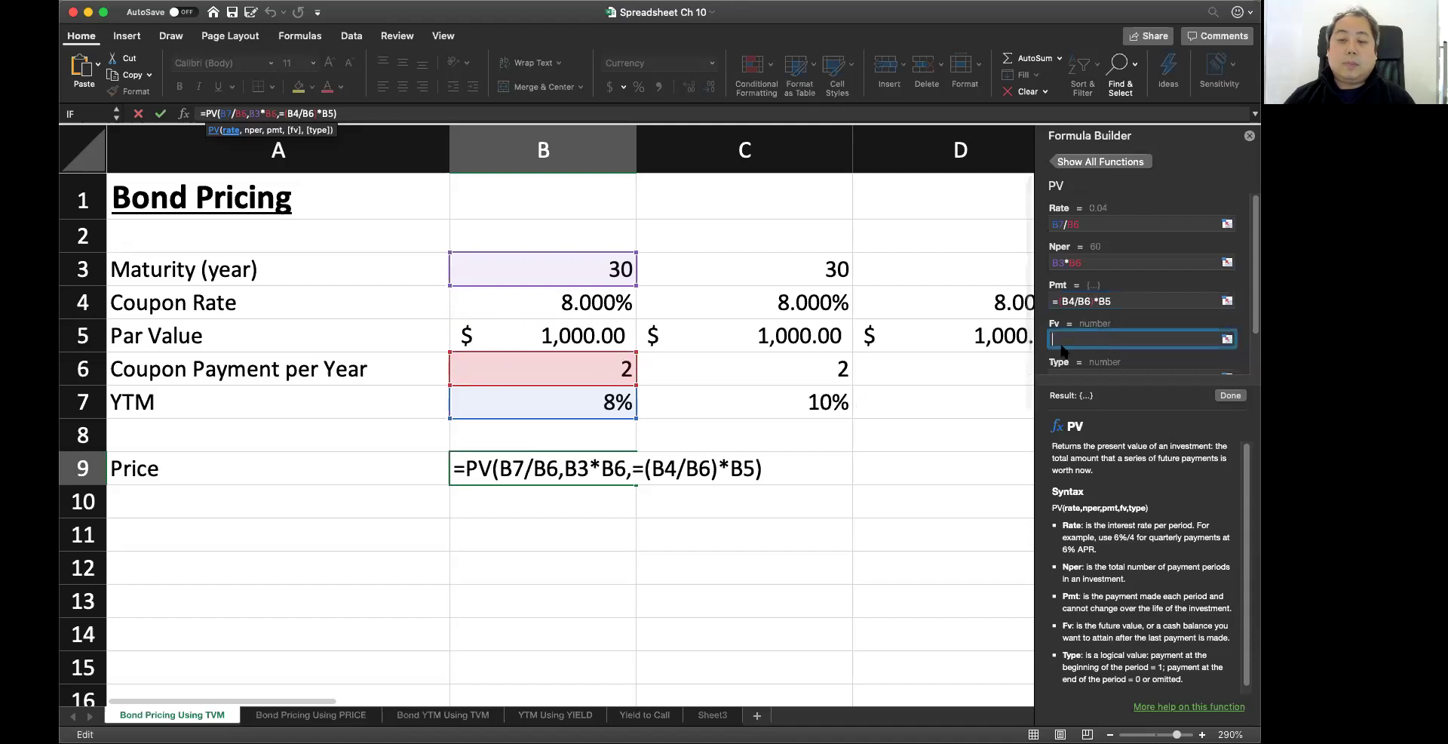
click(573, 336)
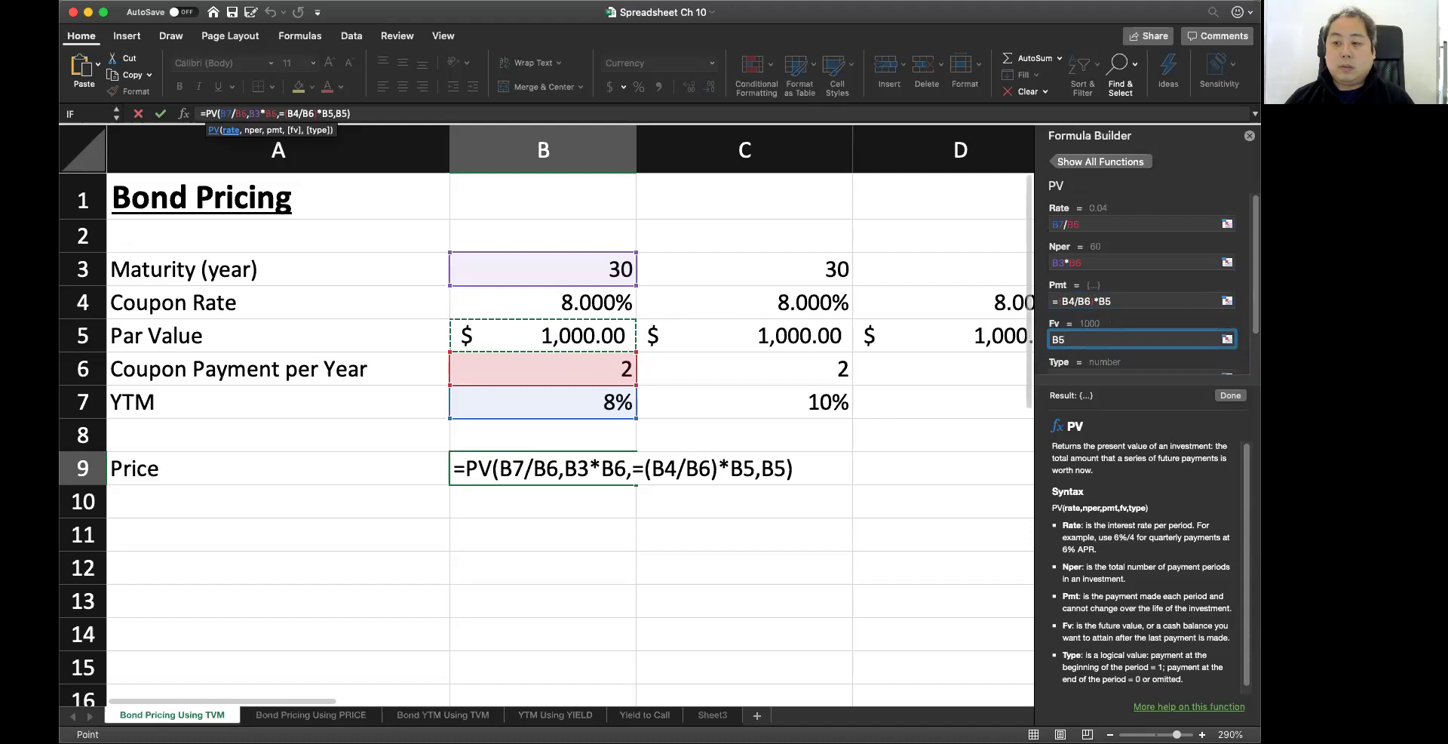
scroll(1093, 338, down, 2)
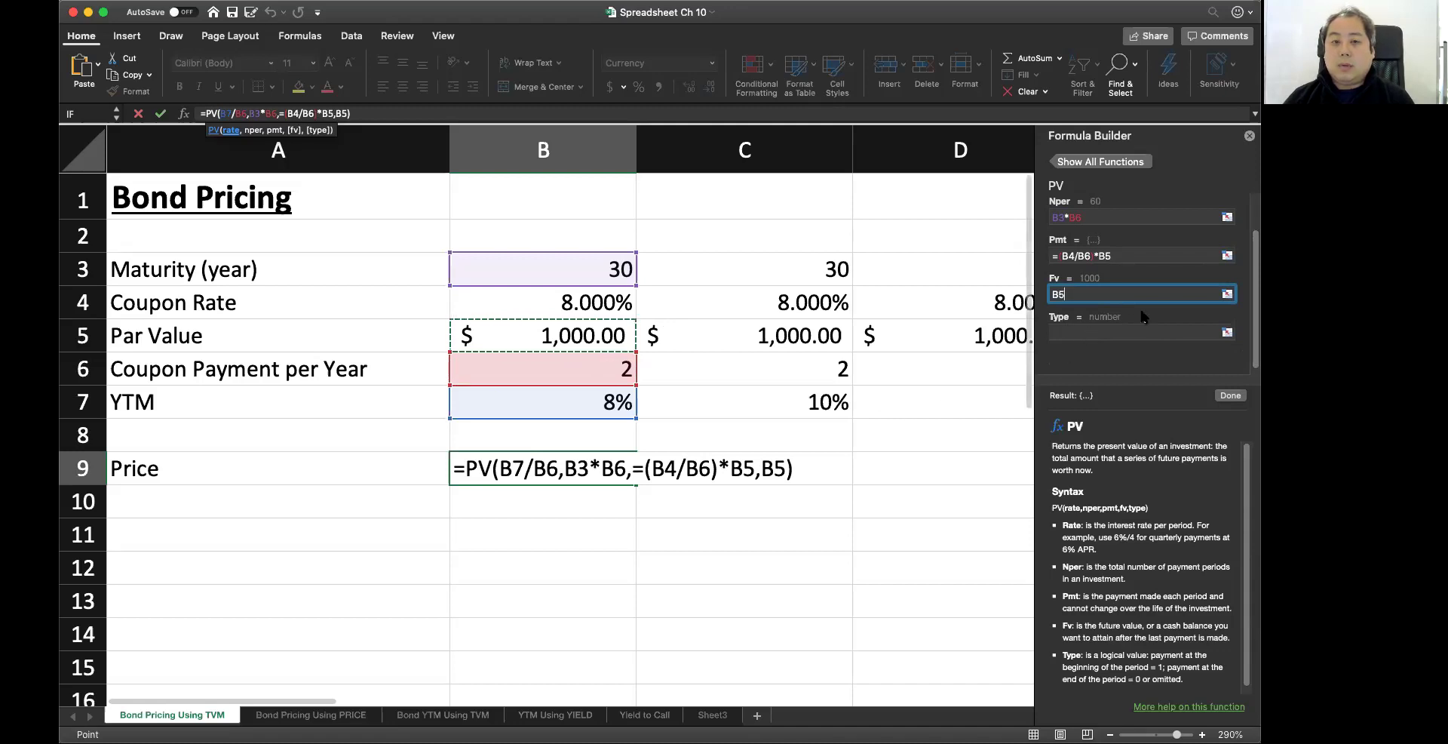
scroll(1139, 317, up, 1)
scroll(1139, 317, down, 1)
scroll(1125, 331, up, 2)
scroll(1124, 333, down, 2)
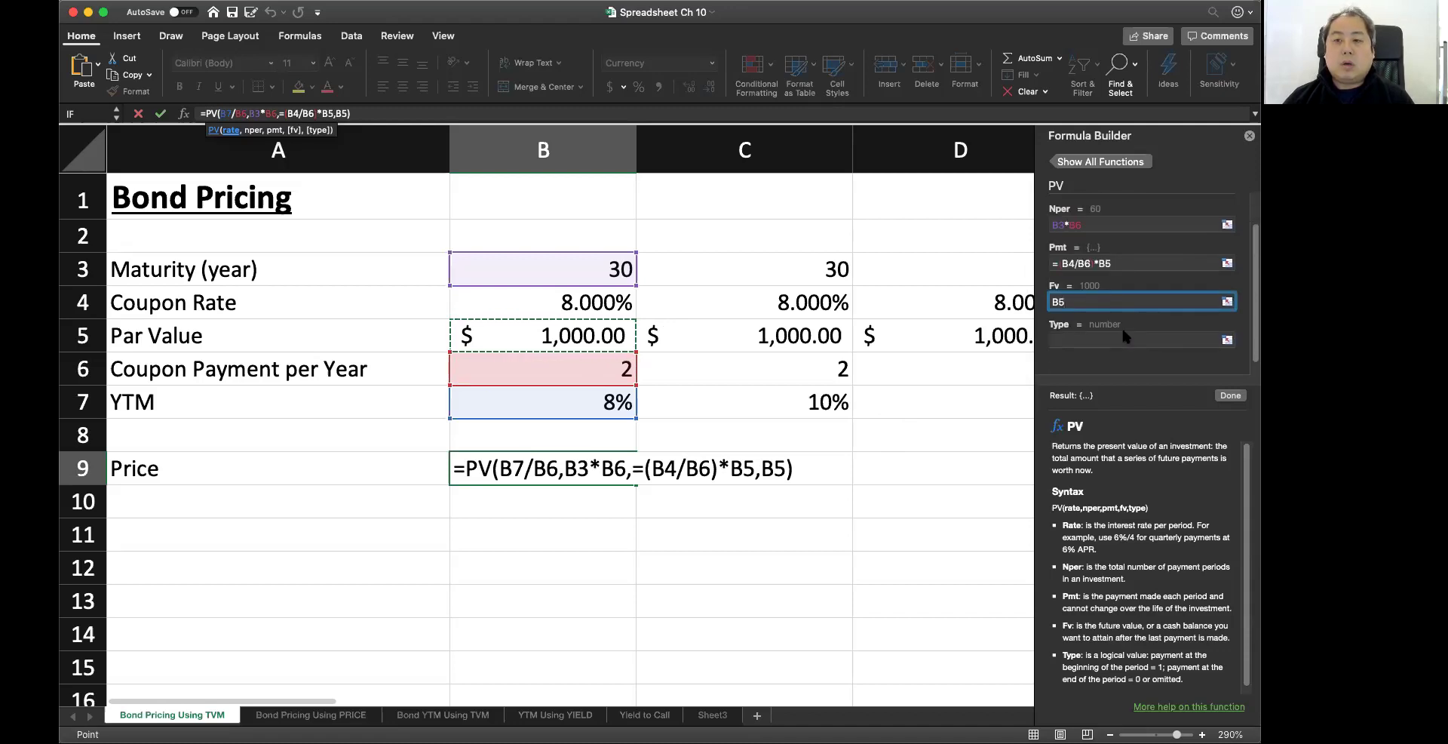
scroll(1124, 334, up, 2)
scroll(1124, 333, down, 2)
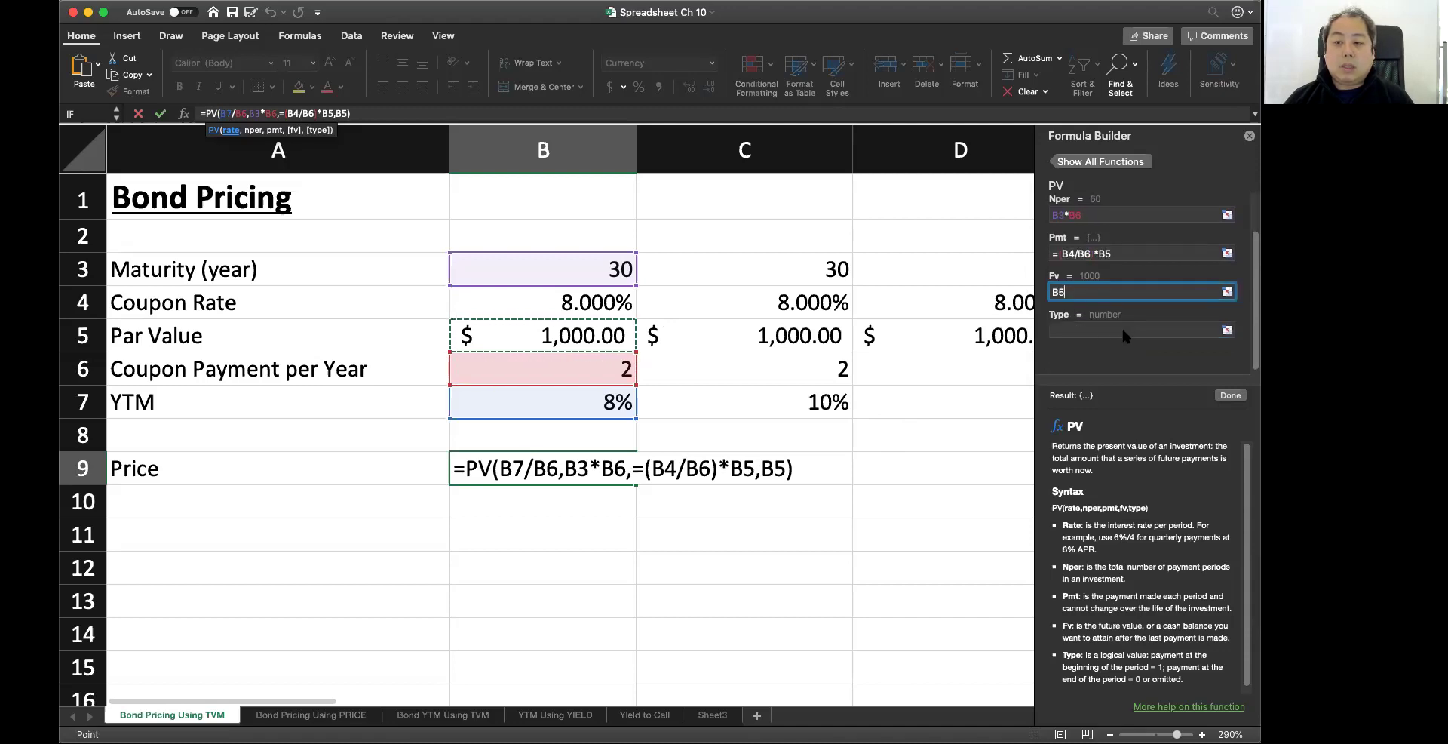
- Try to commit the B9 formula with an extra closing parenthesis, and again with that parenthesis removed
click(1234, 397)
click(887, 322)
click(421, 112)
text())
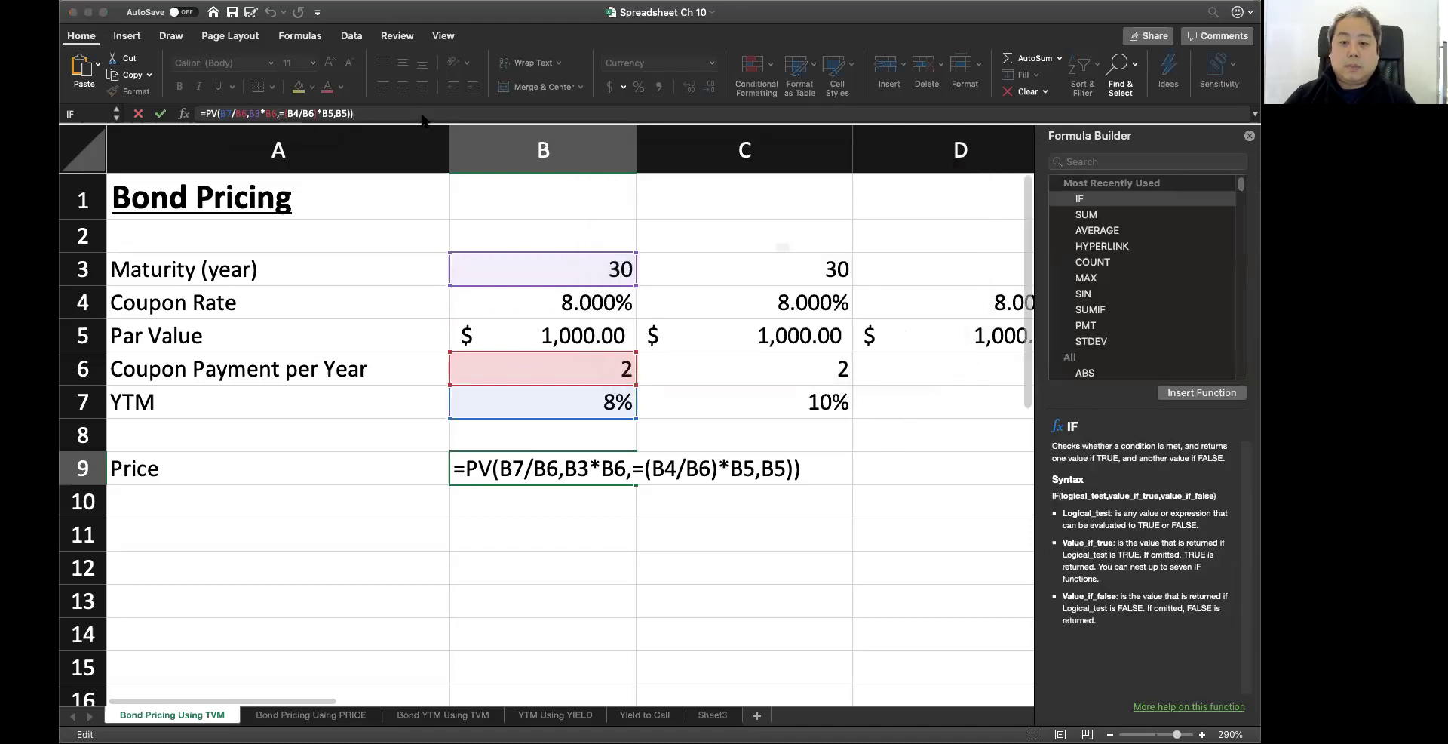
key(Return)
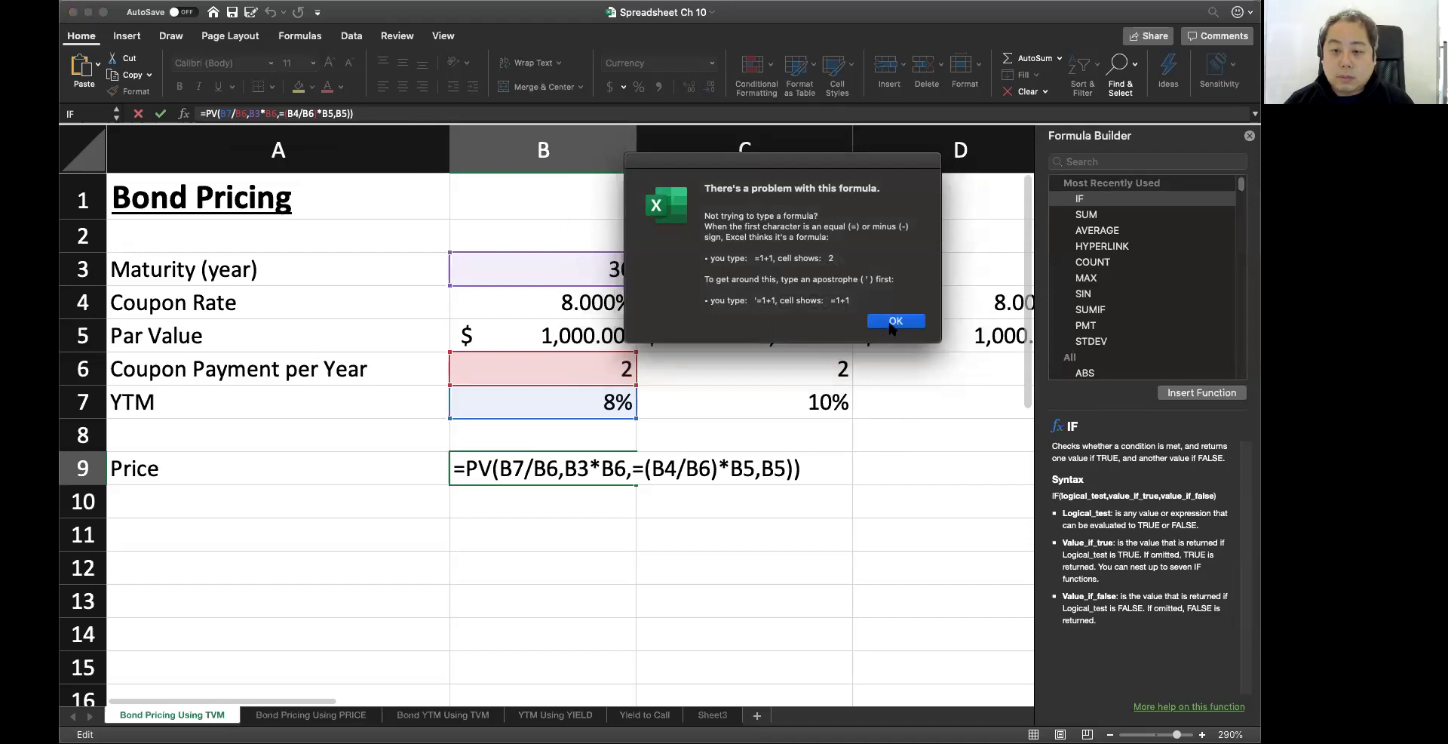
click(891, 324)
double_click(762, 469)
click(796, 469)
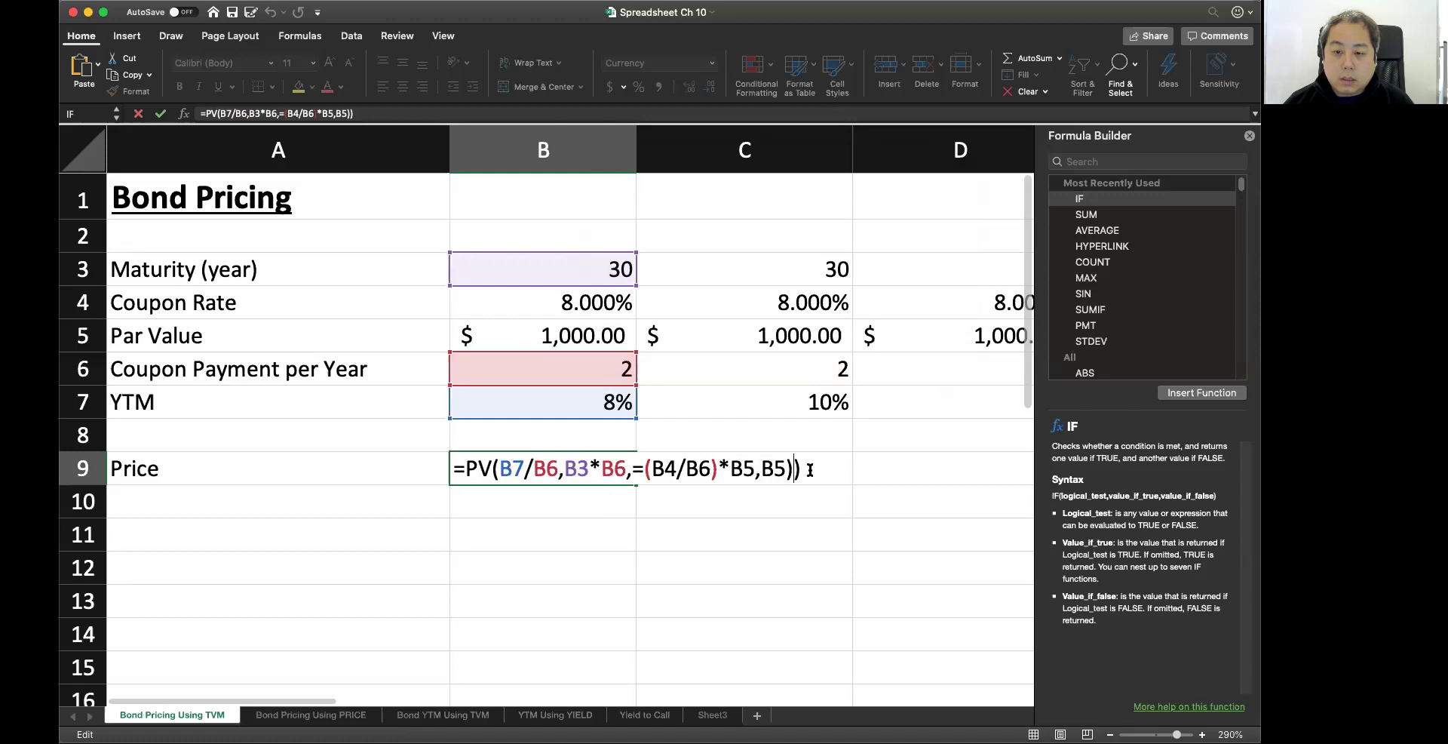
key(BackSpace)
key(Return)
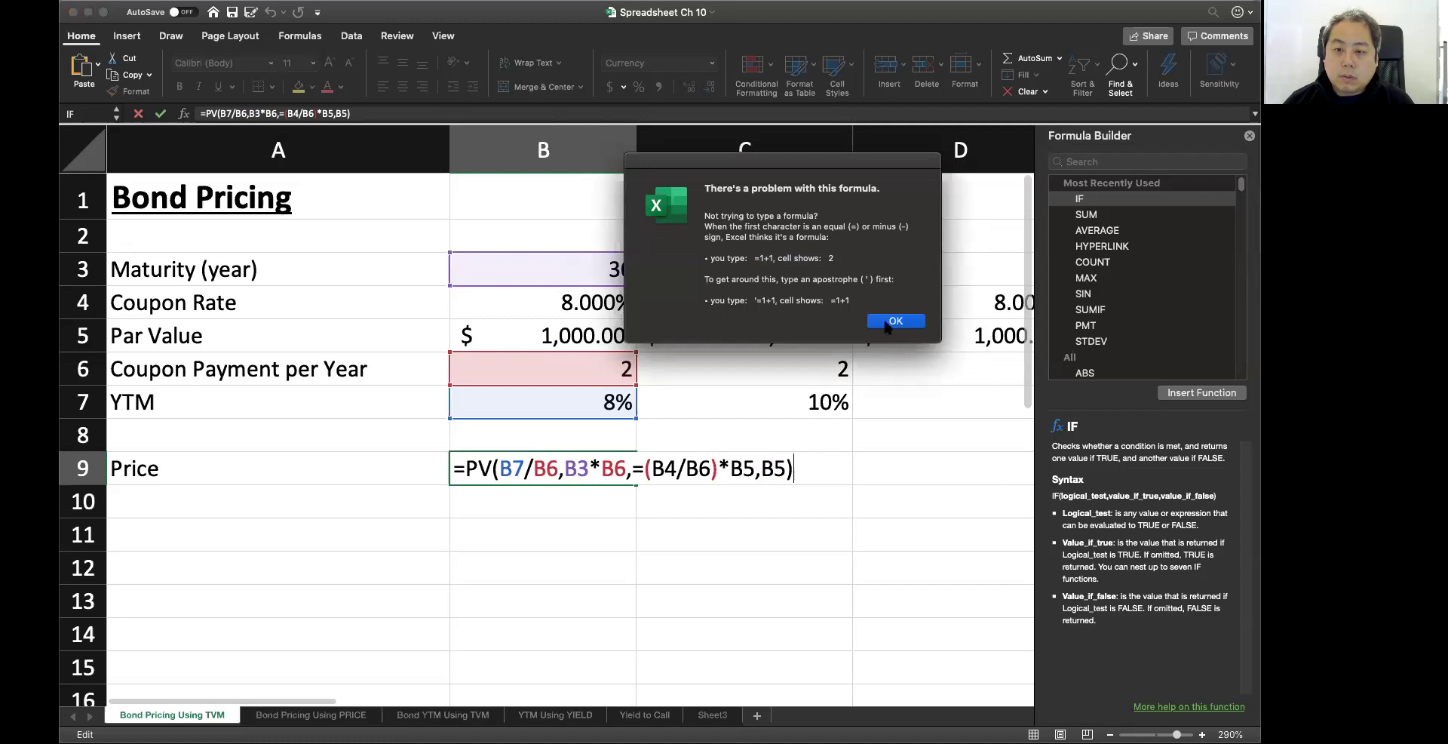
- Remove the stray equals sign before (B4/B6) in the B9 formula and commit it
click(895, 321)
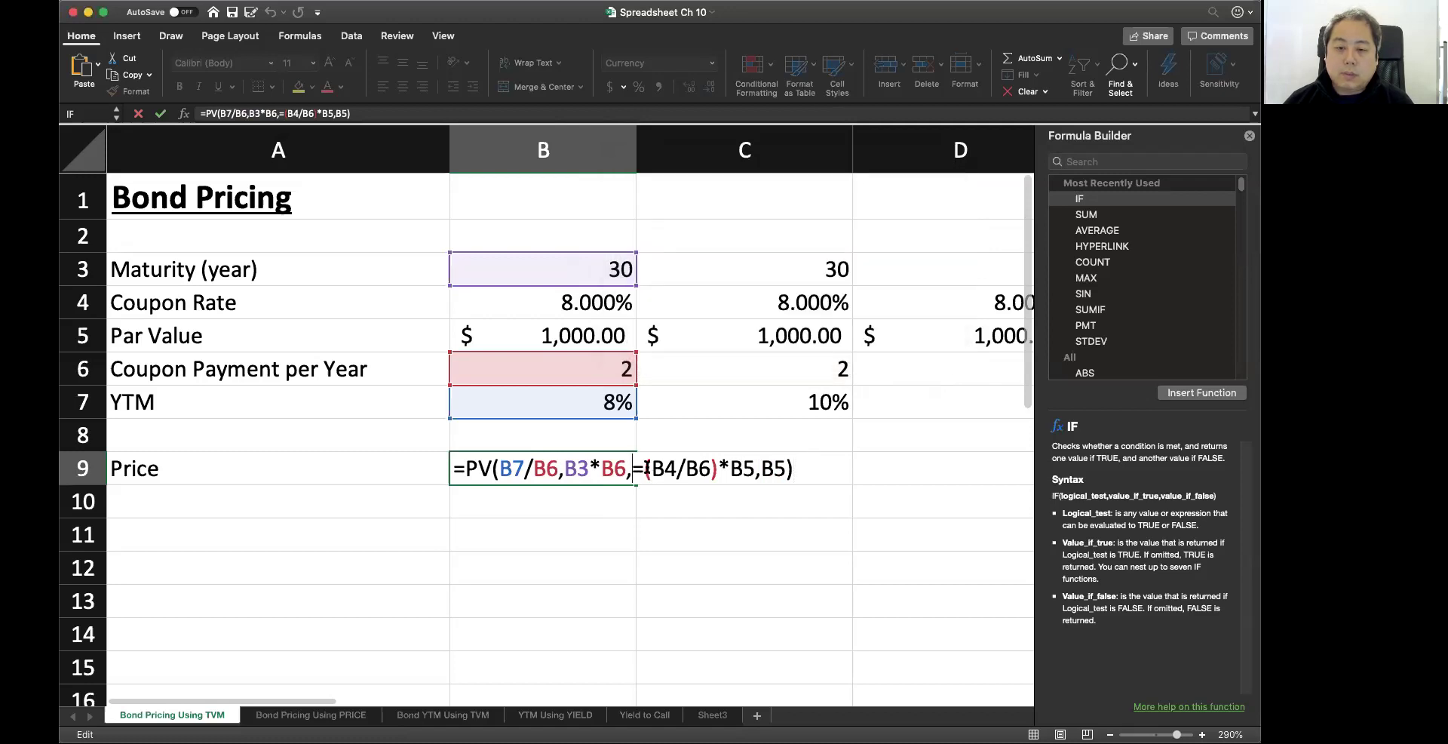
key(Delete)
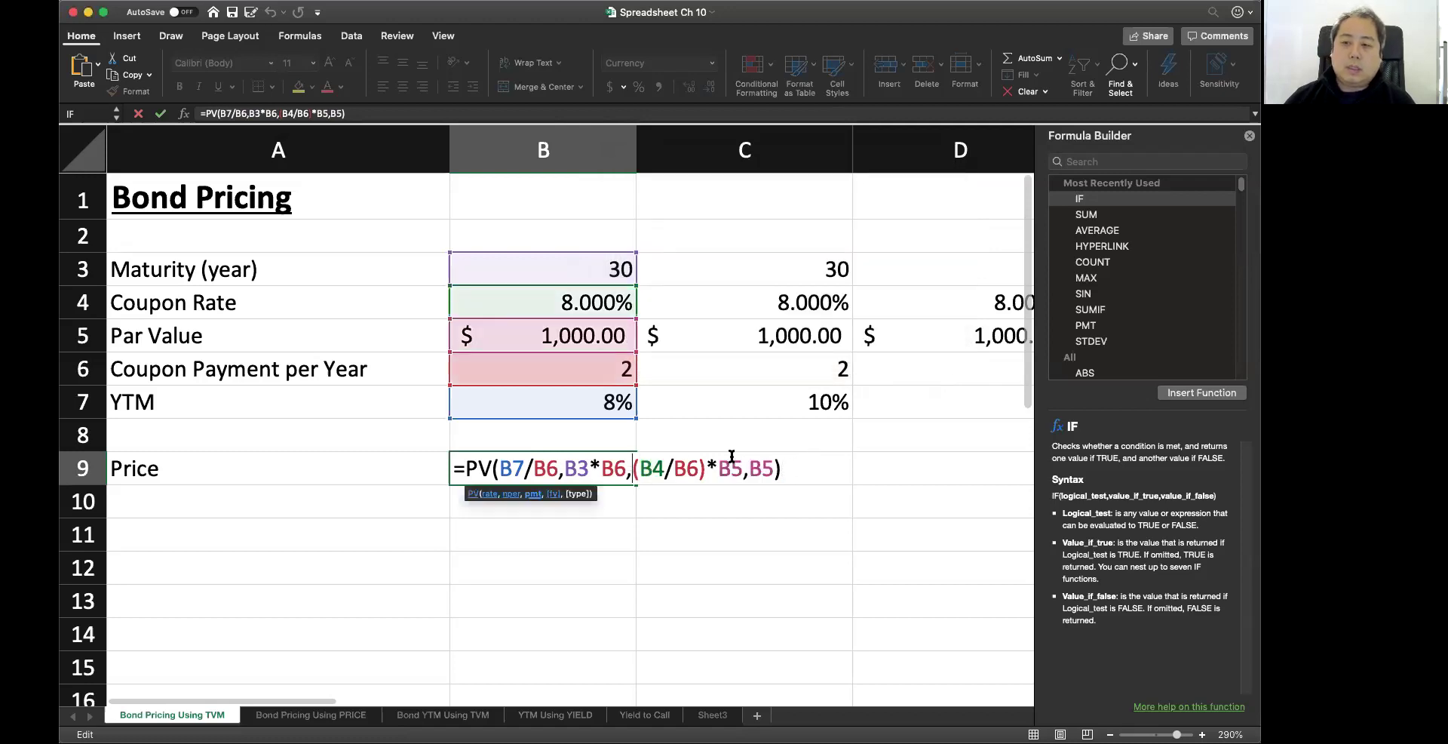
key(Return)
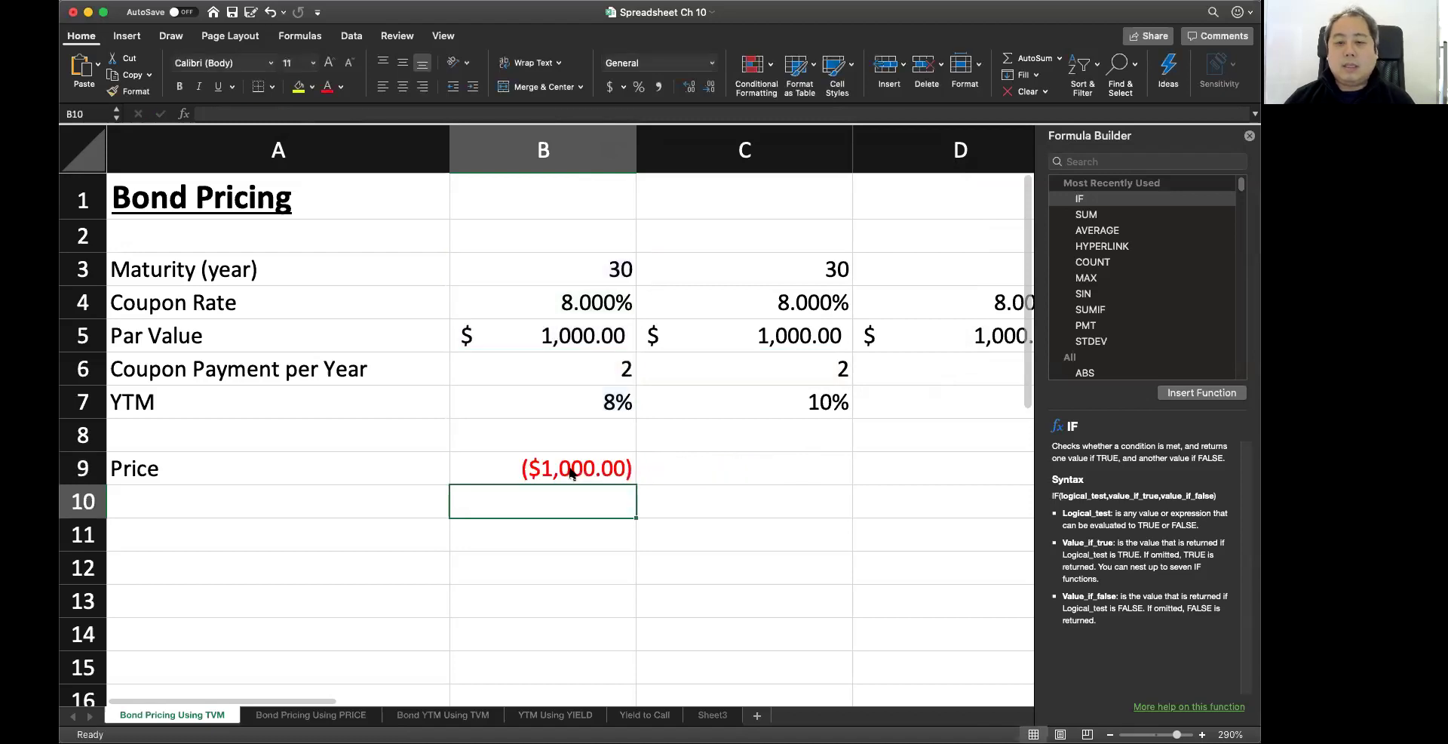
- Check the finished PV formula in B9 and the YTM input in B7
click(577, 475)
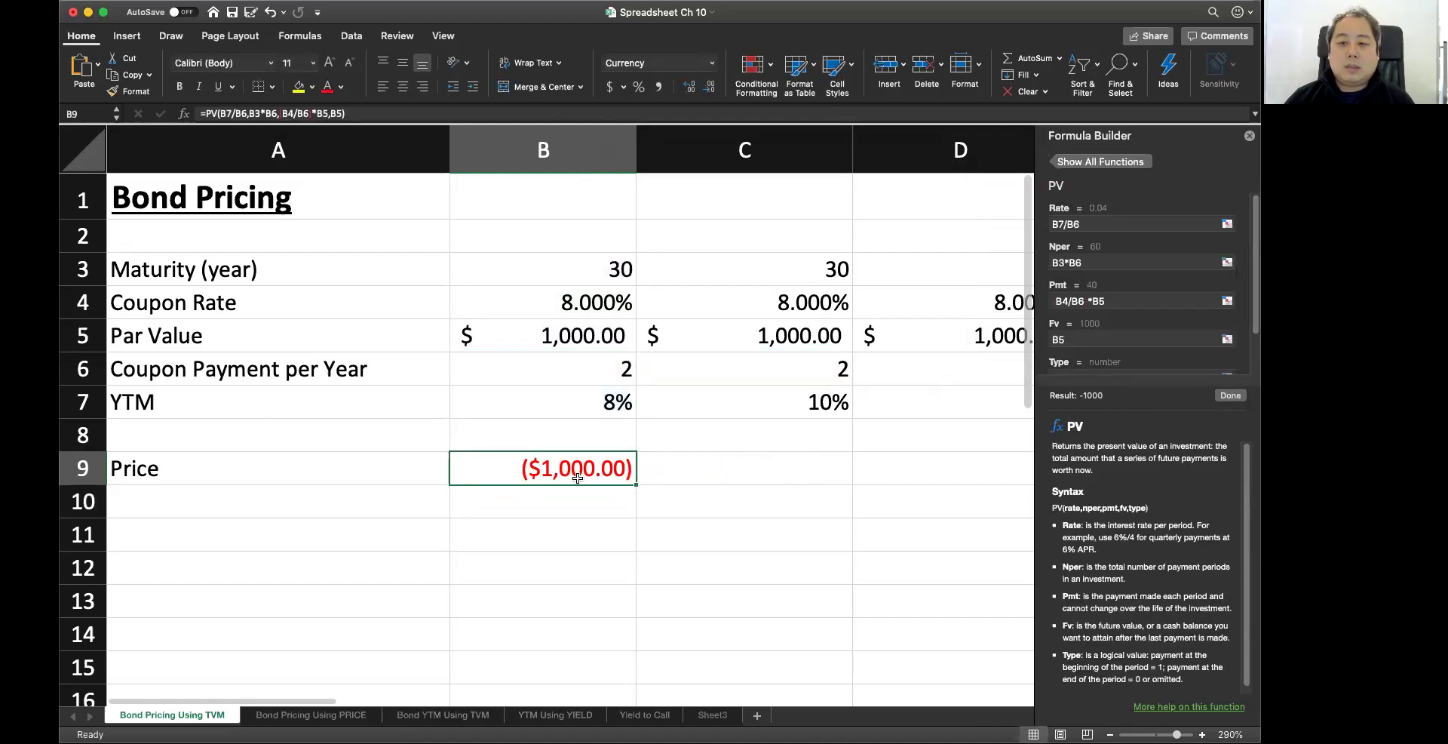
click(556, 406)
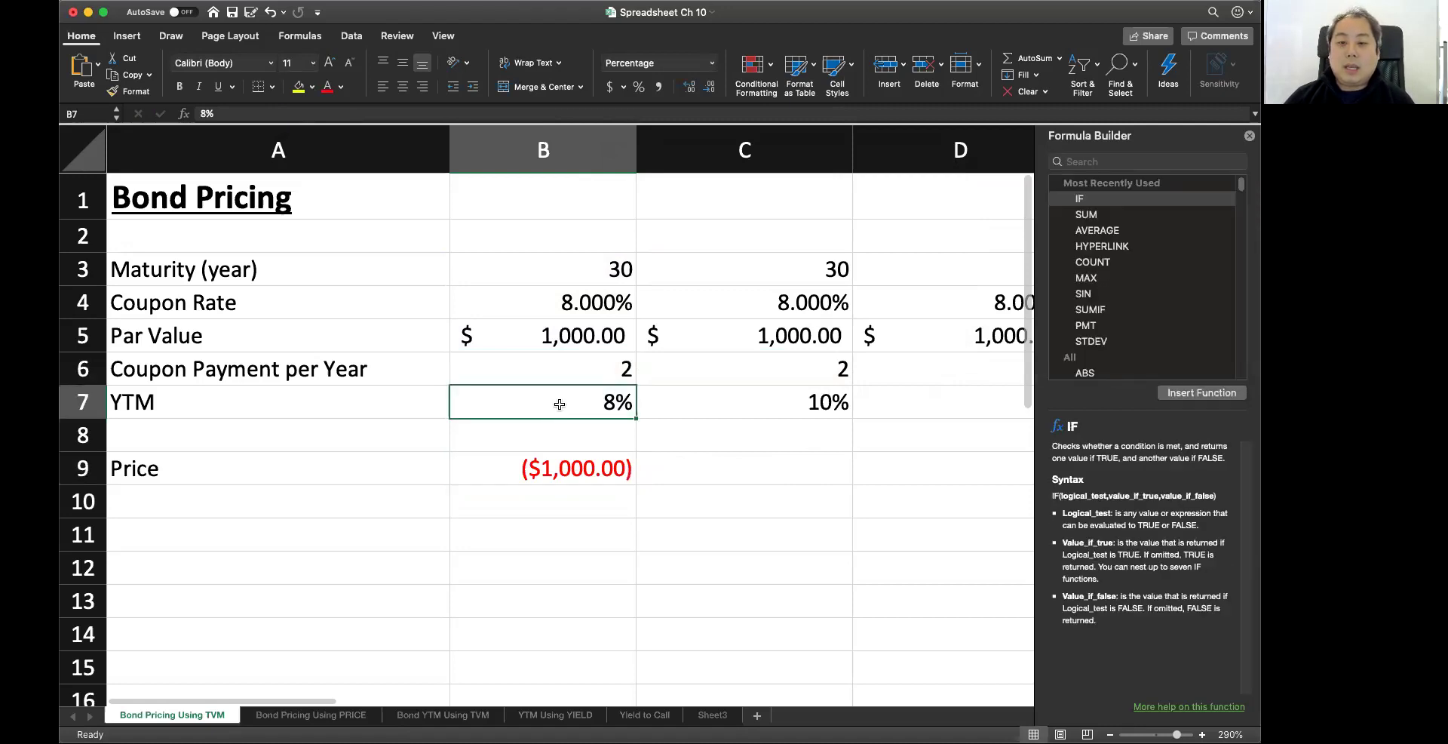
- Set the YTM in B7 to 10%, check the PV formula in B9, and close the Formula Builder
double_click(600, 401)
key(Delete)
text(10)
key(Return)
click(596, 475)
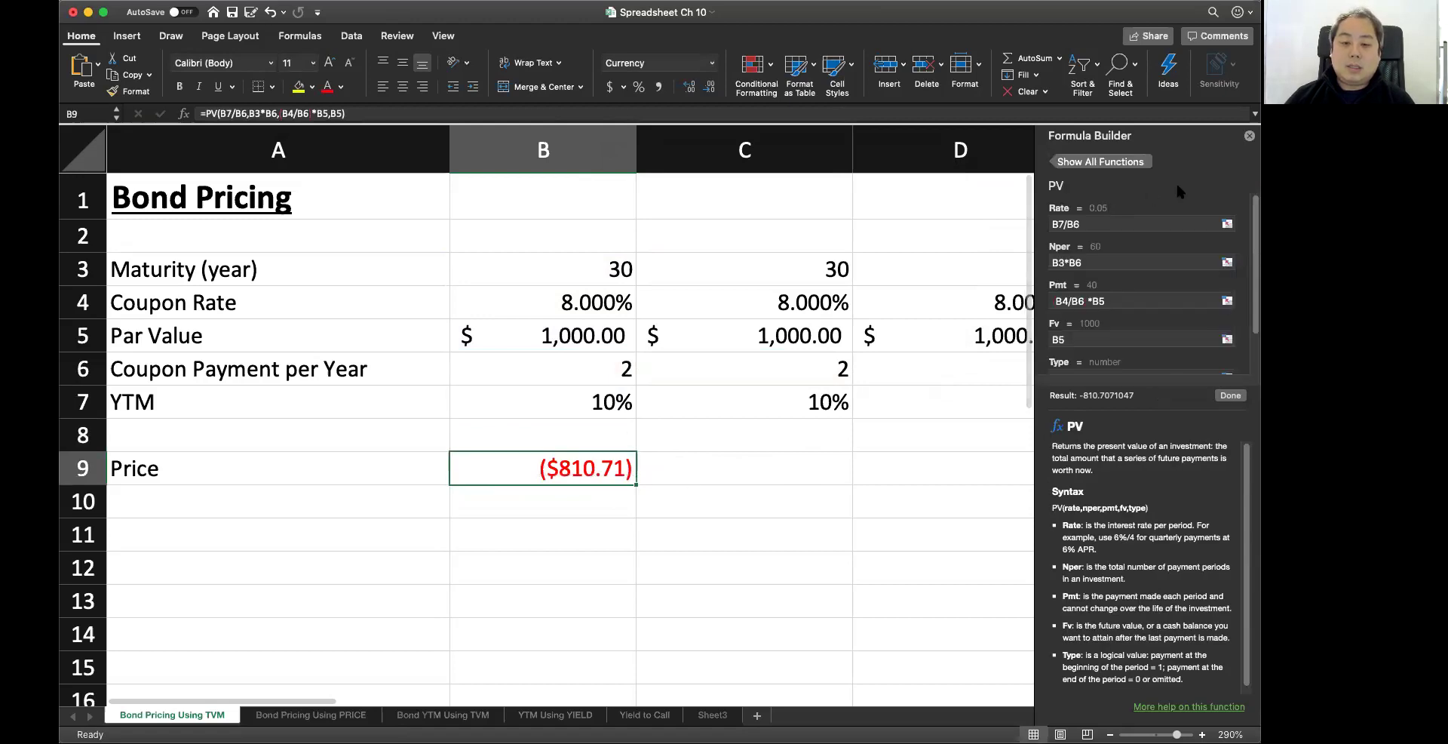
click(1249, 137)
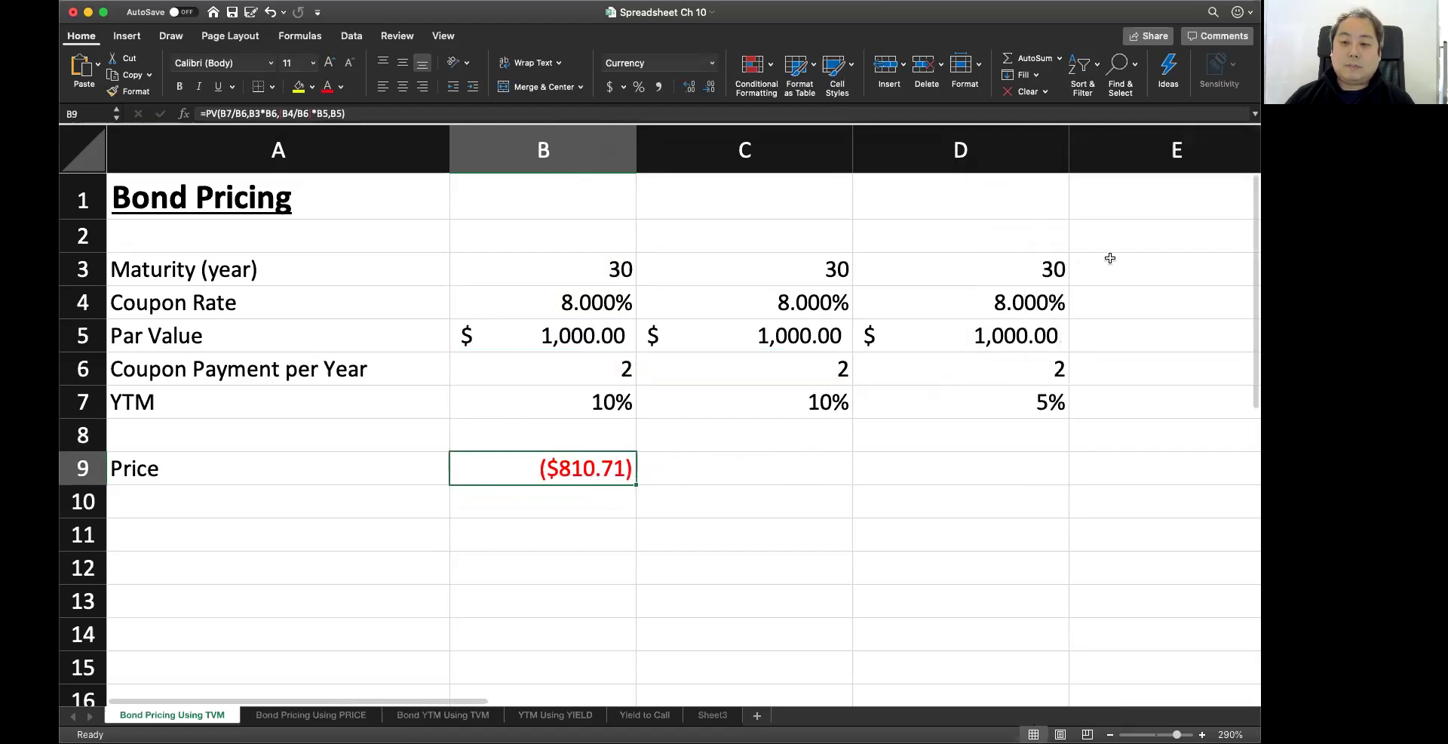
- Set the YTM to 8% in C7 and 12% in D7
click(830, 408)
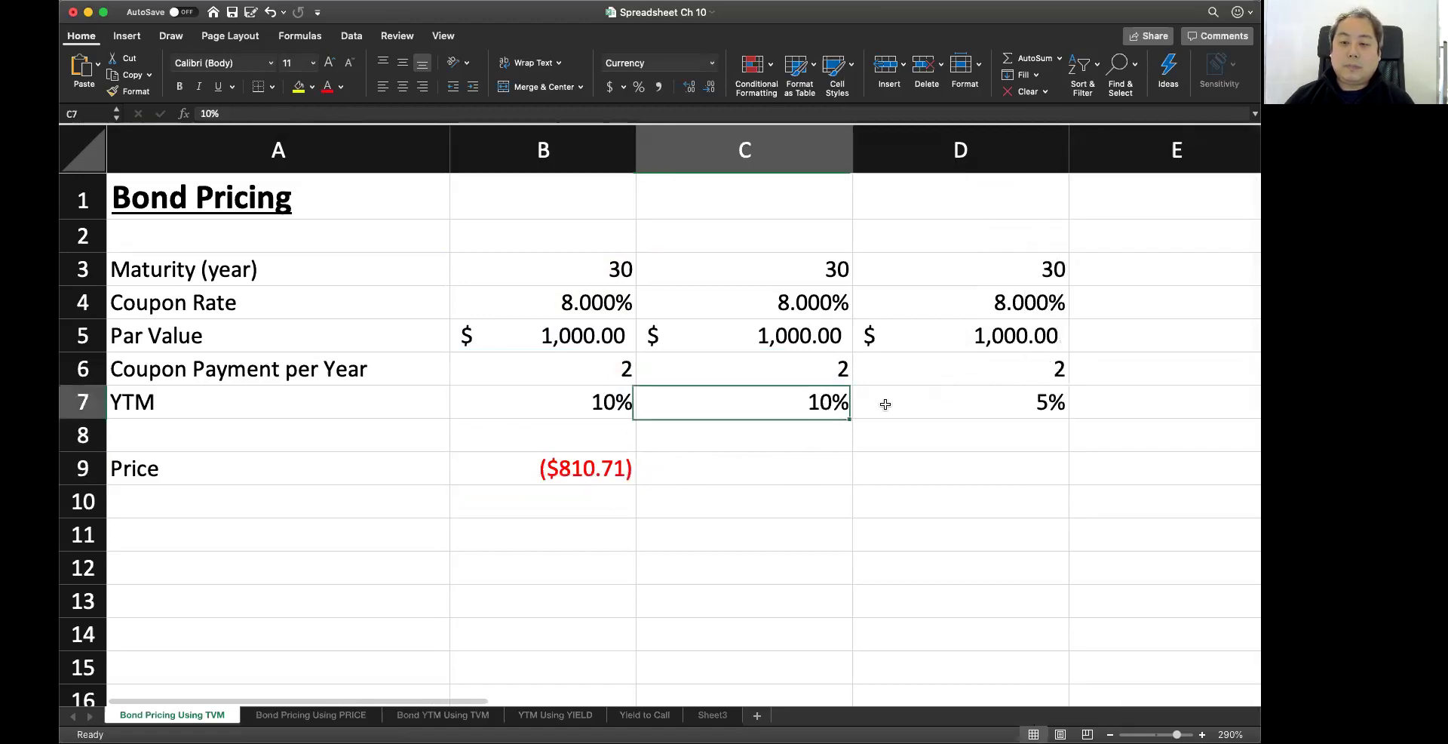
text(8)
key(Return)
key(Up)
click(993, 397)
text(12)
key(Return)
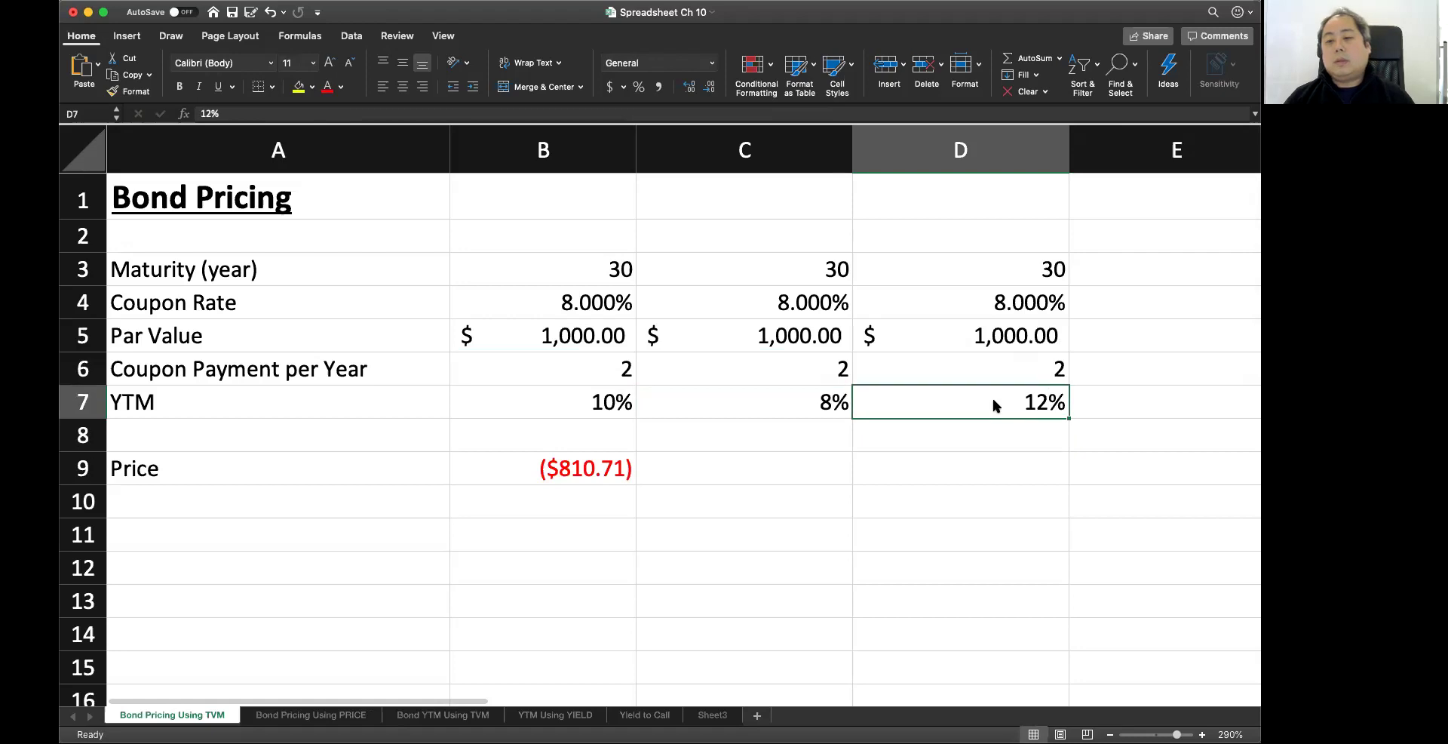
- Change the third bond's YTM in D7 to 5%
key(Up)
key(Left)
key(Down)
key(Left)
key(Down)
key(Up)
key(Up)
key(Right)
key(Right)
key(Right)
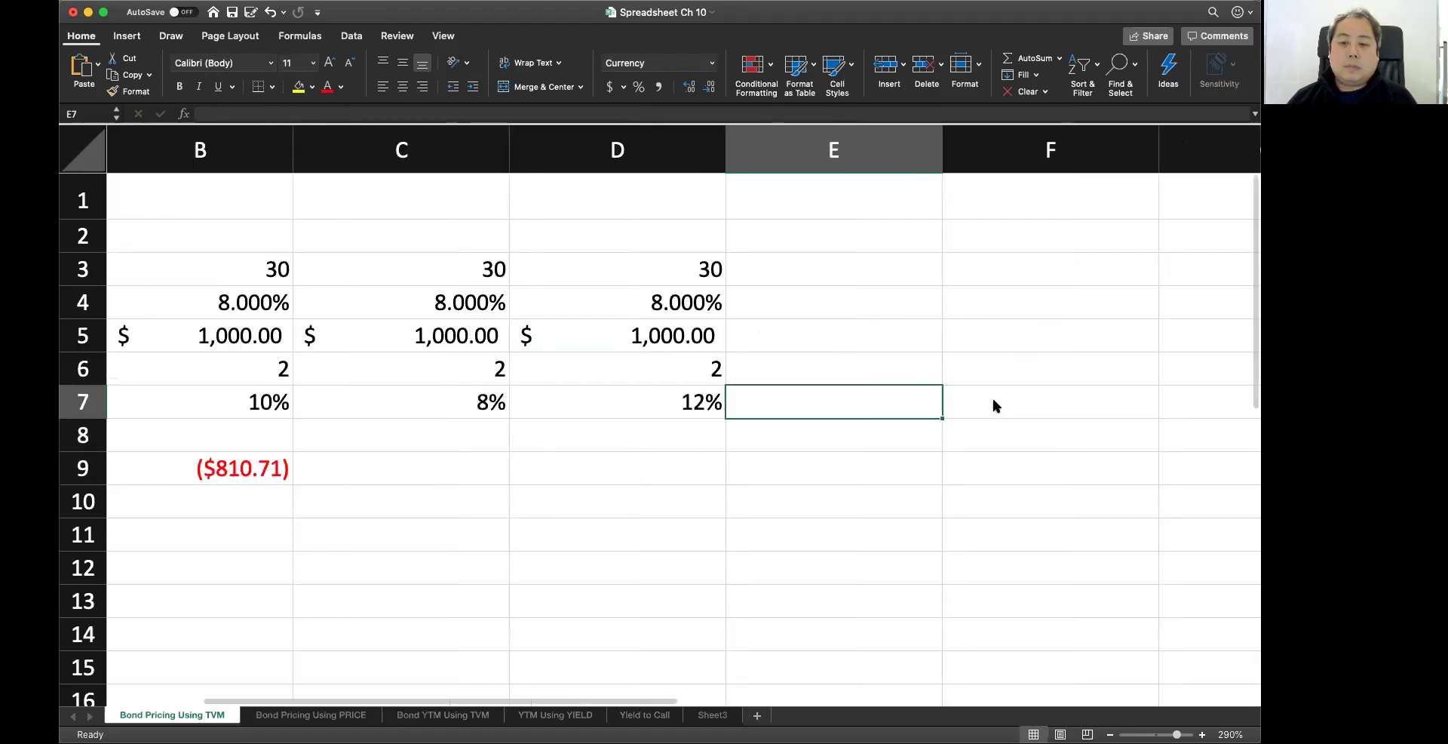
key(Left)
text(5)
key(Return)
- Change the second bond's YTM in C7 to 5%
key(Left)
key(Left)
key(Left)
key(Right)
key(Right)
key(Up)
text(5)
key(Return)
- Copy the PV price formula from B9 to C9 and check that its references point to column C
key(Down)
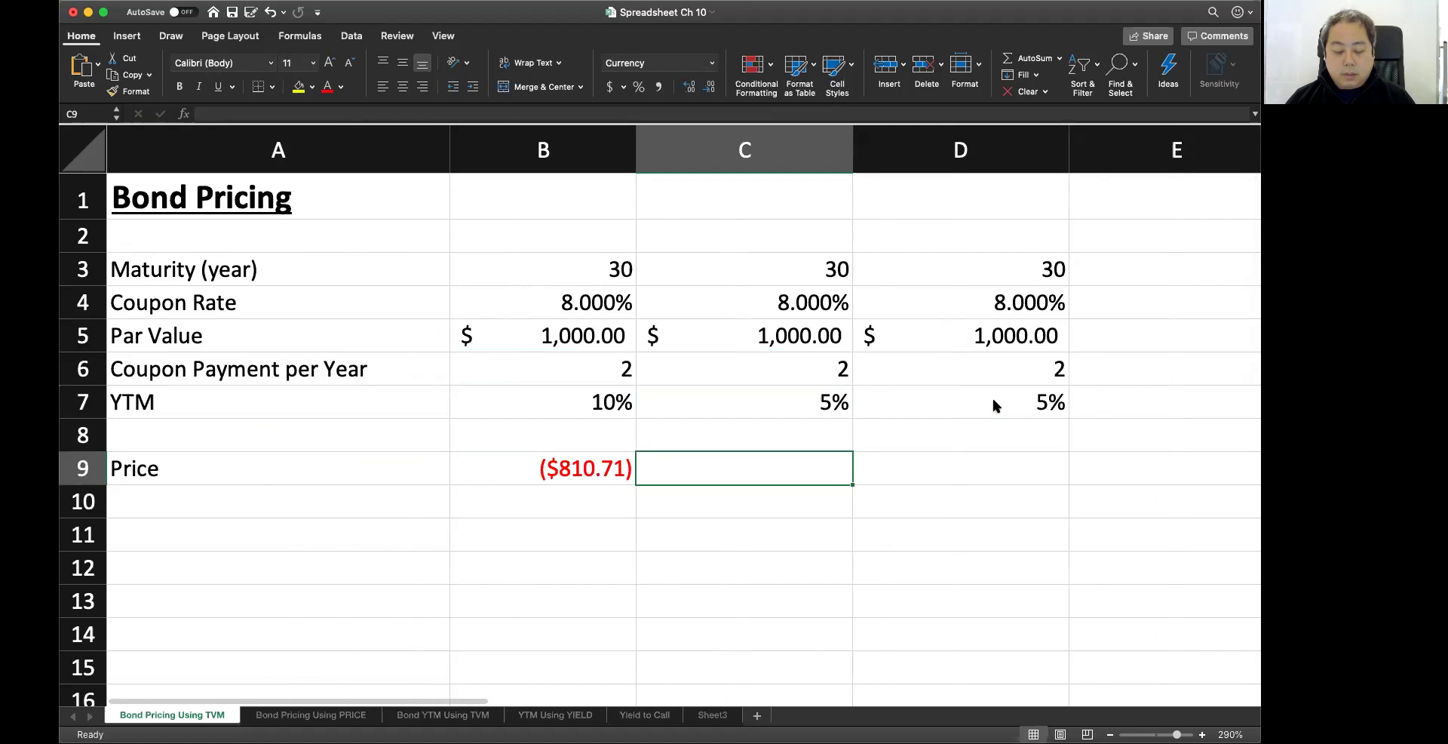
key(Left)
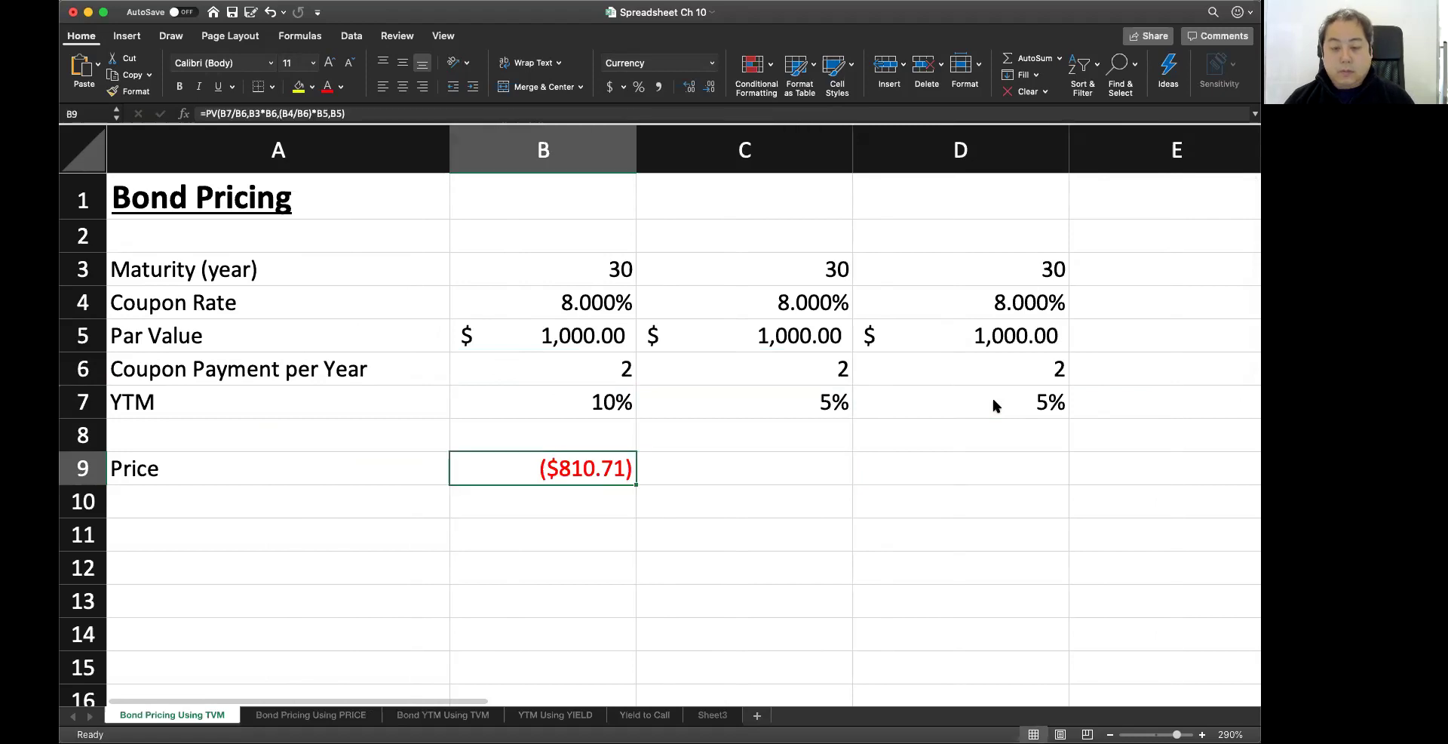
key(cmd+c)
key(Right)
key(cmd+v)
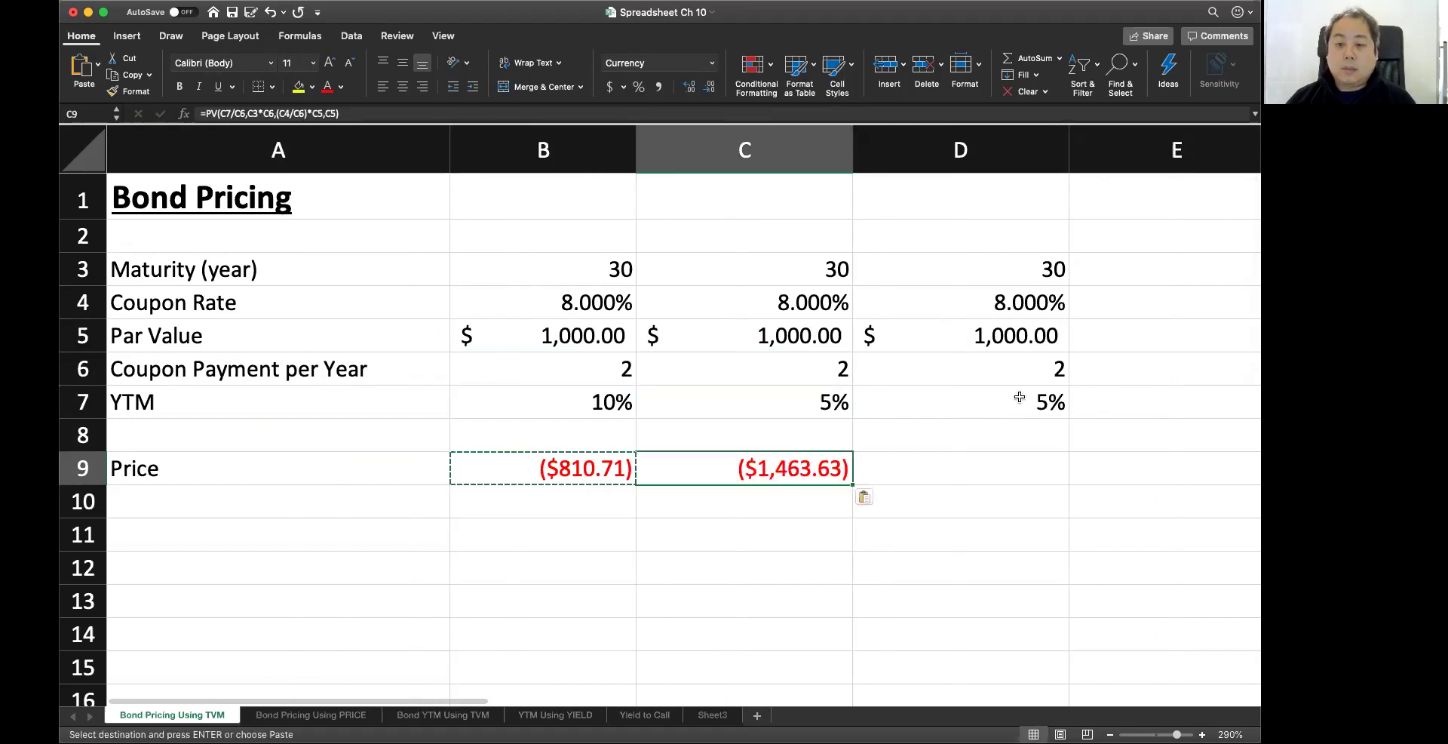
double_click(744, 473)
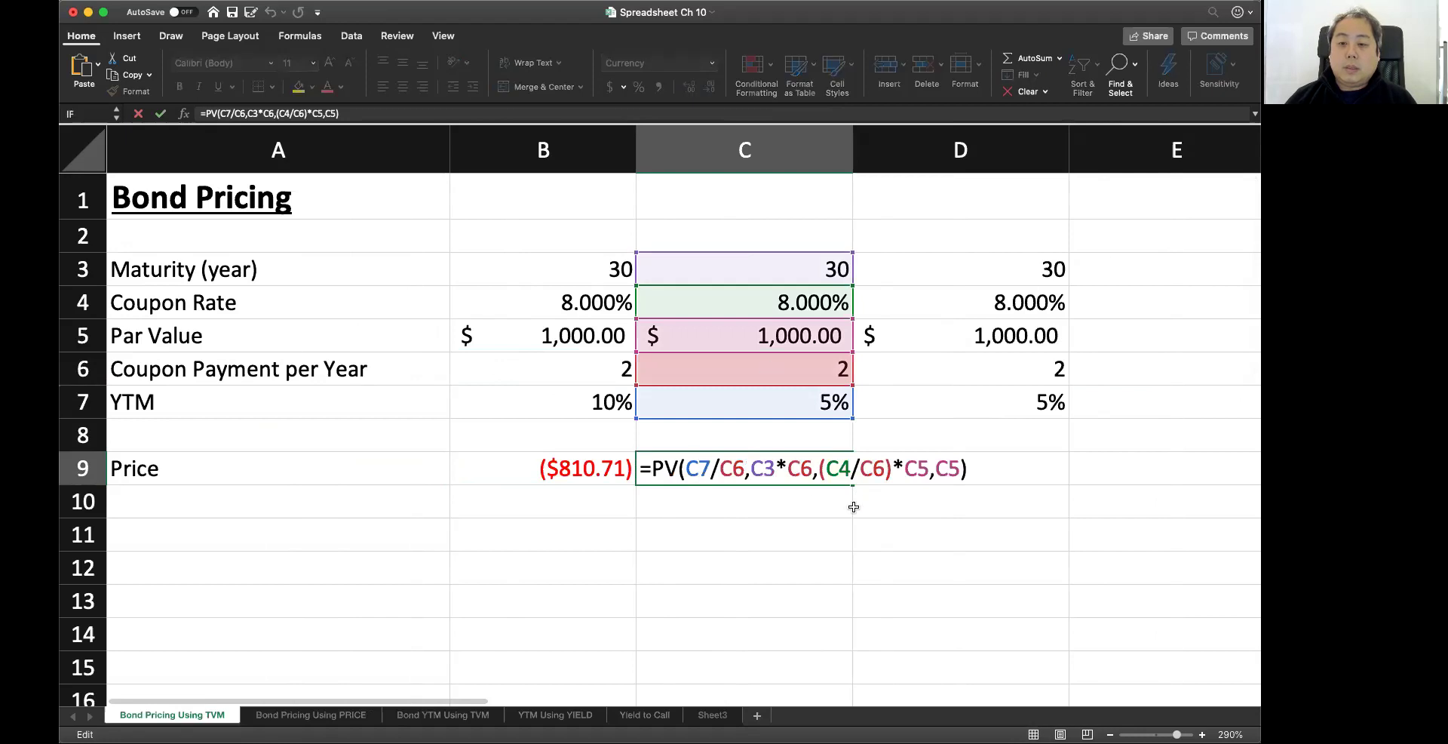
key(Return)
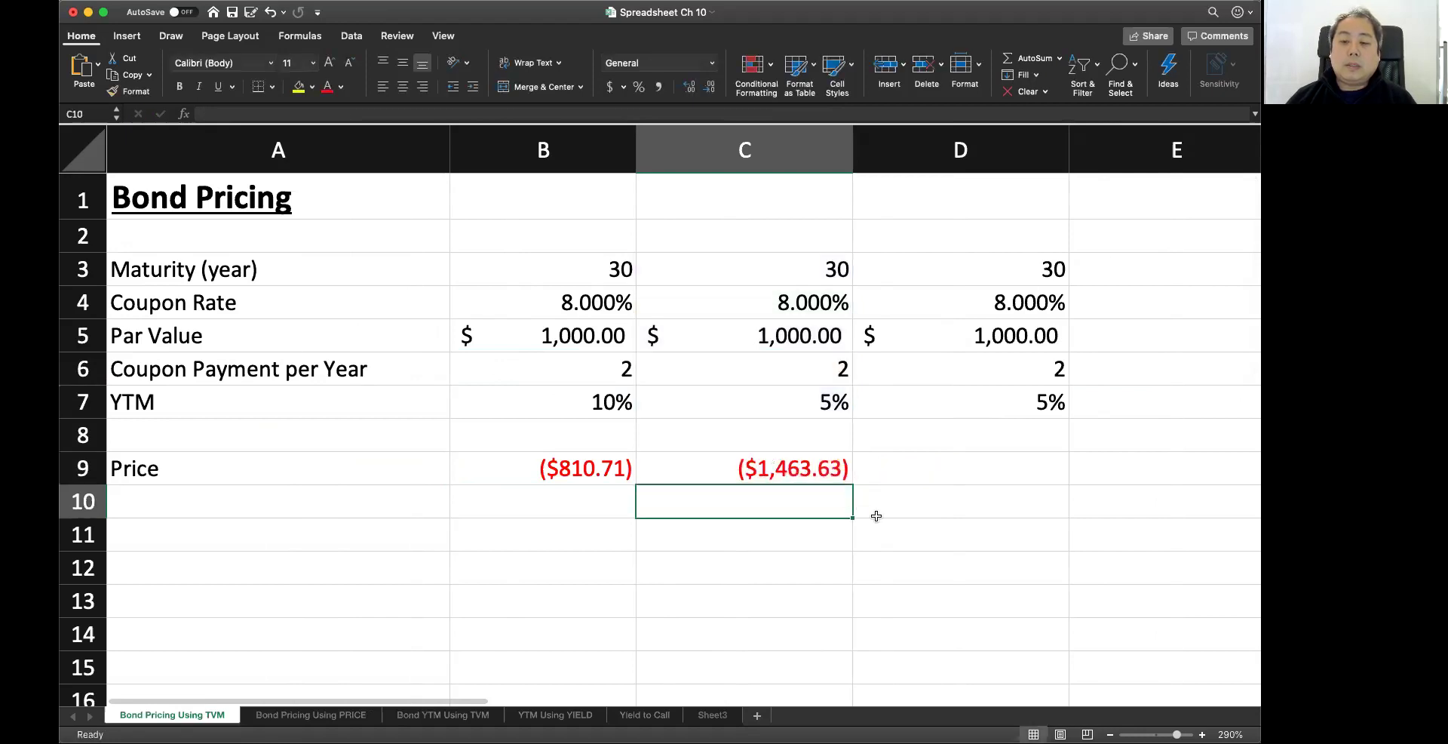
- Set the third bond's YTM in D7 to 8%
click(951, 409)
text(8)
key(Return)
key(Return)
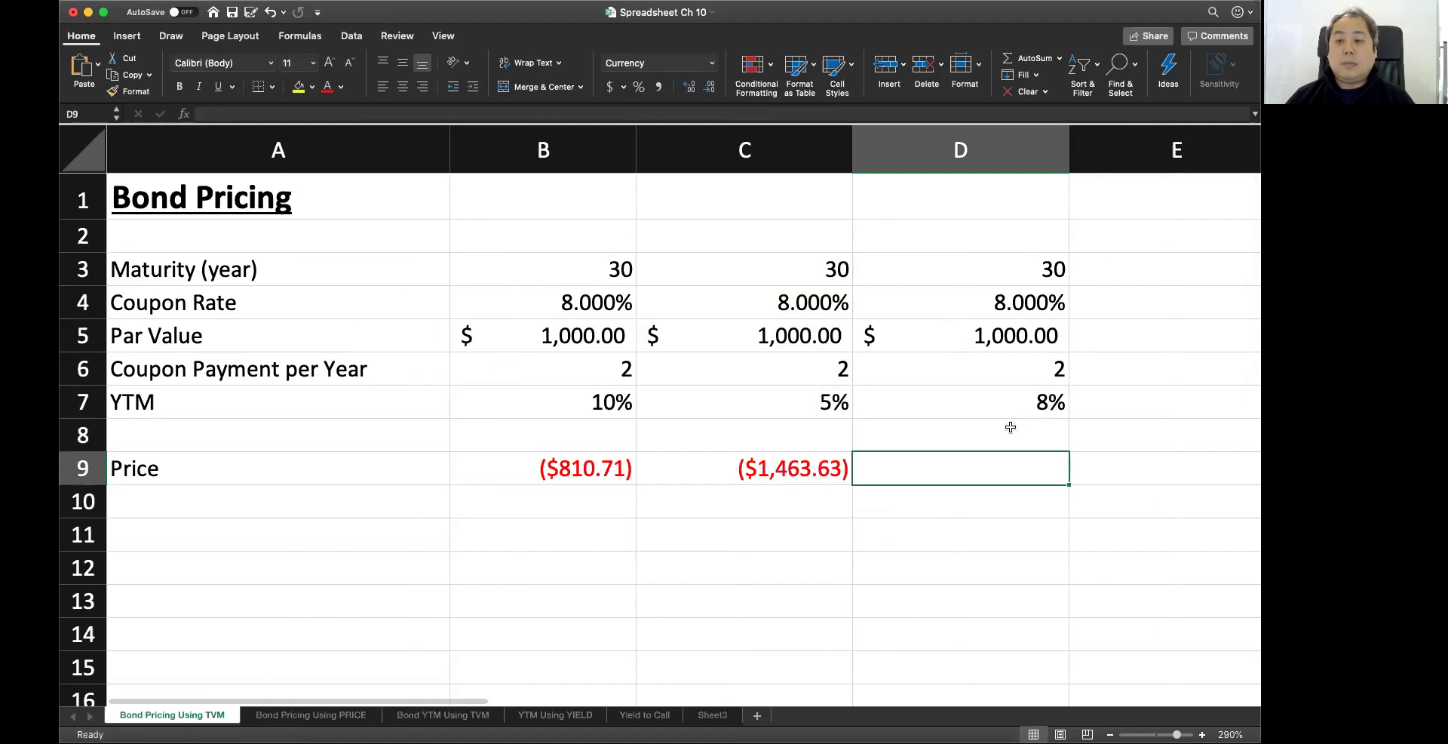
- Fill the price formula from C9 across into D9
click(754, 469)
drag(851, 484, 990, 476)
click(990, 476)
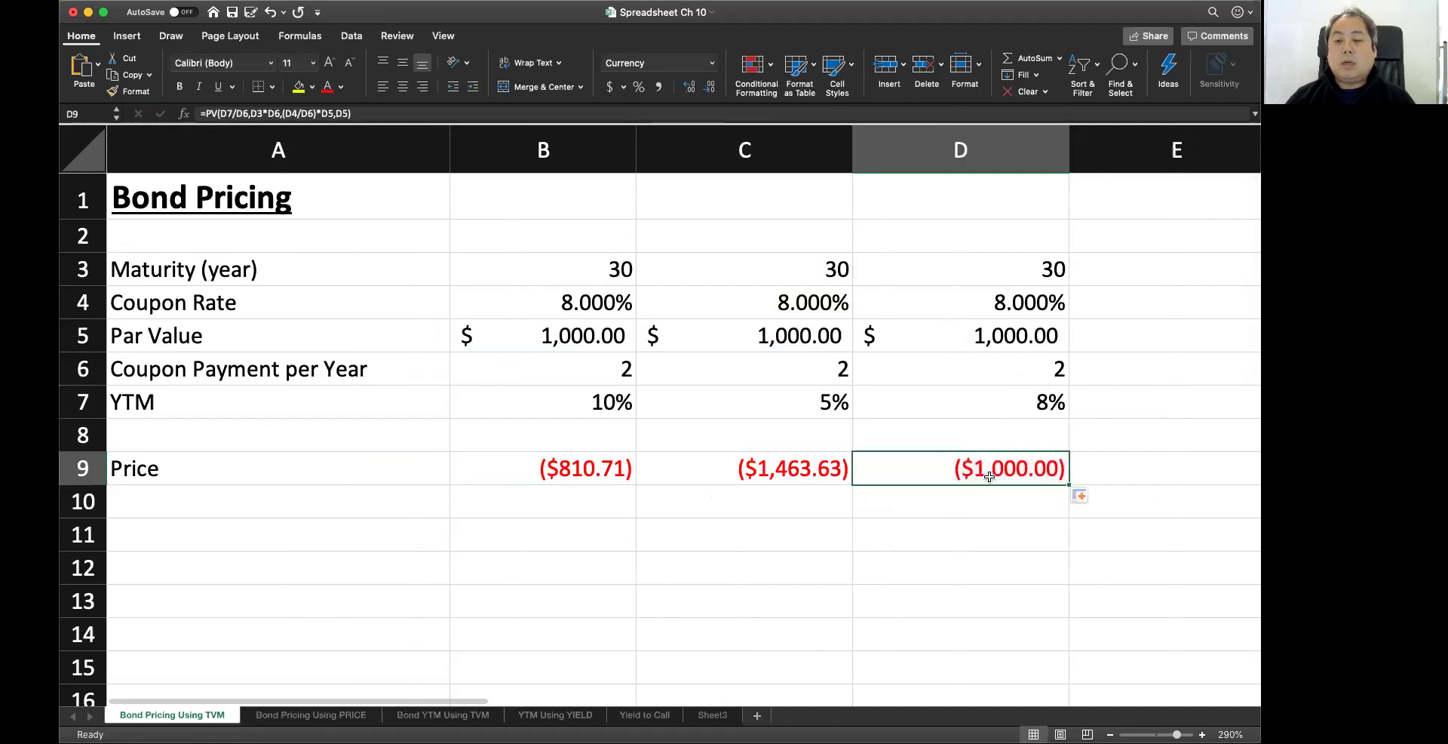
- Compare the three bond prices in row 9 with the first bond's coupon rate, YTM and par value
click(794, 478)
click(596, 473)
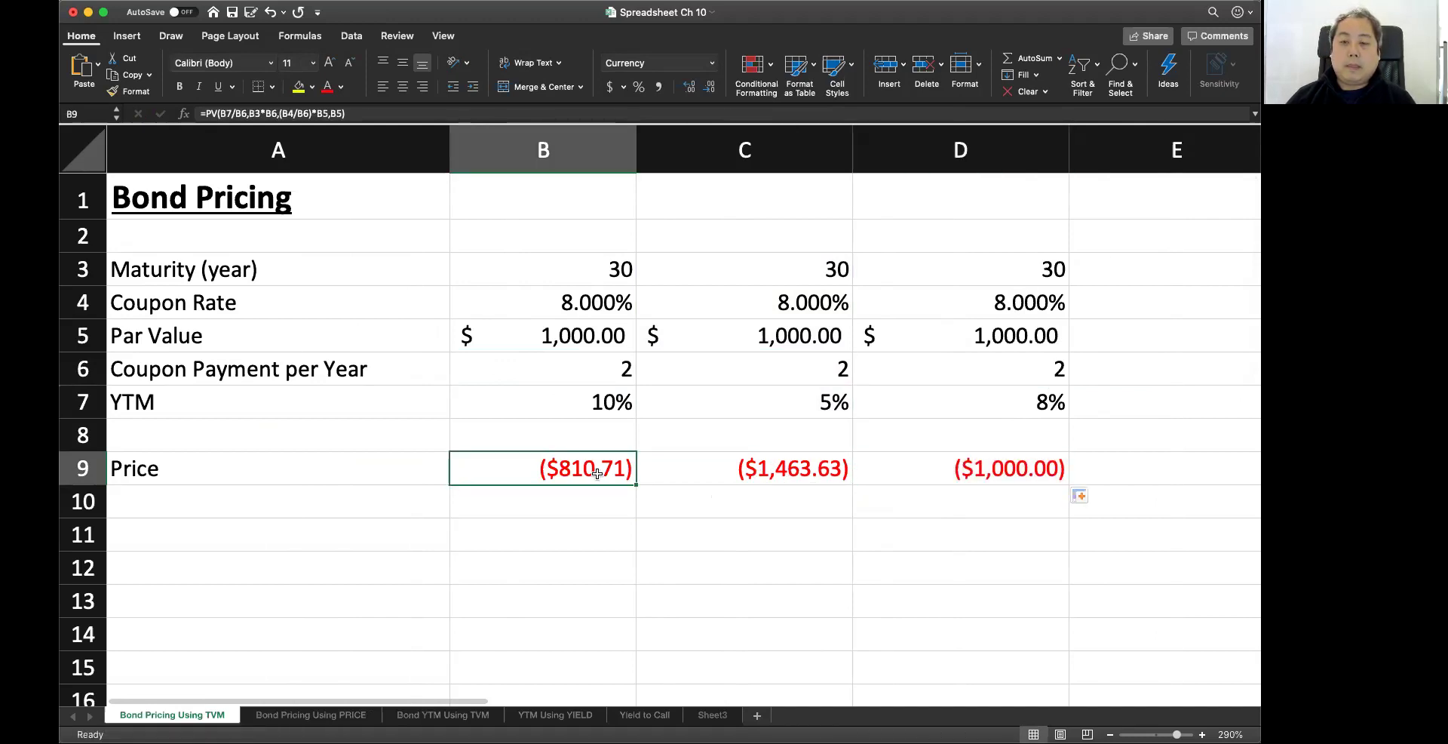
key(Right)
key(Right)
click(537, 472)
click(565, 302)
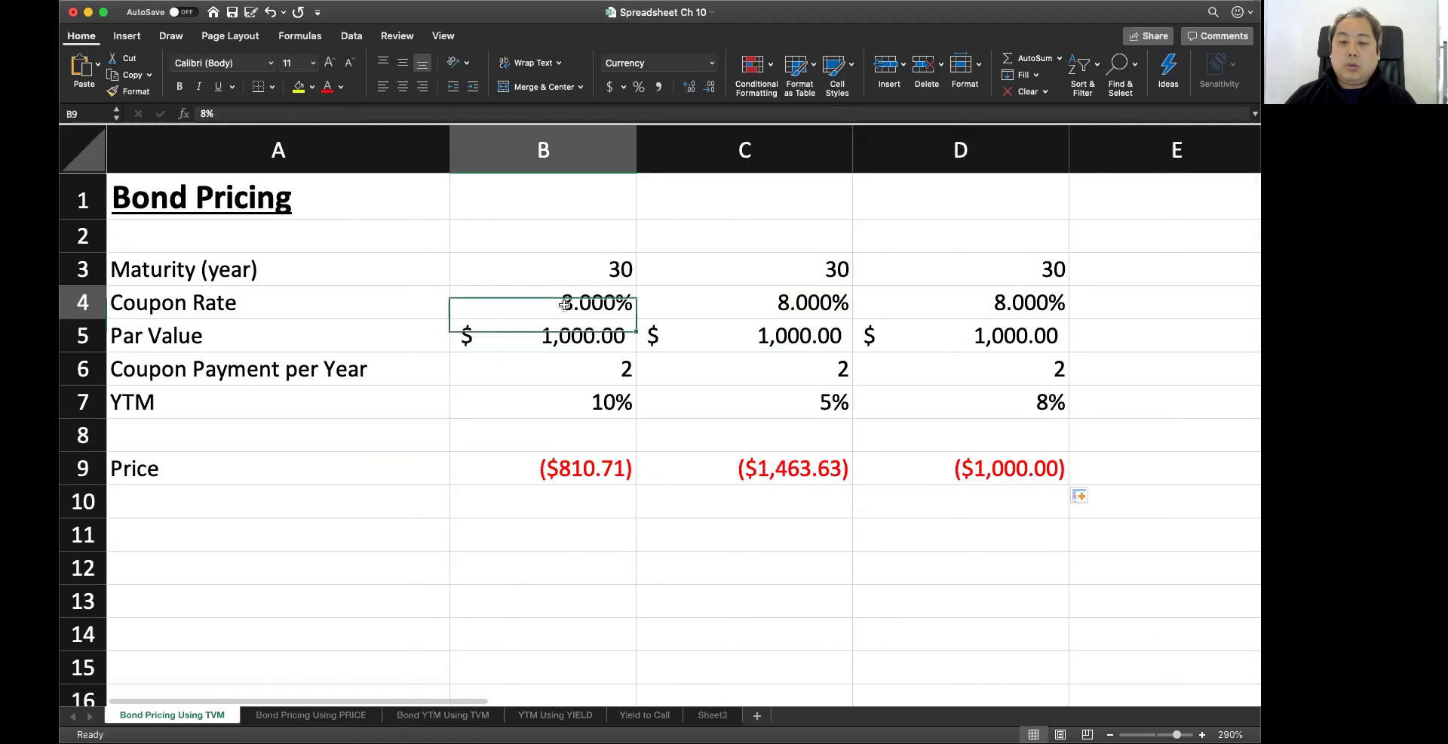
click(558, 406)
click(574, 483)
click(571, 342)
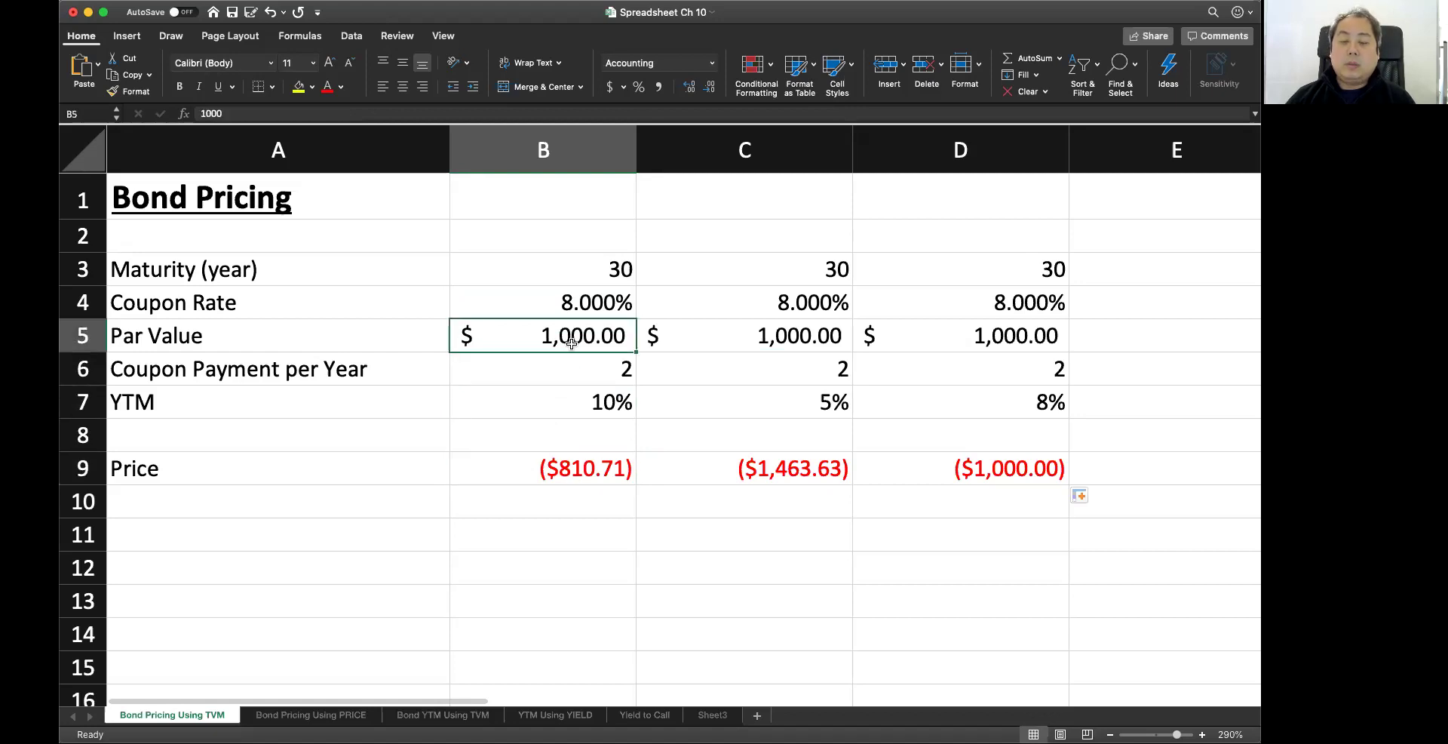
- Label the bonds below their prices with Discount in B10, Premium in C10 and Par in D10
click(559, 498)
text(Discount)
key(Return)
key(Up)
key(Right)
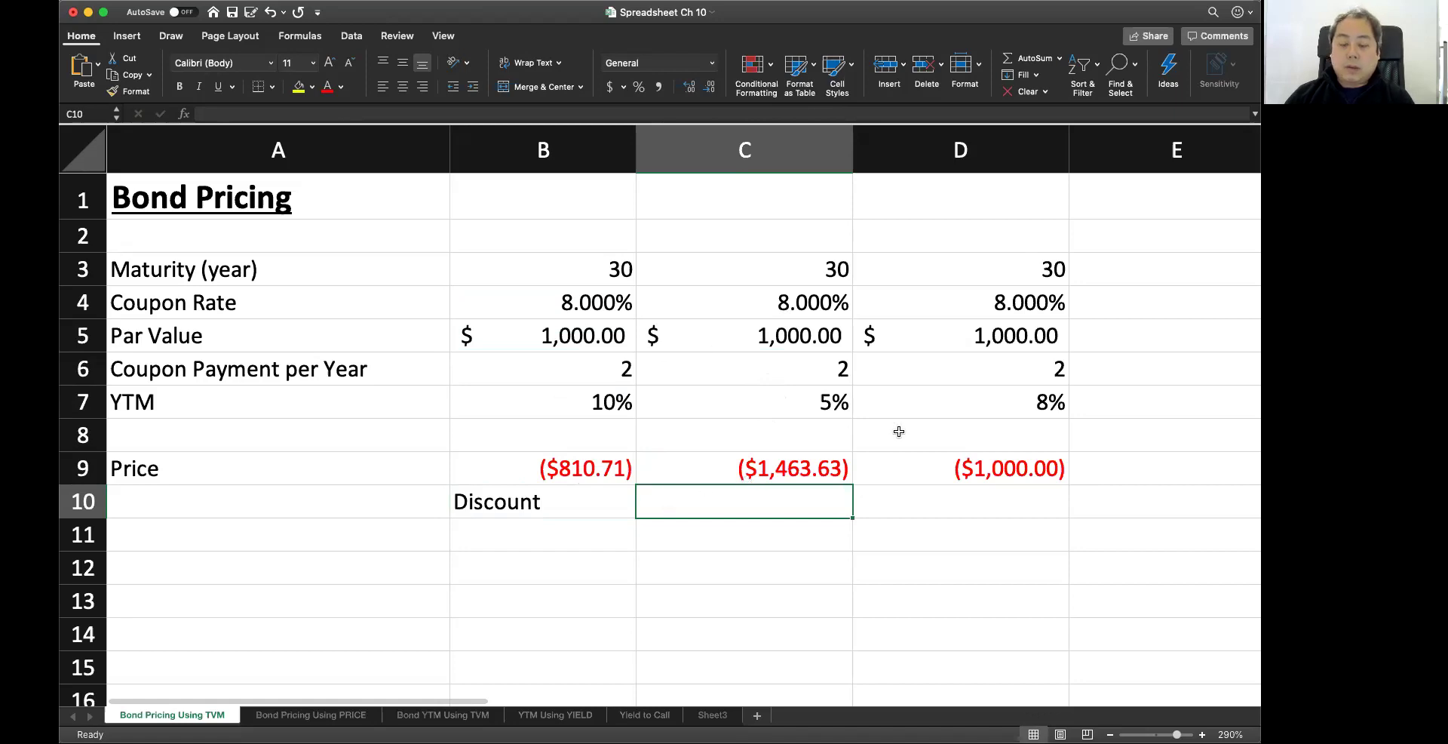
text(Premium)
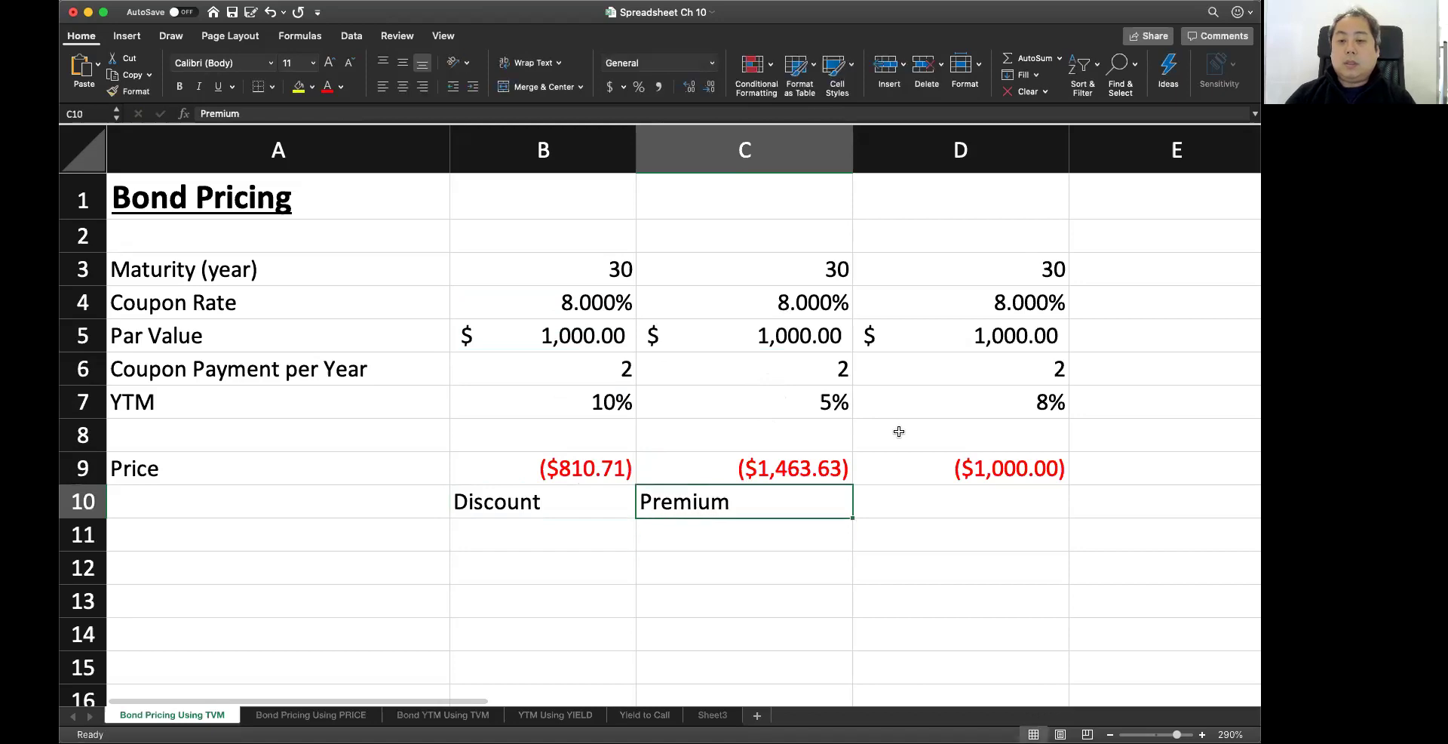
key(Tab)
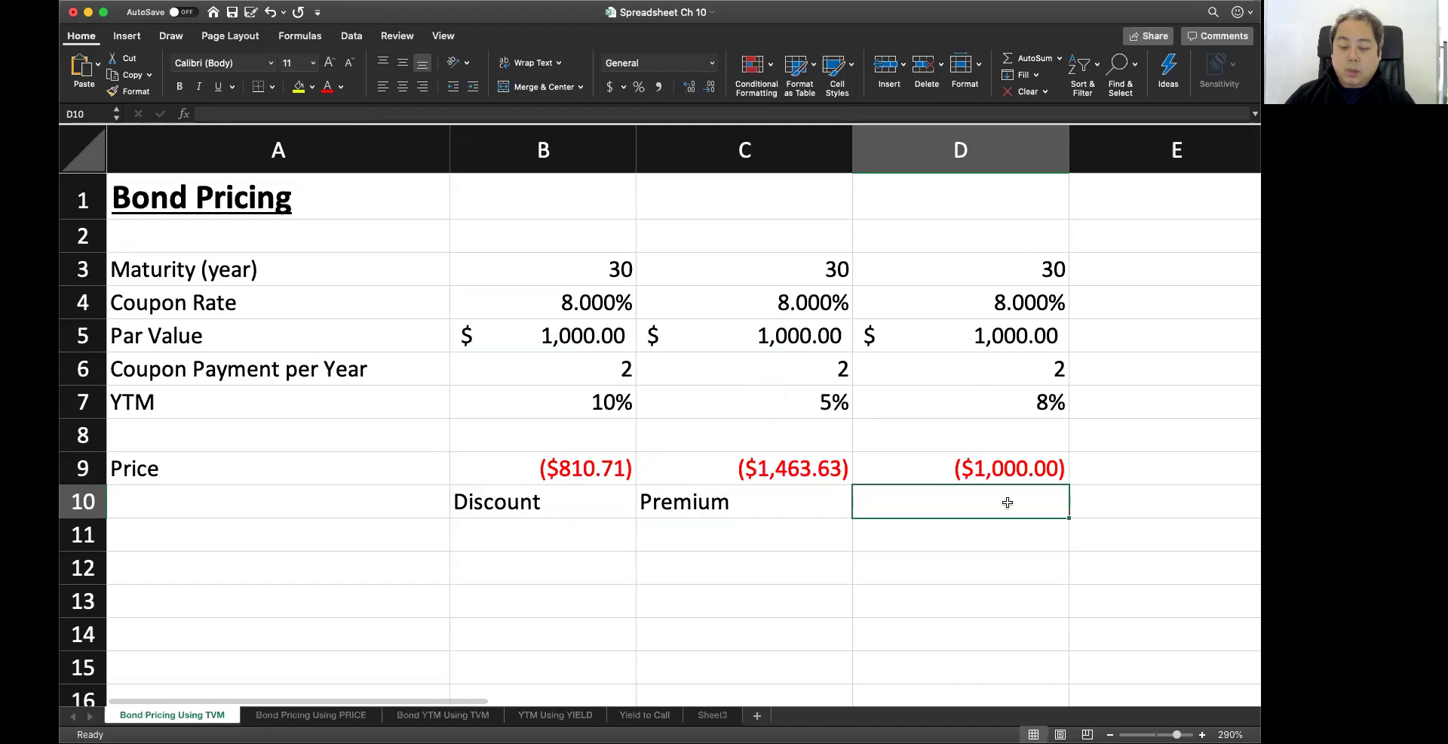
text(Par)
key(Return)
key(Up)
- Center the Discount, Premium and Par labels in B10:D10 horizontally
drag(532, 501, 927, 504)
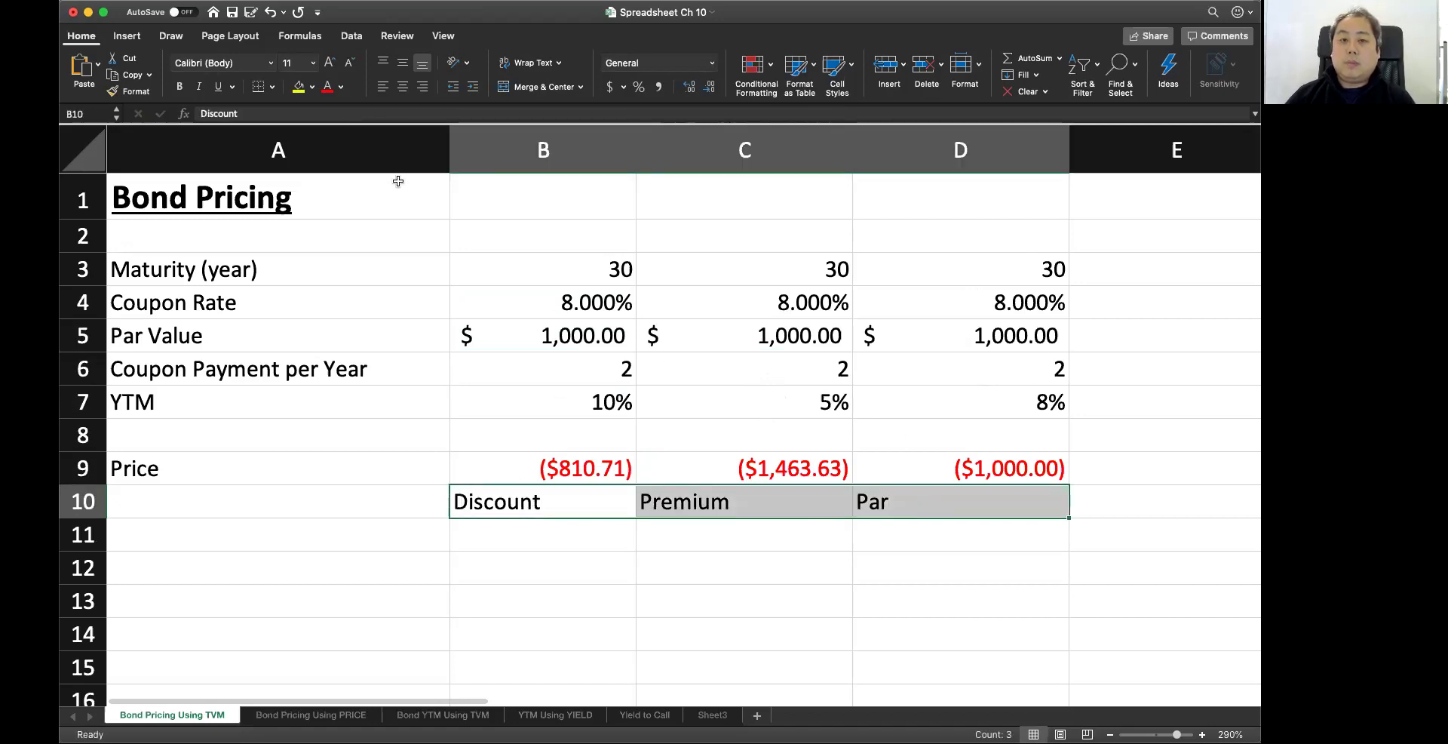
click(403, 87)
click(997, 501)
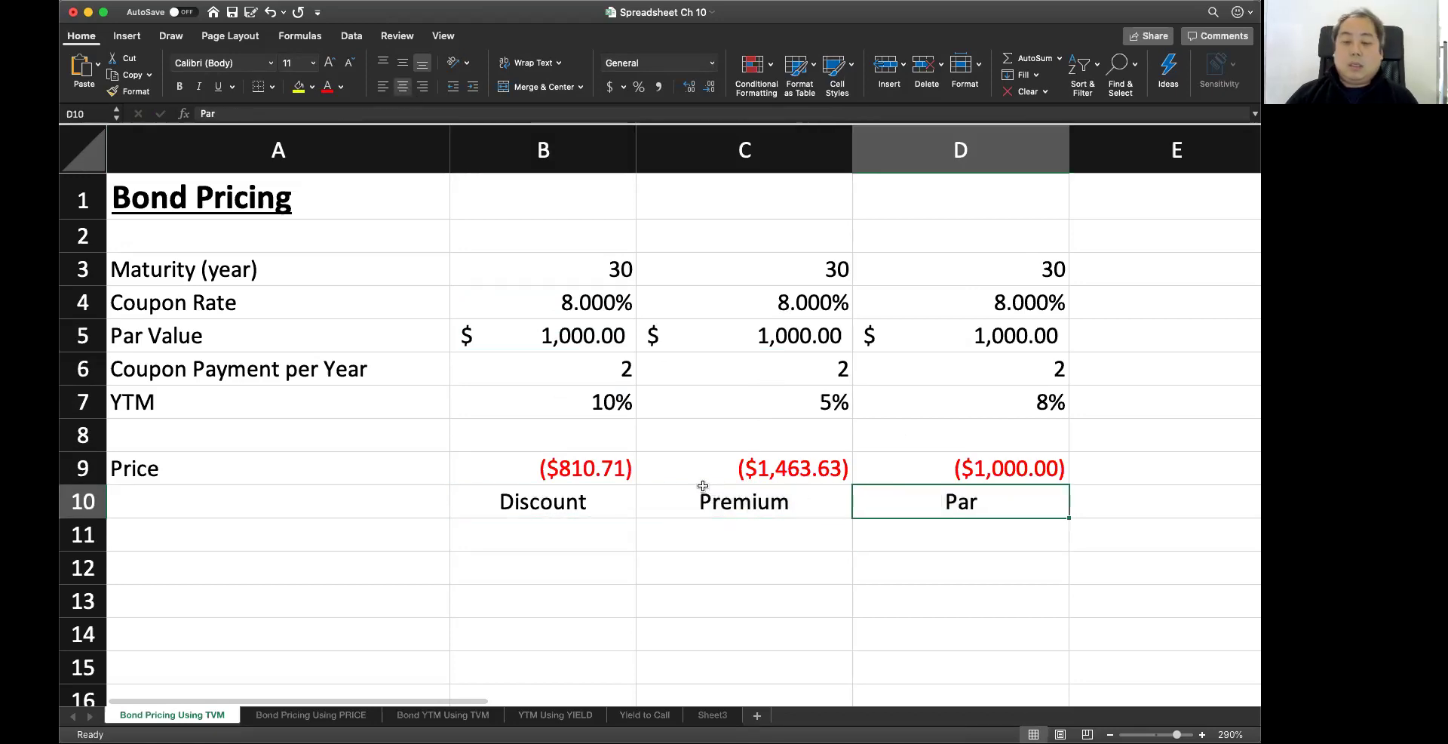
click(548, 497)
click(699, 501)
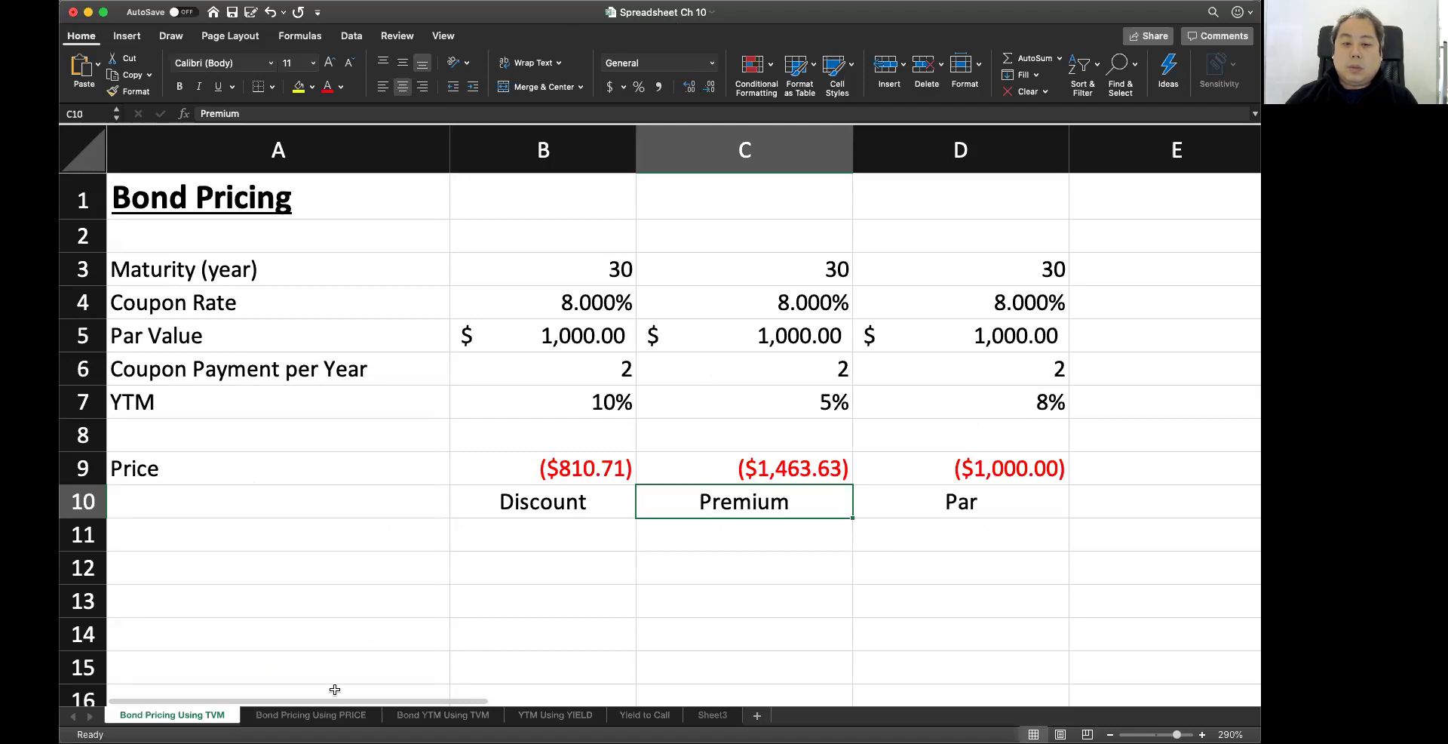
- Open the Bond Pricing Using PRICE sheet and review the first bond's inputs in B4:B9, from settlement date to coupon payments per year
click(343, 715)
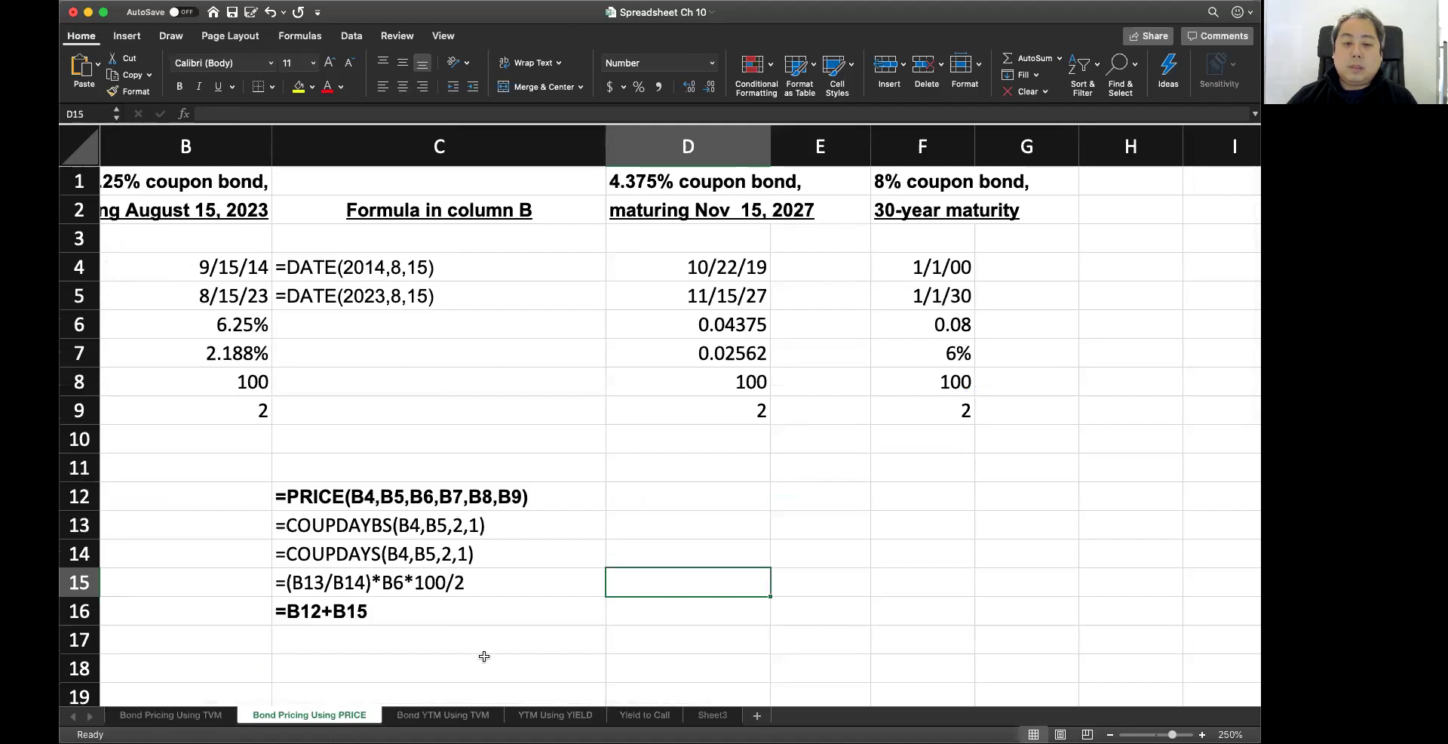
scroll(762, 678, right, 10)
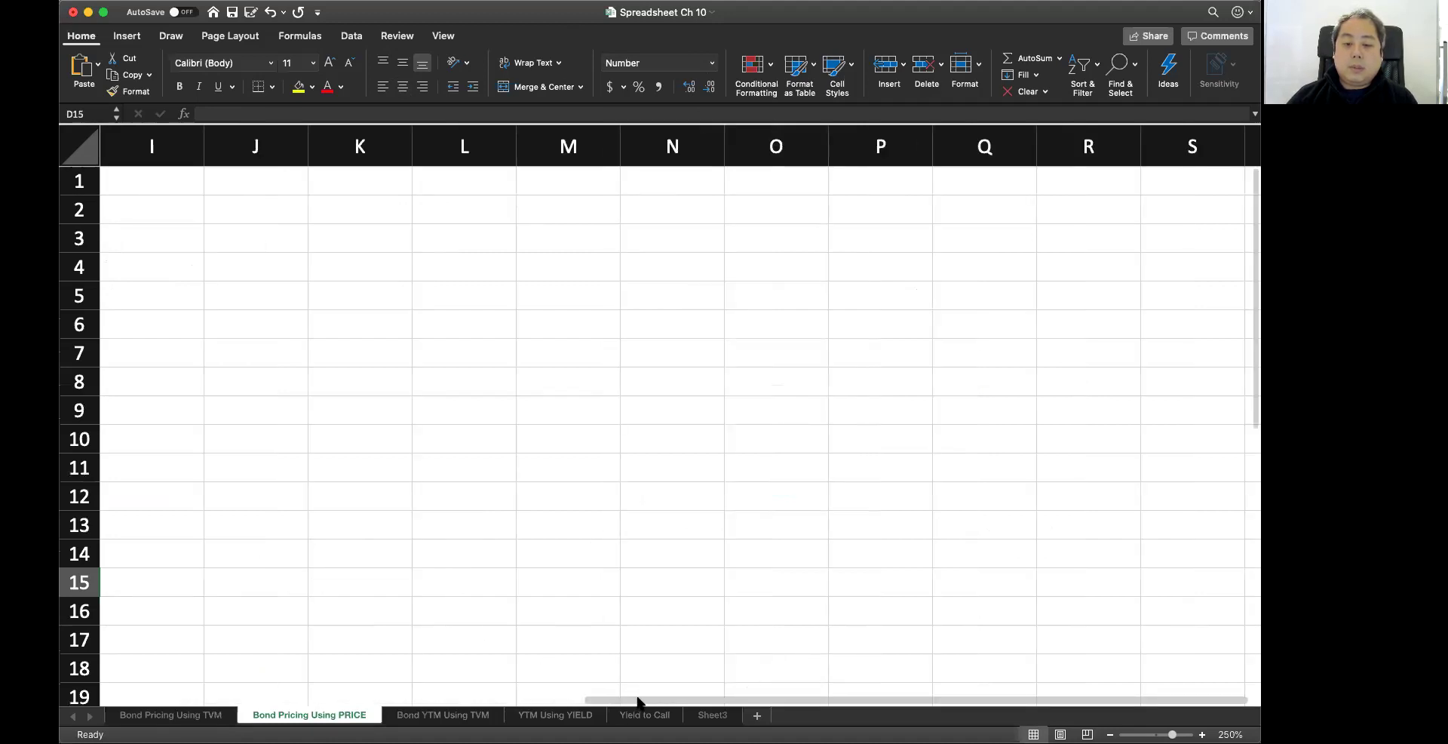
drag(637, 701, 146, 689)
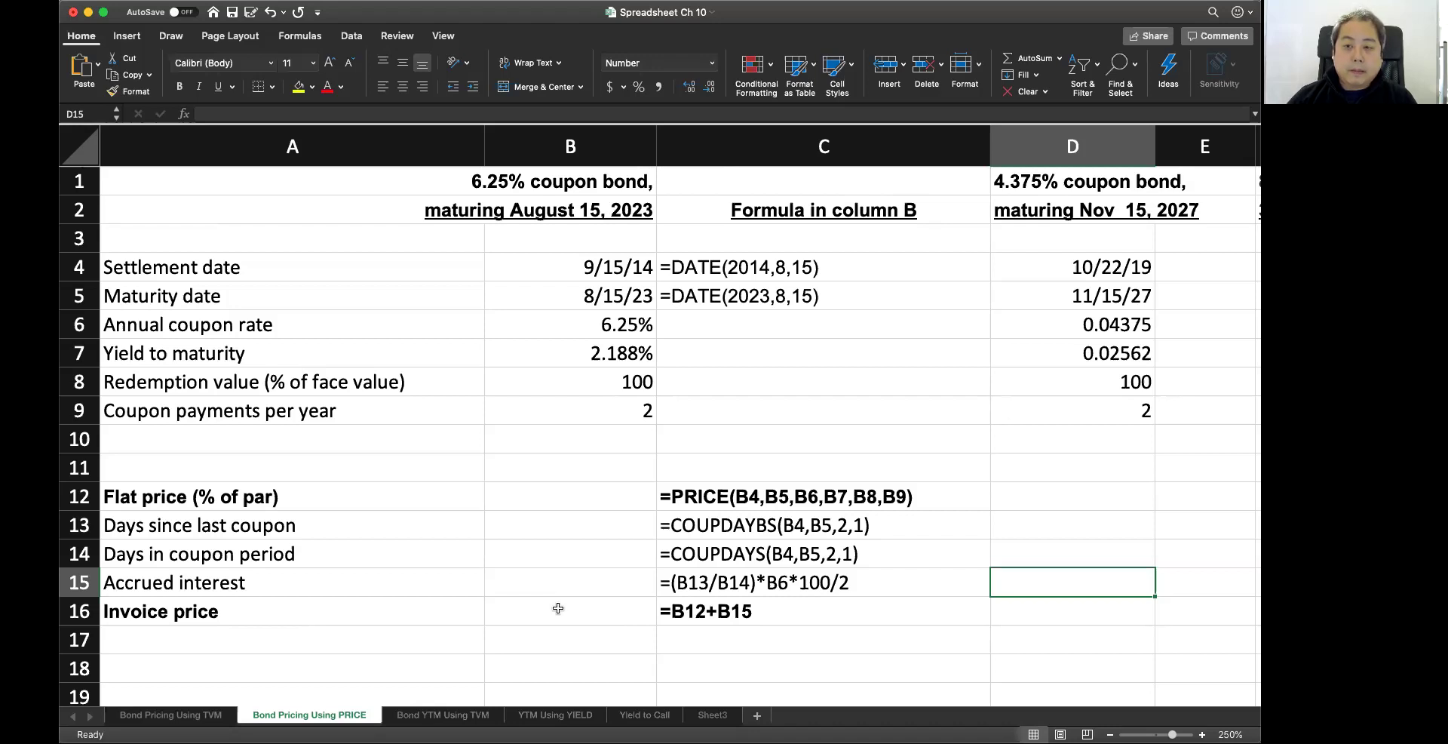
click(607, 269)
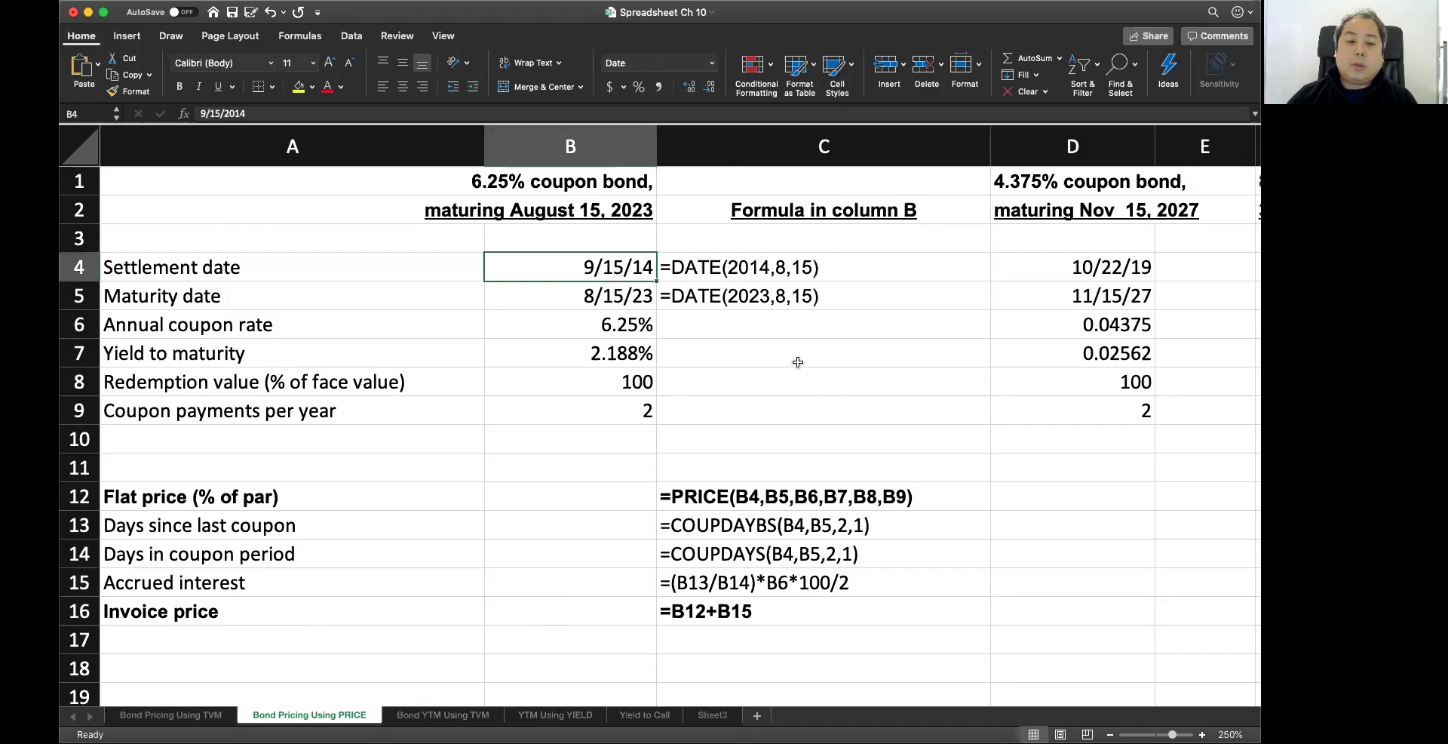
click(615, 294)
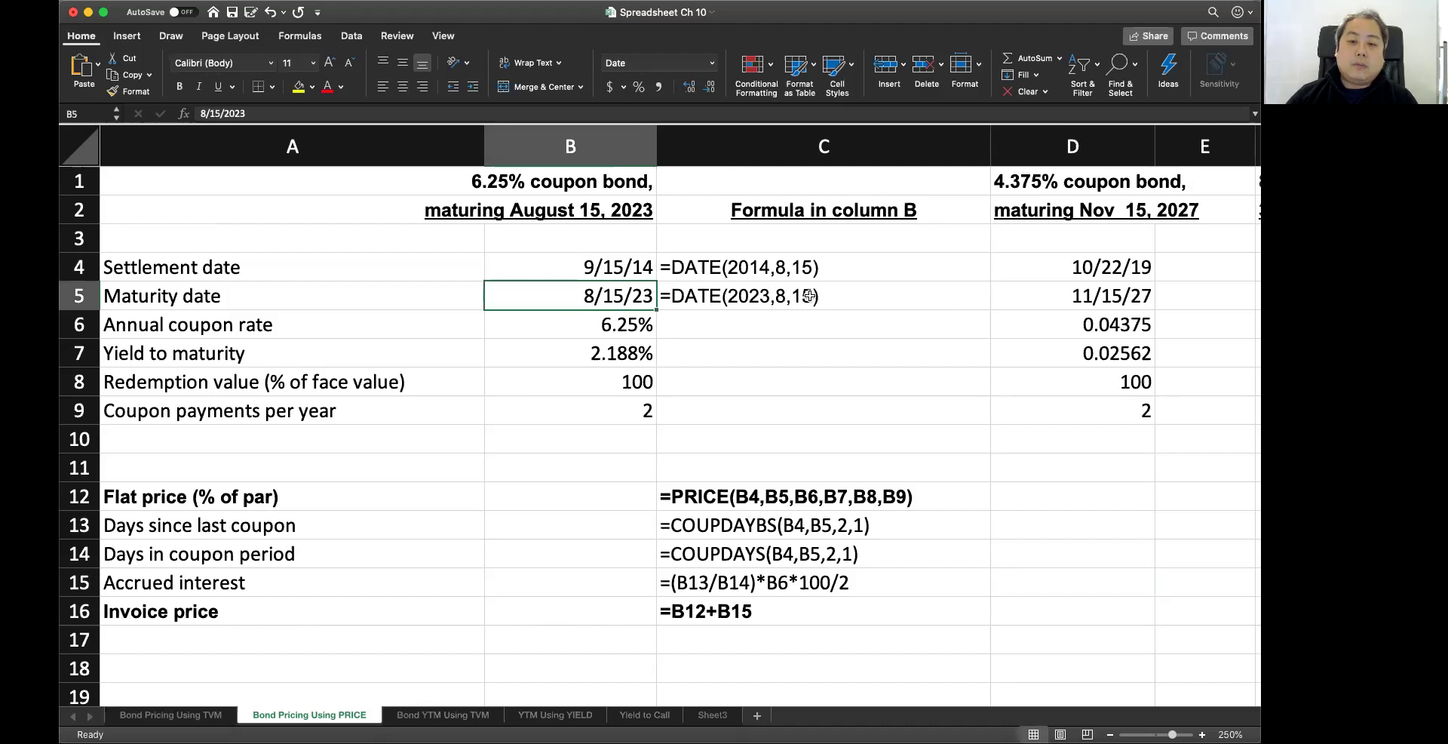
click(582, 322)
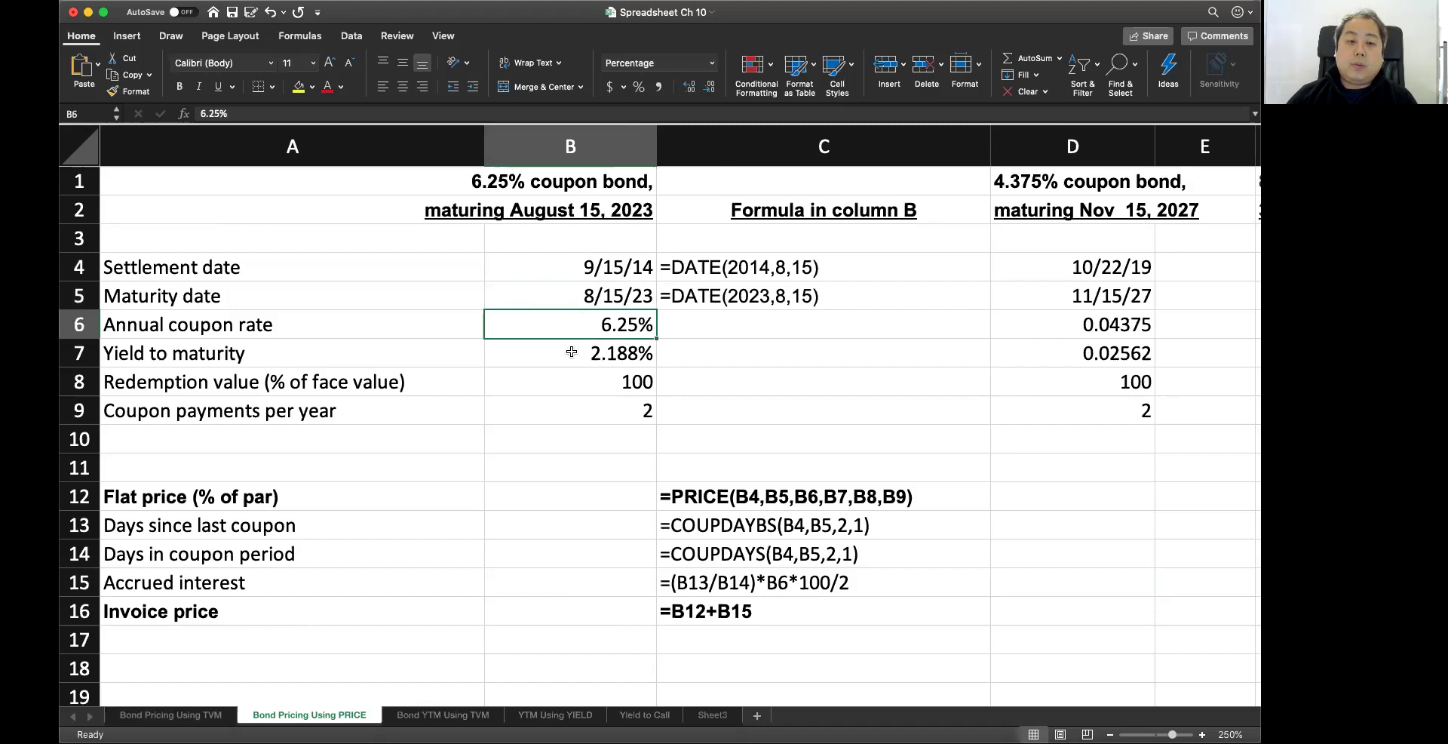
click(571, 351)
click(567, 382)
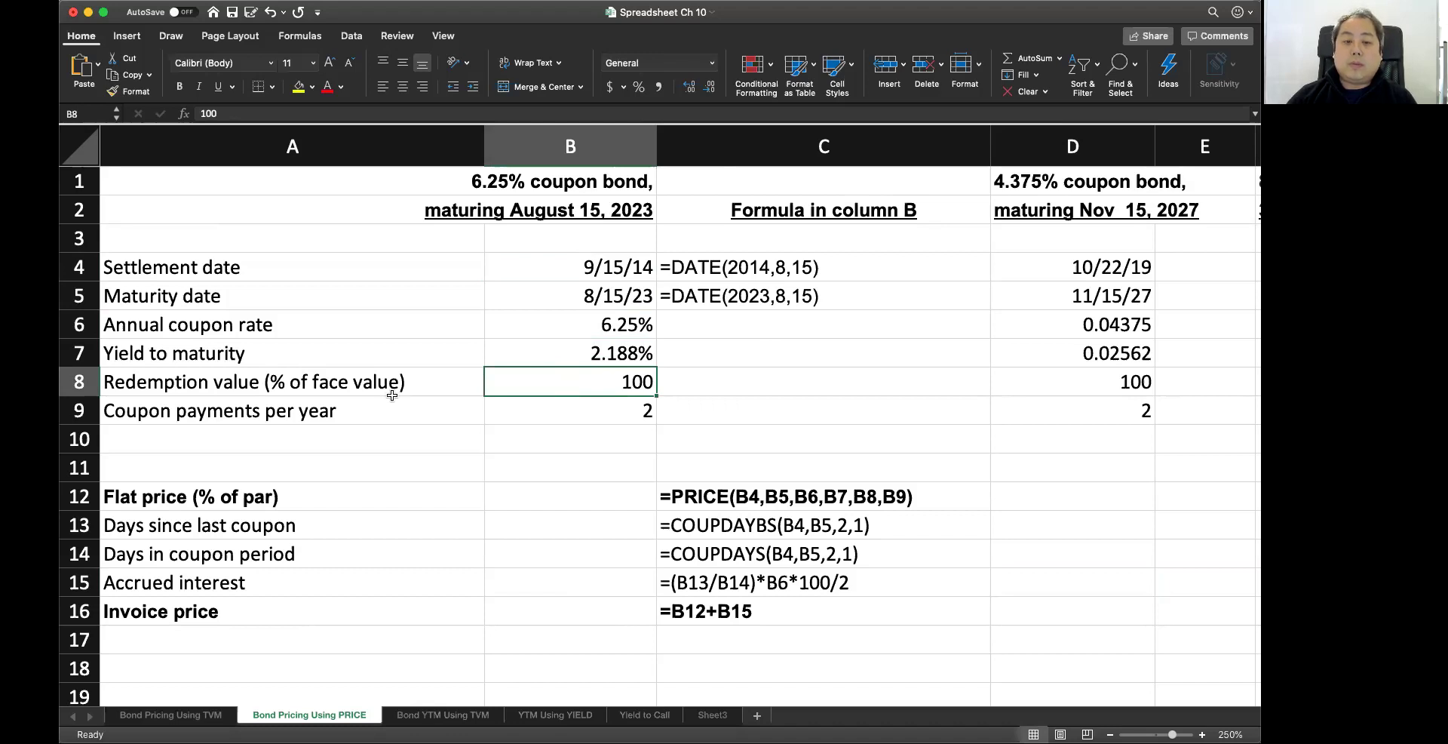
click(574, 412)
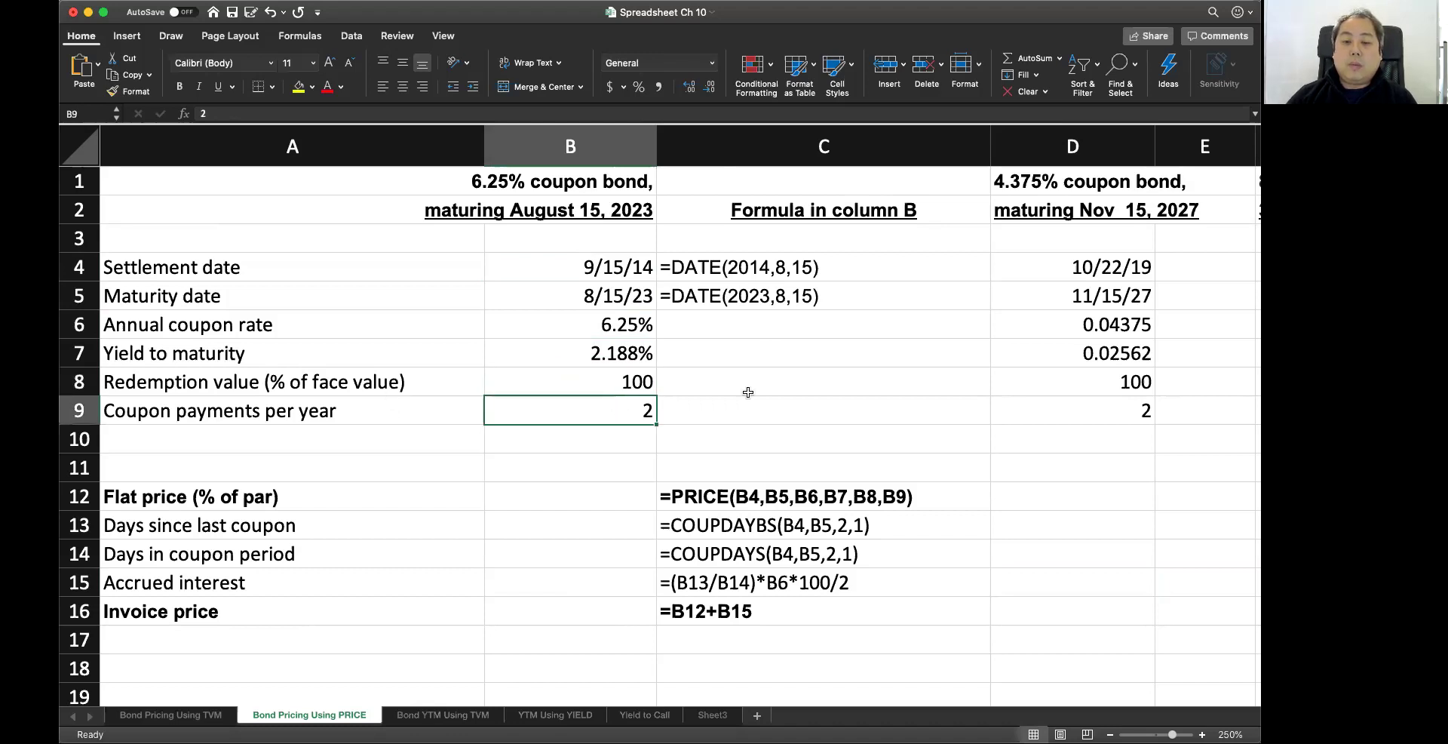
- Start a PRICE formula in the flat price cell B12 with the settlement date in B4 as its first argument
click(571, 496)
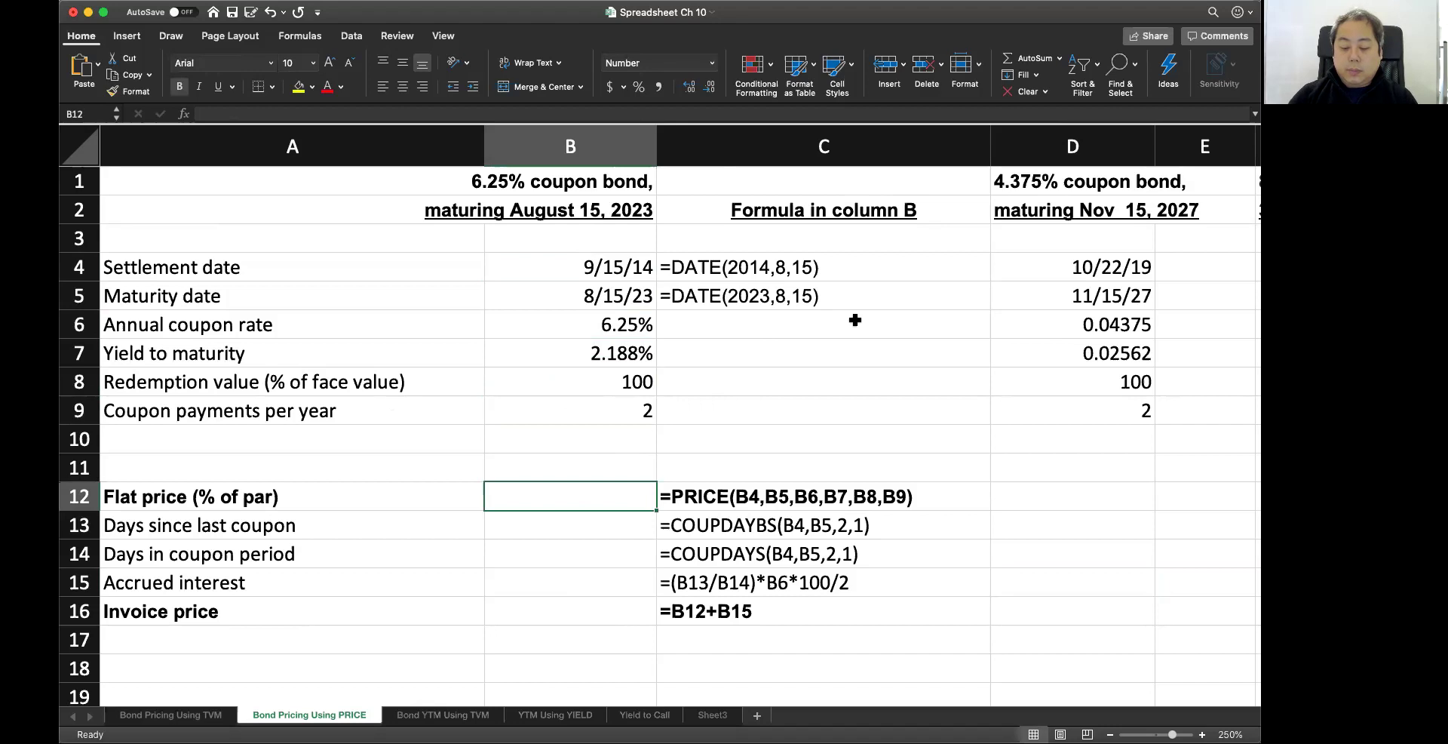
text(=Per)
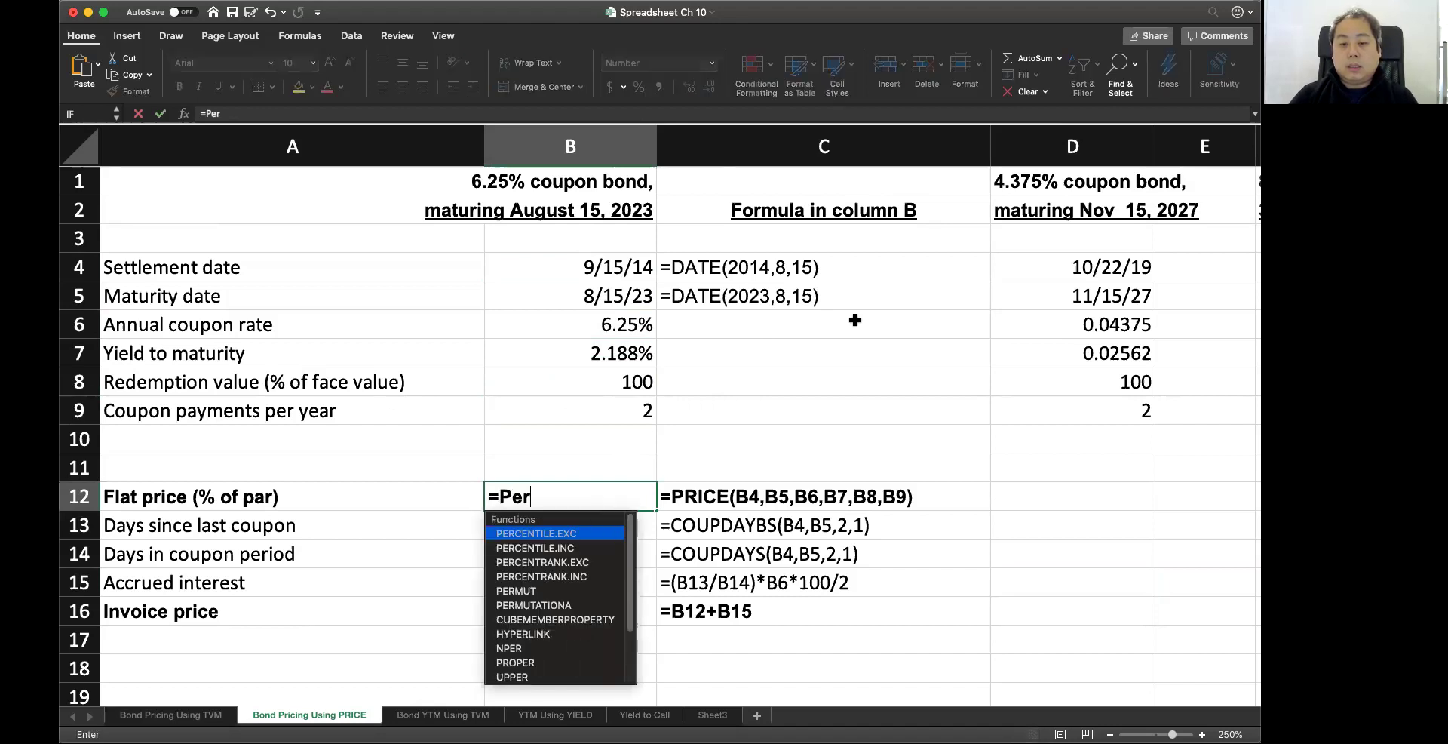
key(BackSpace)
key(BackSpace)
key(BackSpace)
text(pric)
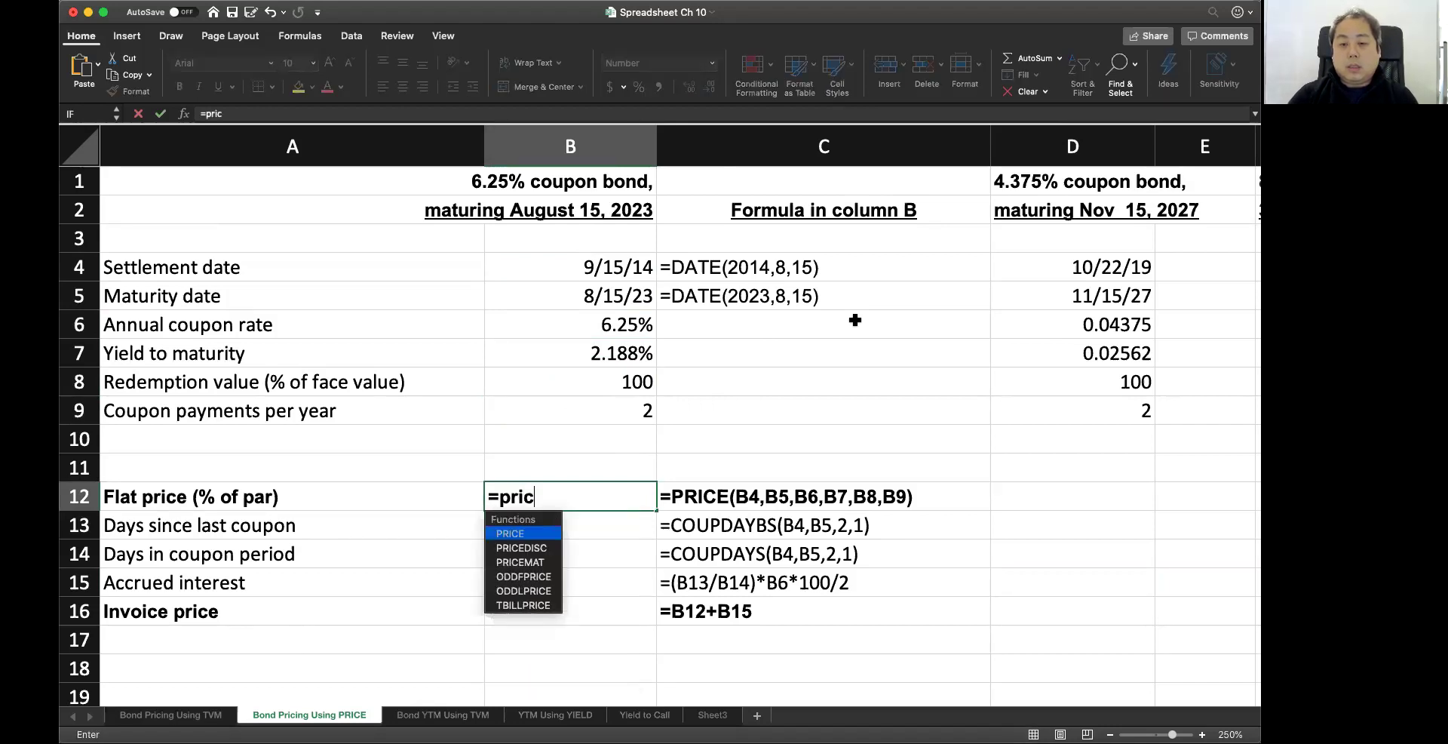
text(e()
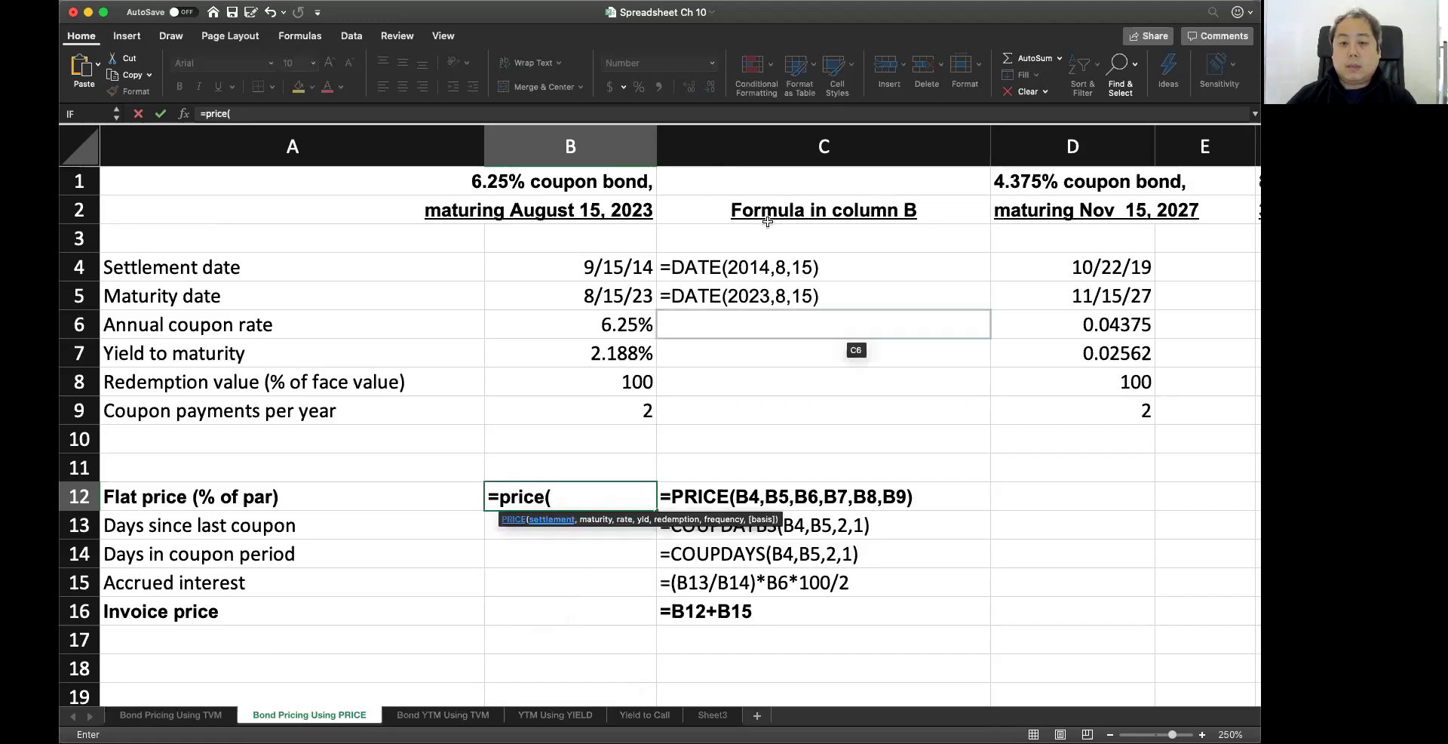
click(564, 270)
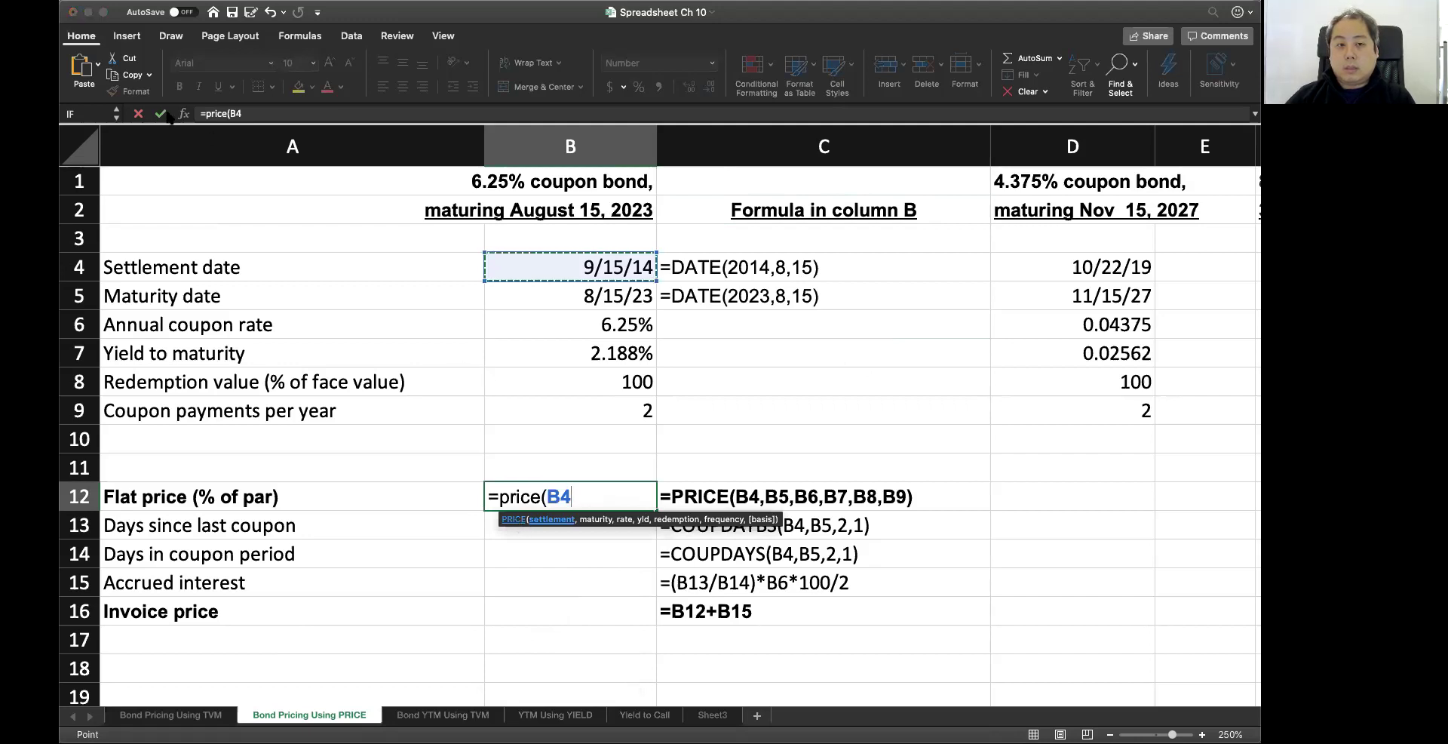
- Rewrite the function name in the unfinished B12 formula in capitals, so that it reads =PRICE(B4
click(502, 496)
double_click(501, 497)
text(PRICE(B4)
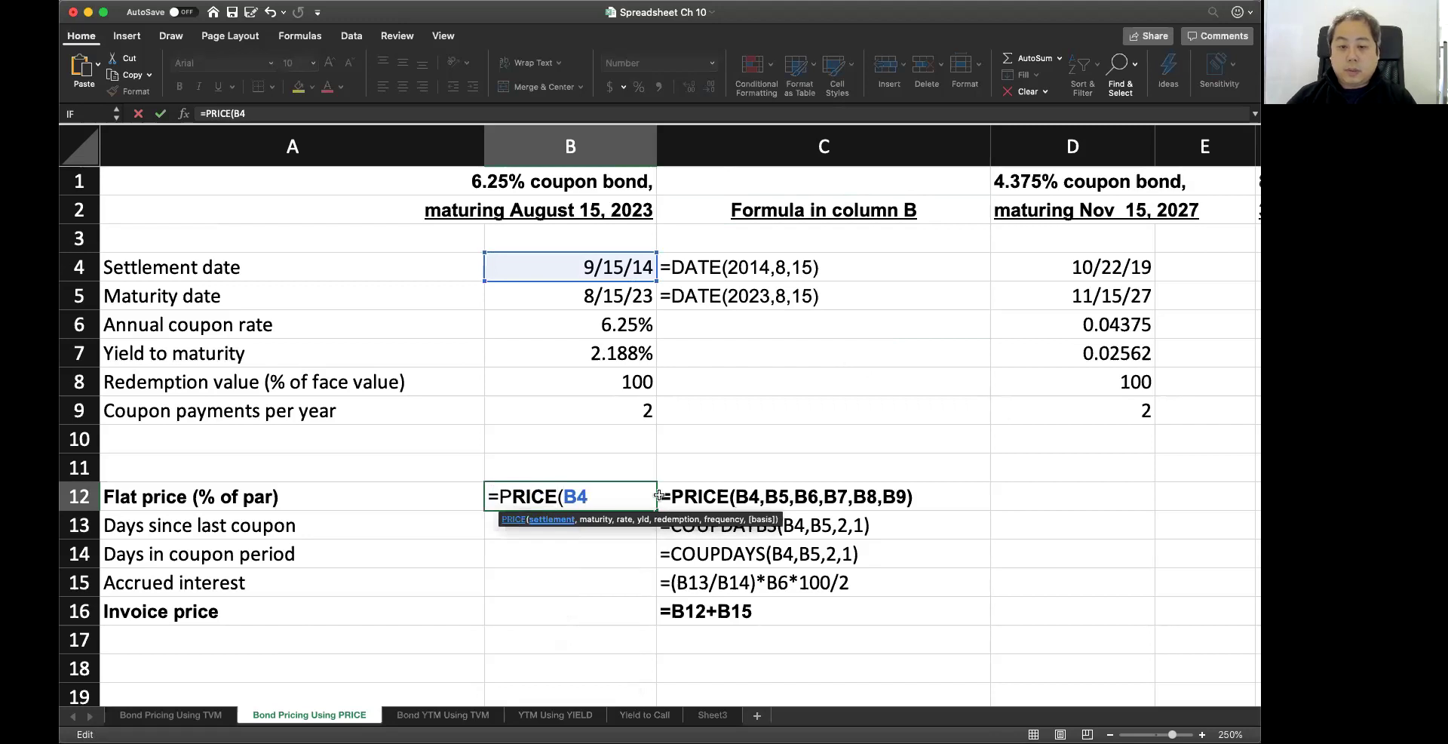
- Complete the flat price formula in B12 as =PRICE(B4,B5,B6,B7,B8,B9) and enter it
text(,)
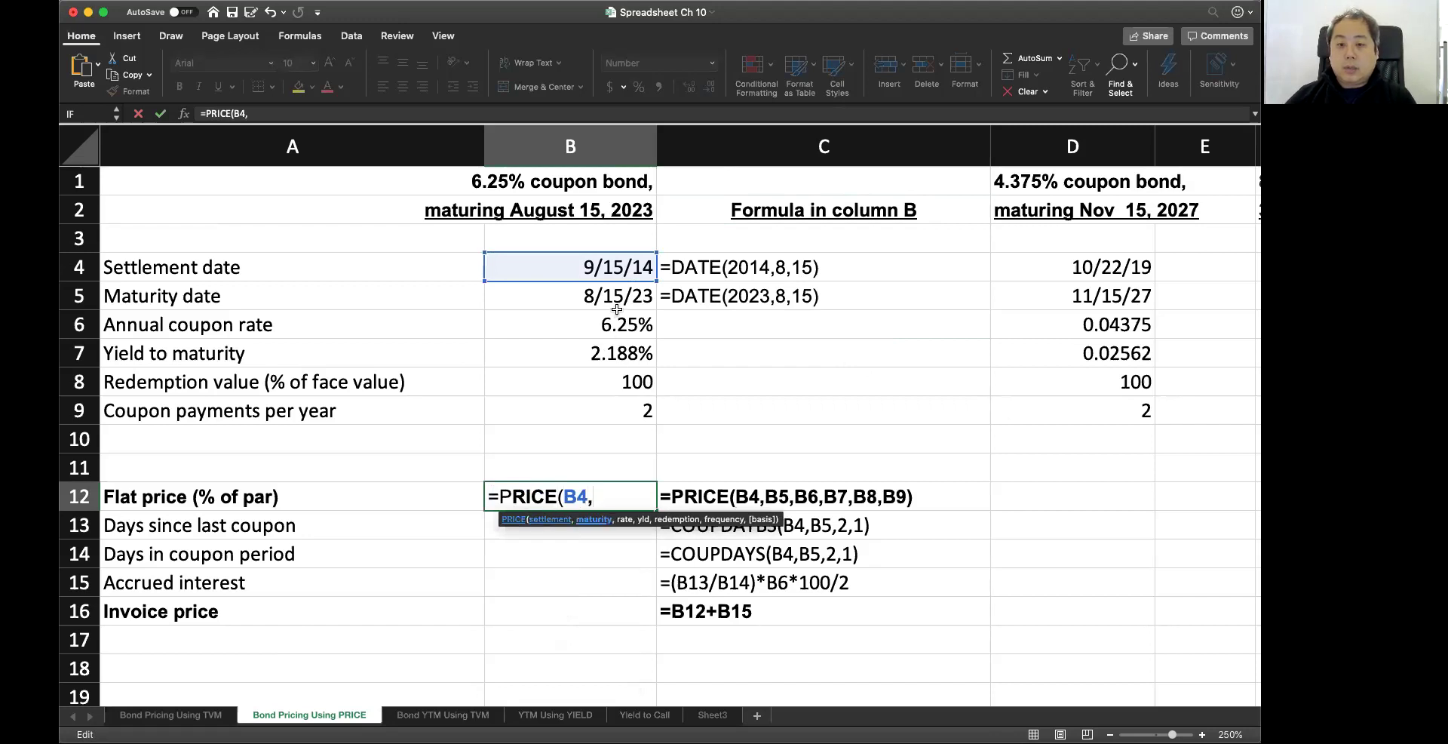
click(617, 305)
text(,)
click(613, 326)
text(,)
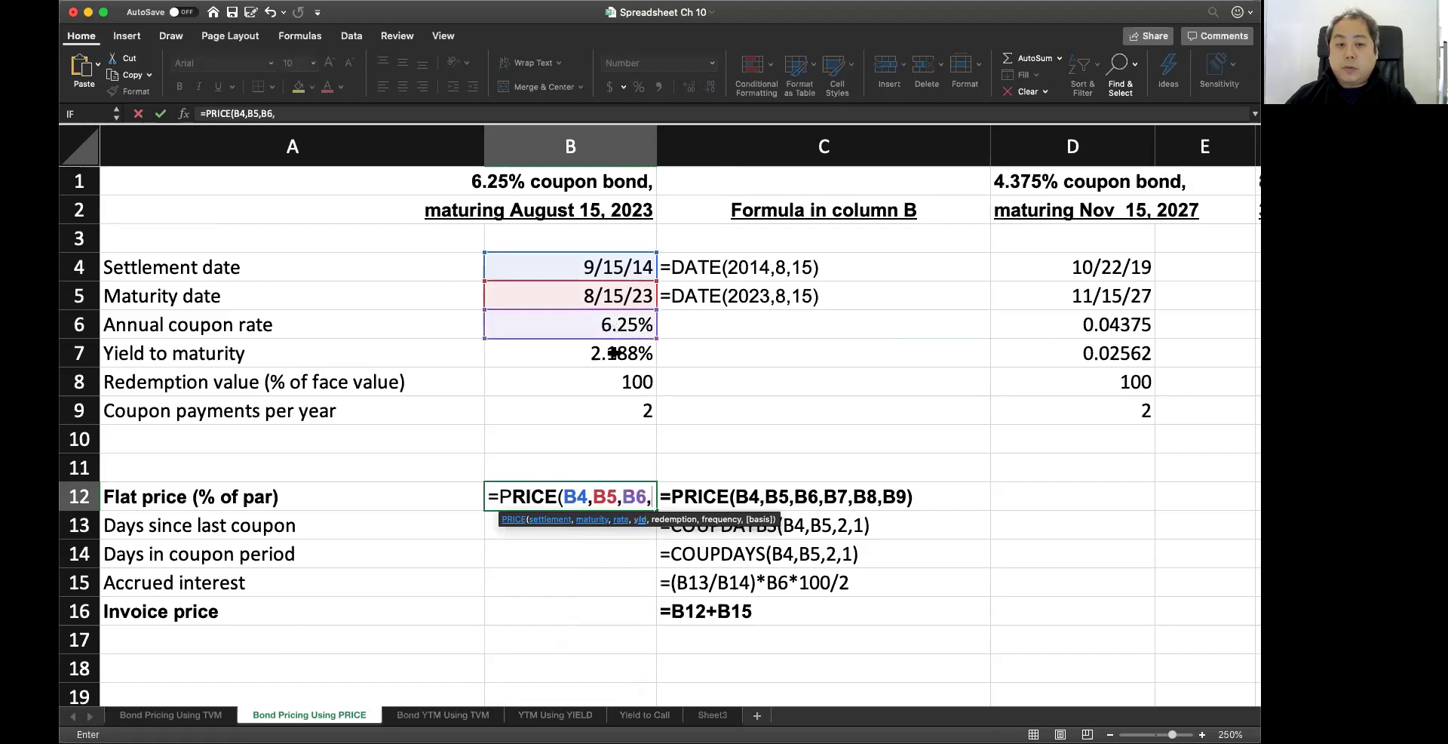
click(613, 352)
text(,)
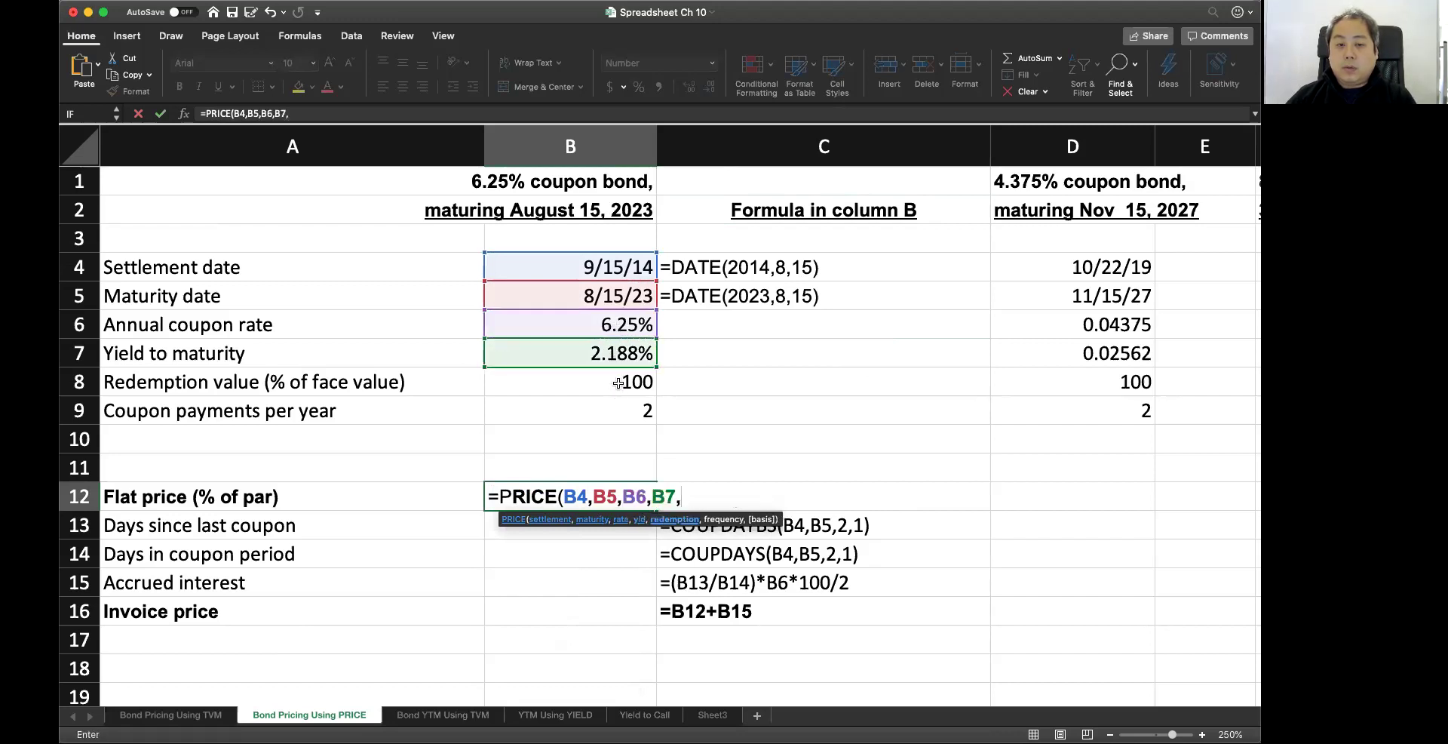
click(618, 383)
text(,)
click(620, 409)
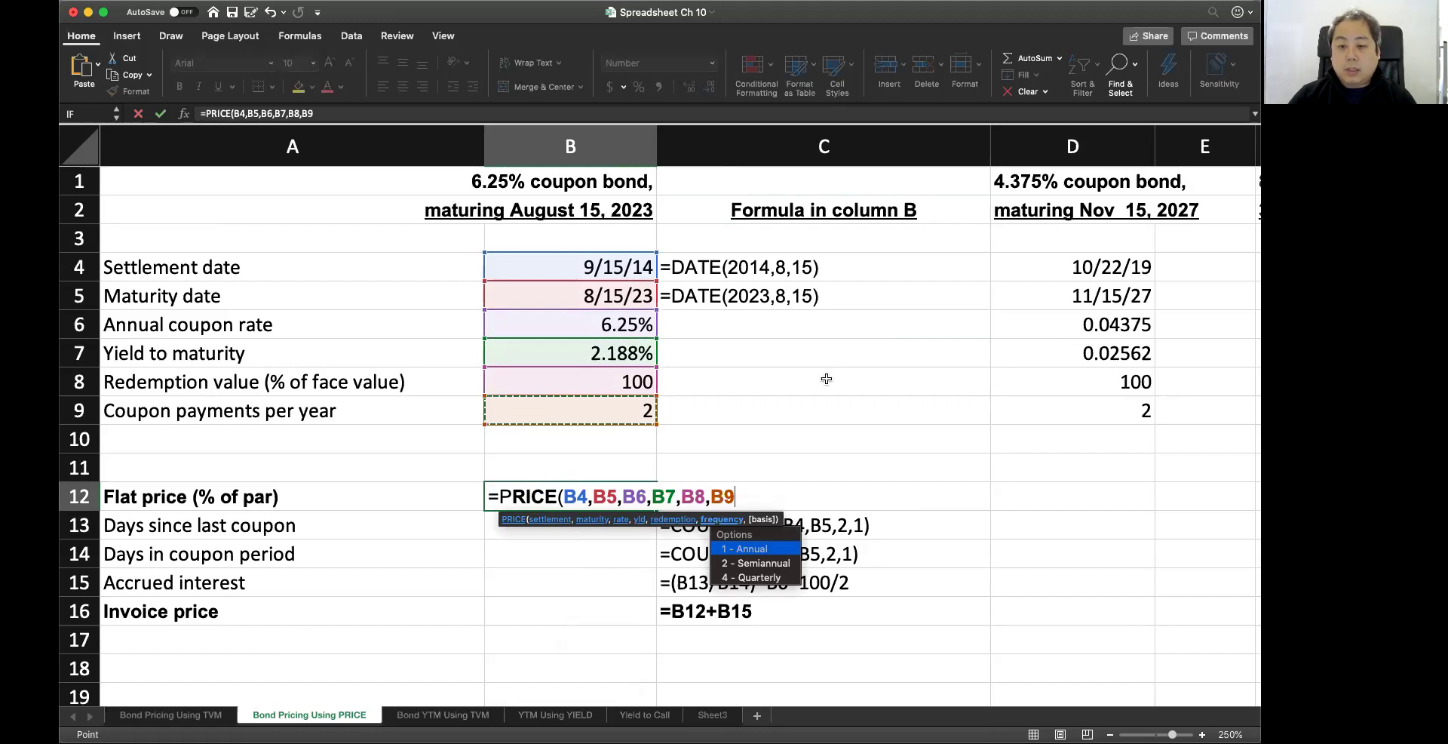
text())
key(Return)
key(Up)
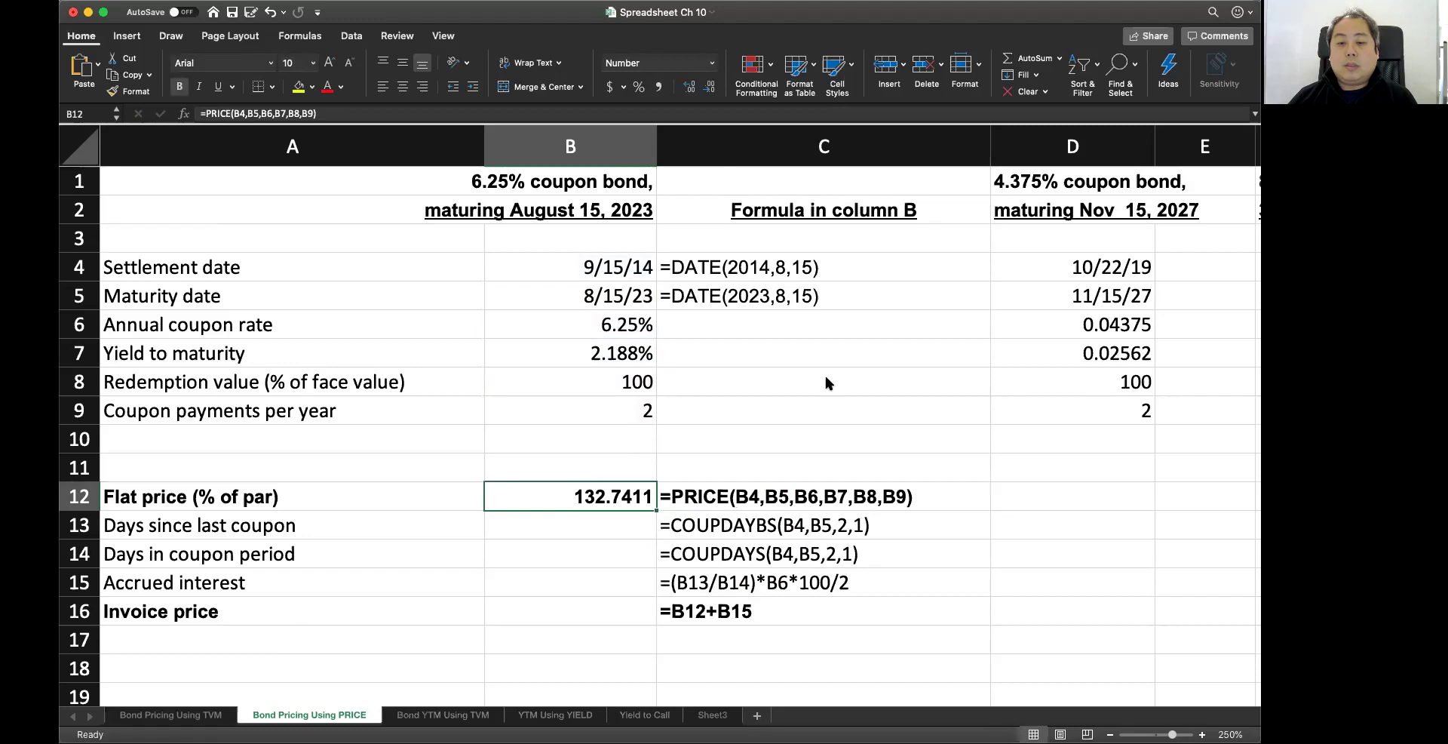
- Start a COUPDAYSBS formula in B13 for the days since the last coupon
click(600, 532)
scroll(724, 476, down, 1)
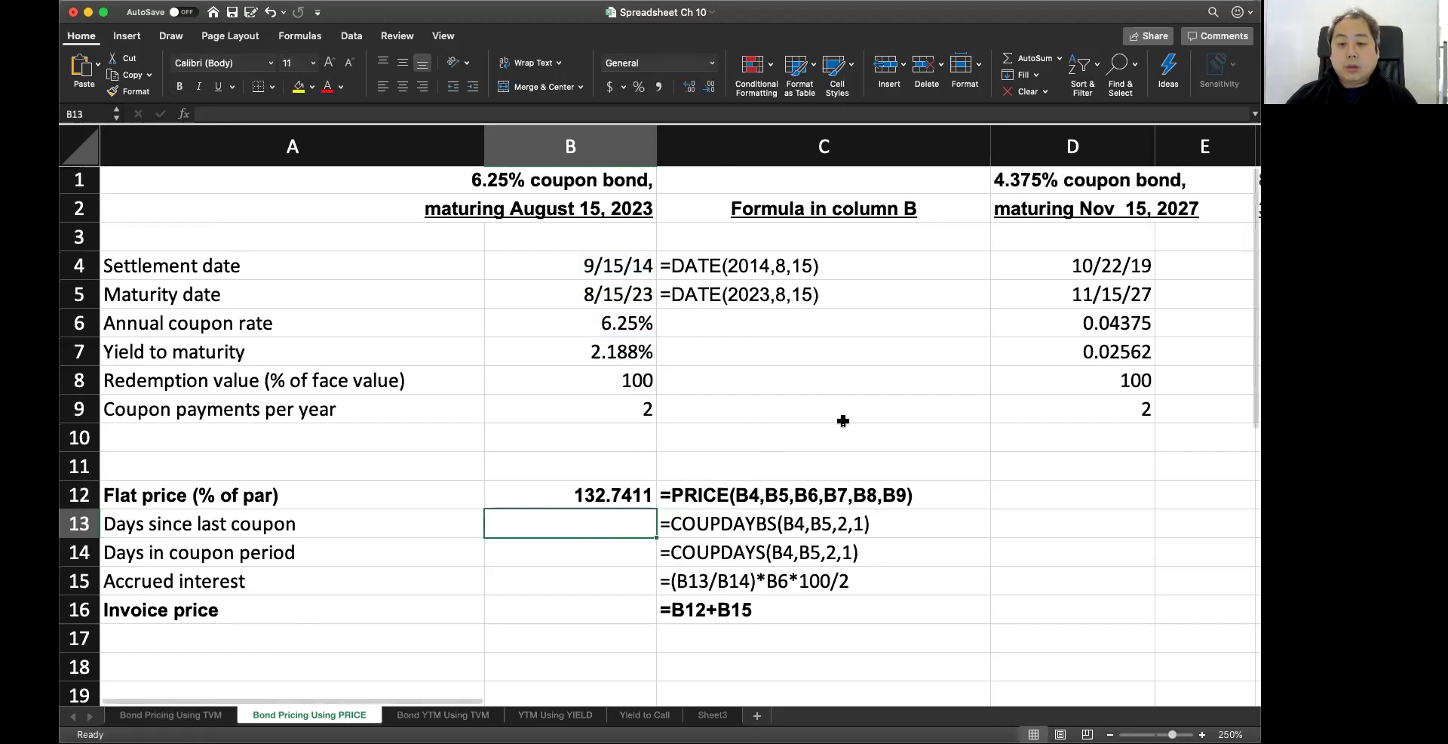
text(=)
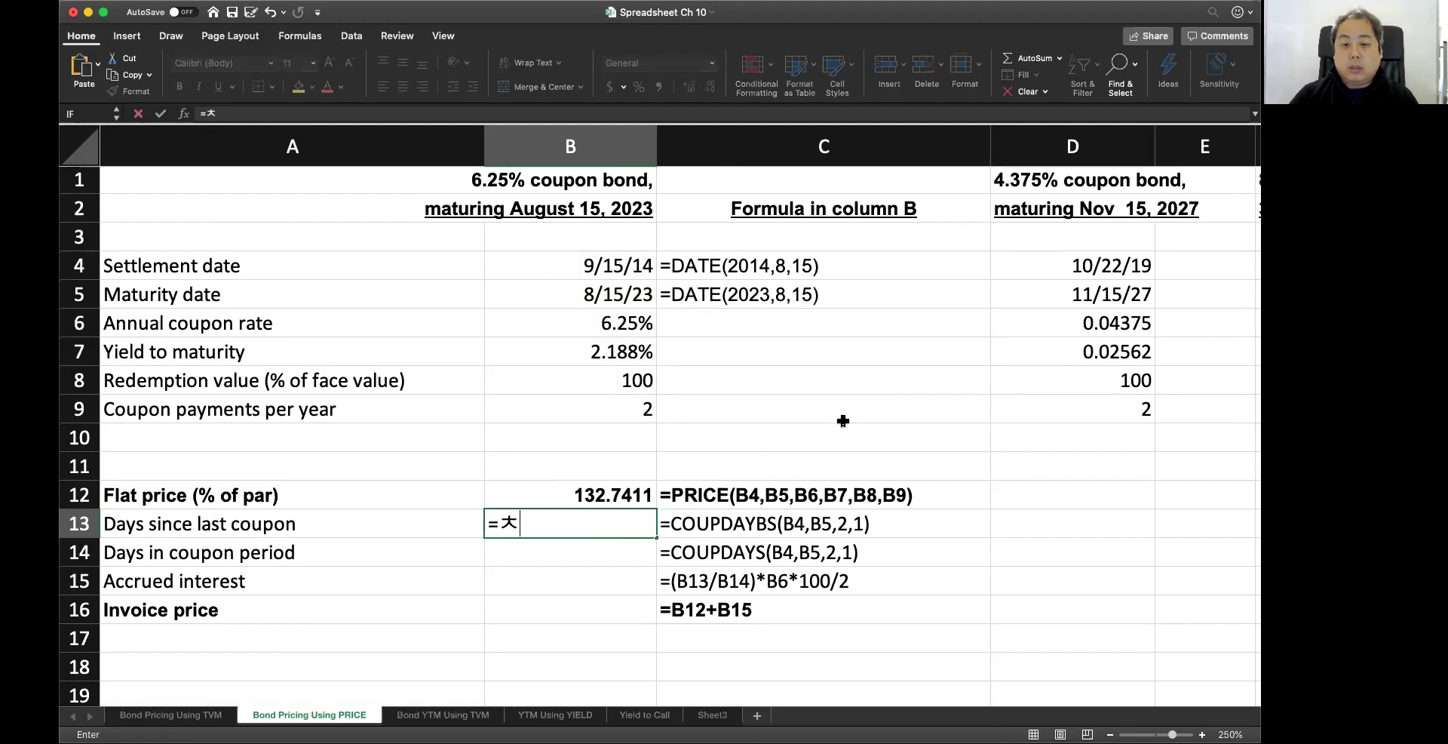
text(COUY)
key(BackSpace)
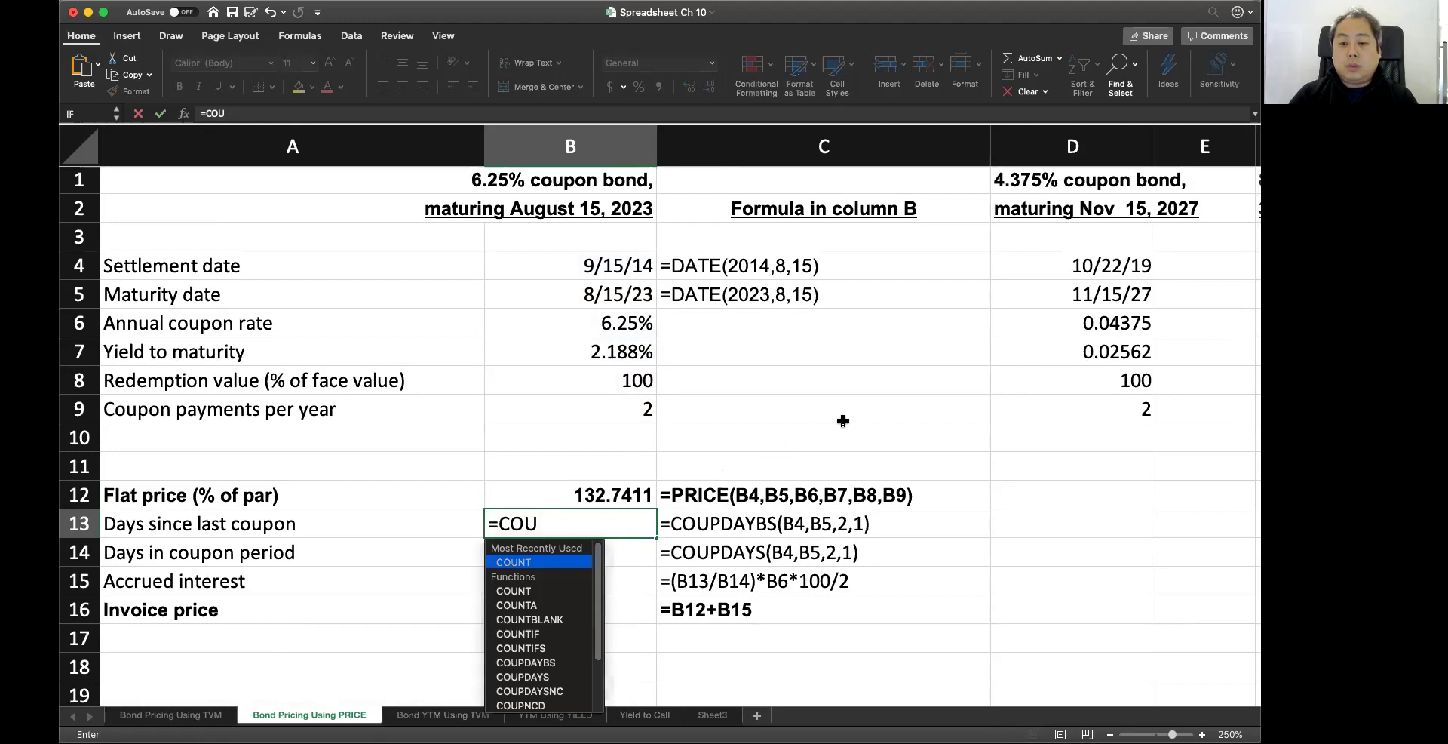
text(PDAYS)
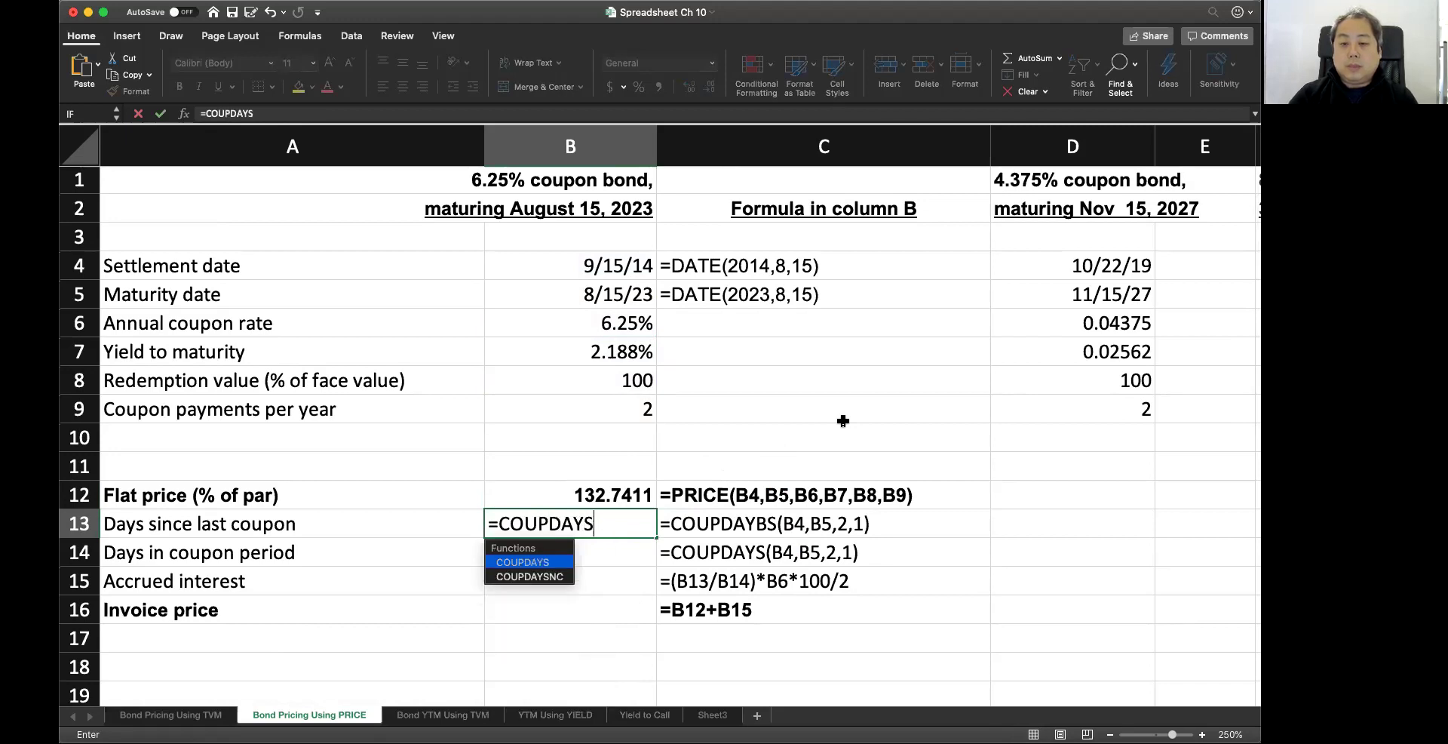
text(BS()
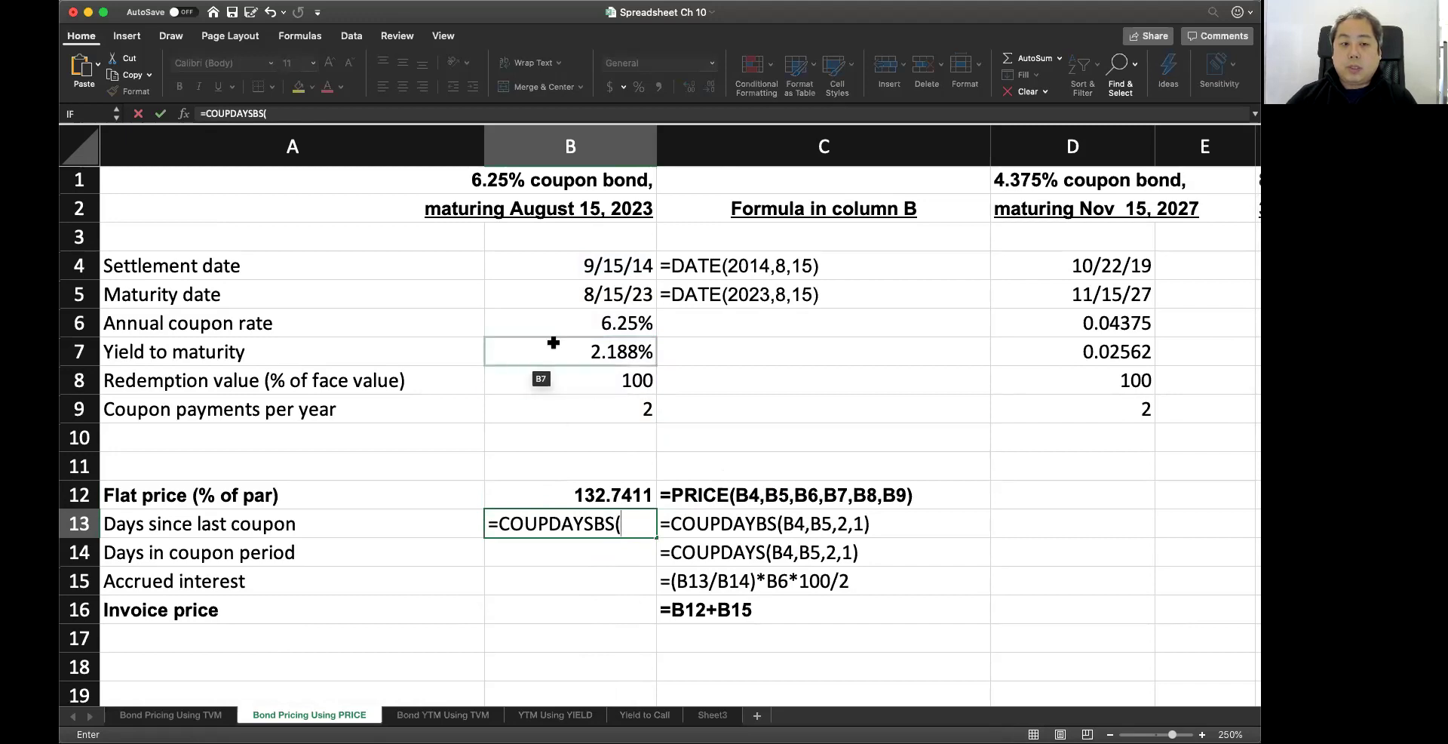
- Try to calculate the days since last coupon in B13 with the arguments B4, B5, 2 and 1
click(589, 267)
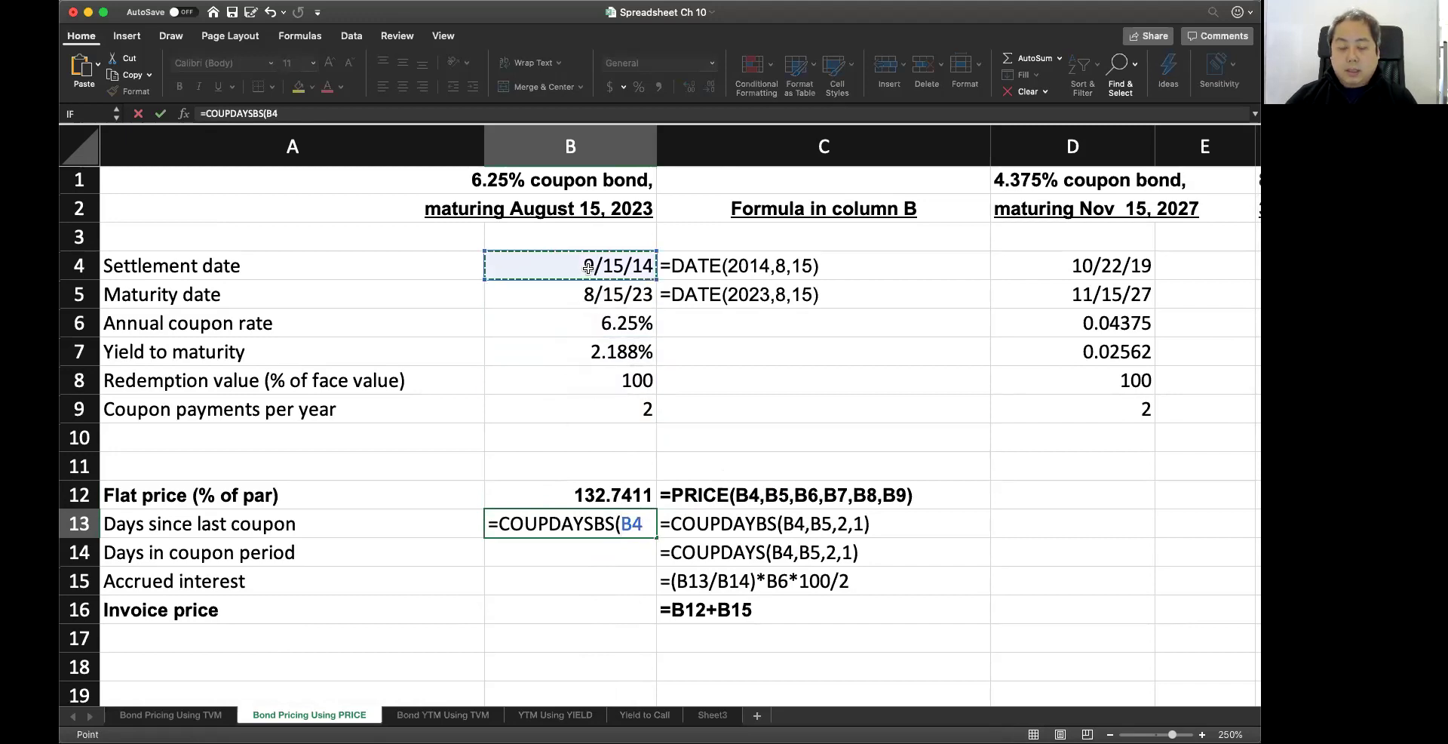
text(,)
click(588, 297)
text(,)
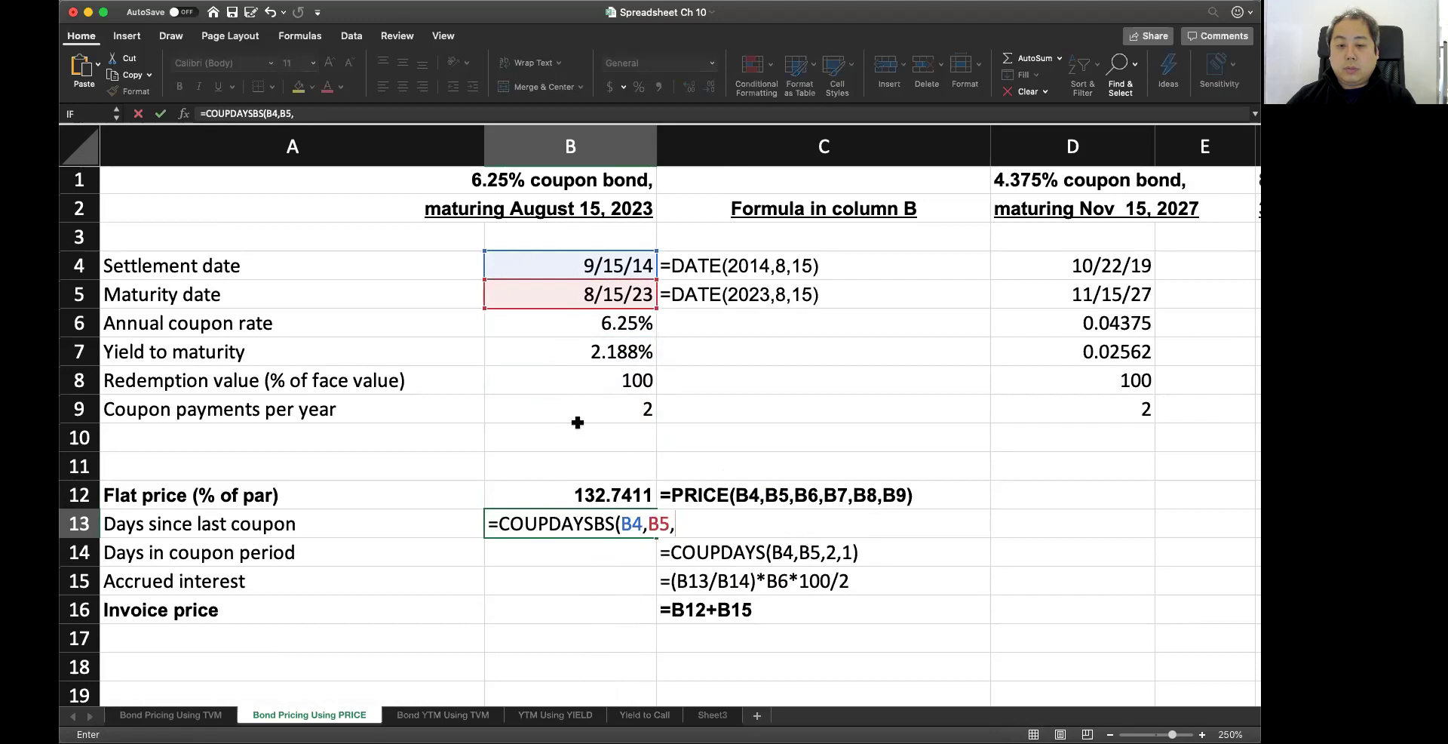
double_click(567, 524)
click(535, 525)
click(689, 526)
text(2,1))
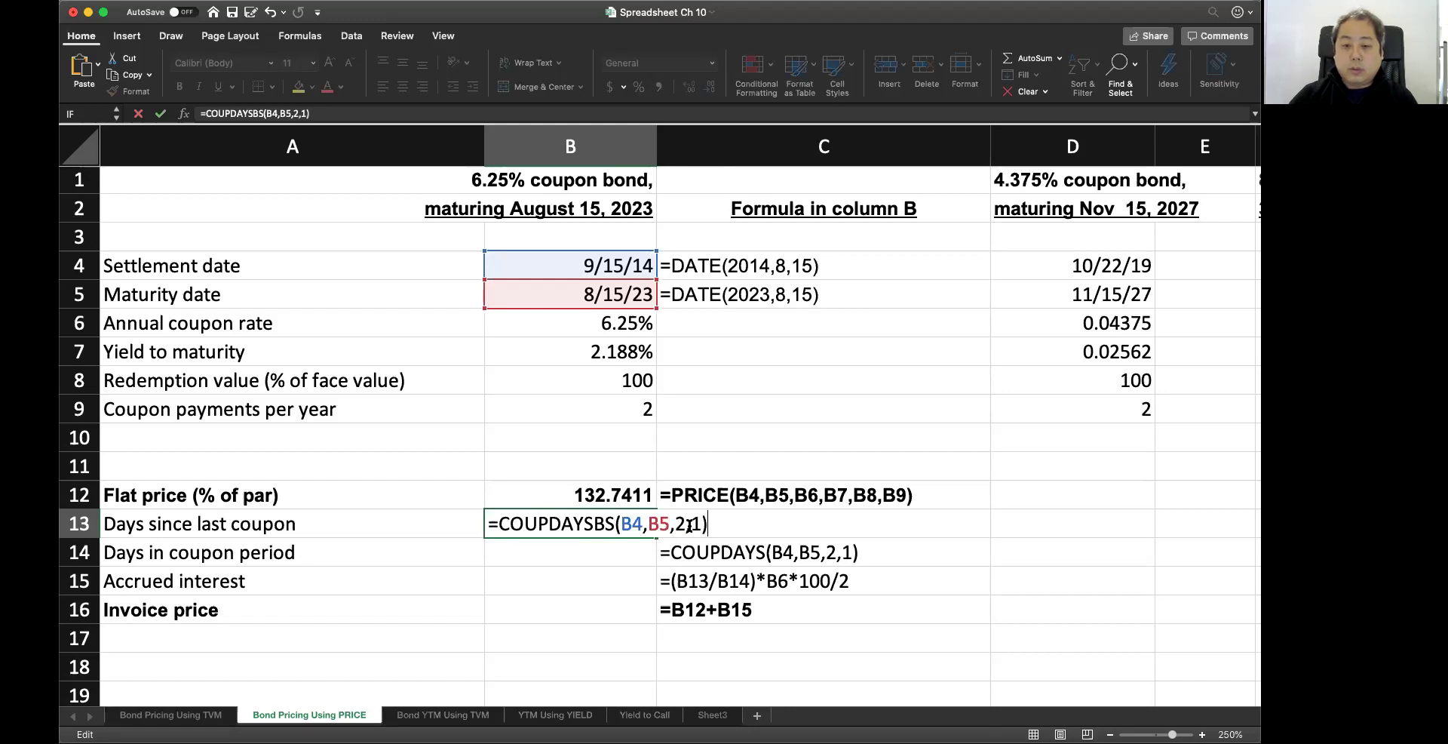
key(Return)
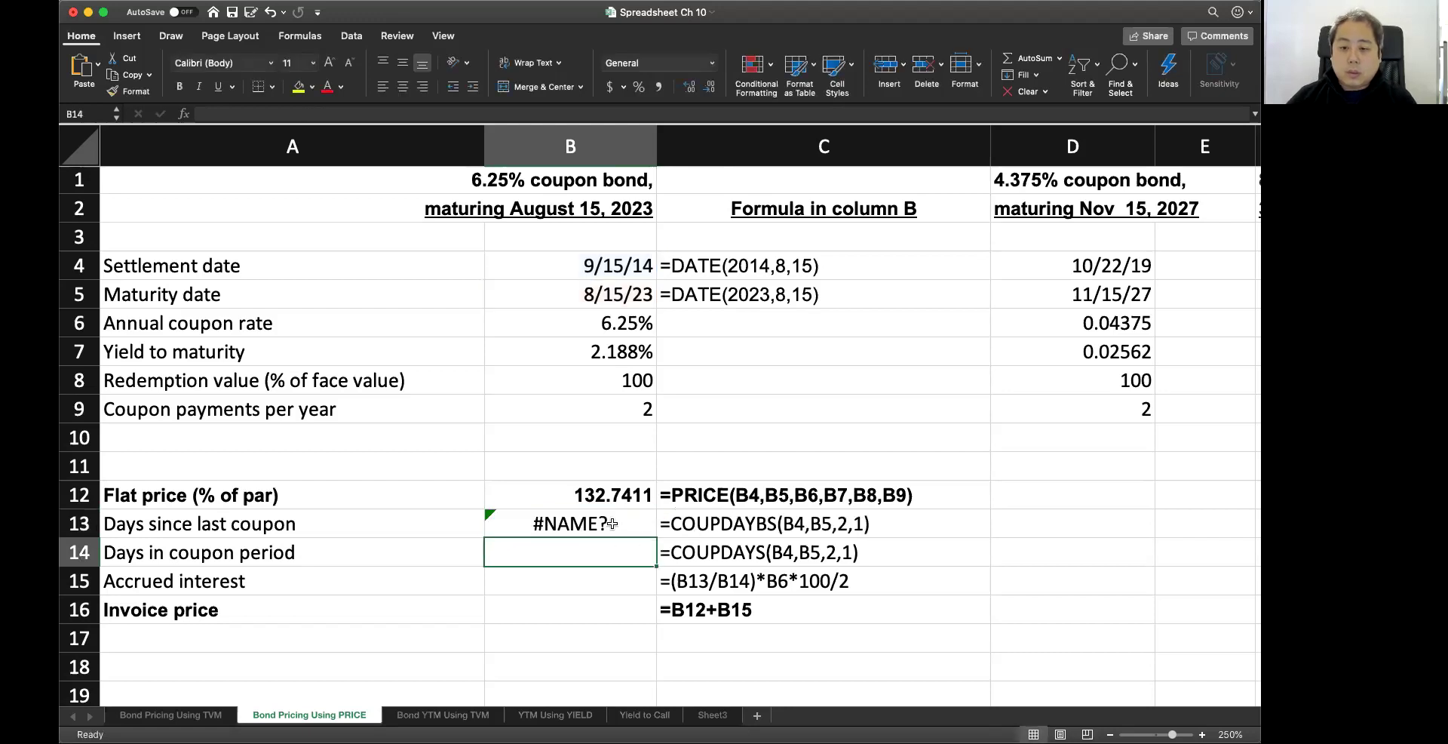
- Replace the formula in B13 with the one written in C13, =COUPDAYBS(B4,B5,2,1)
click(612, 524)
double_click(613, 524)
double_click(581, 589)
key(Escape)
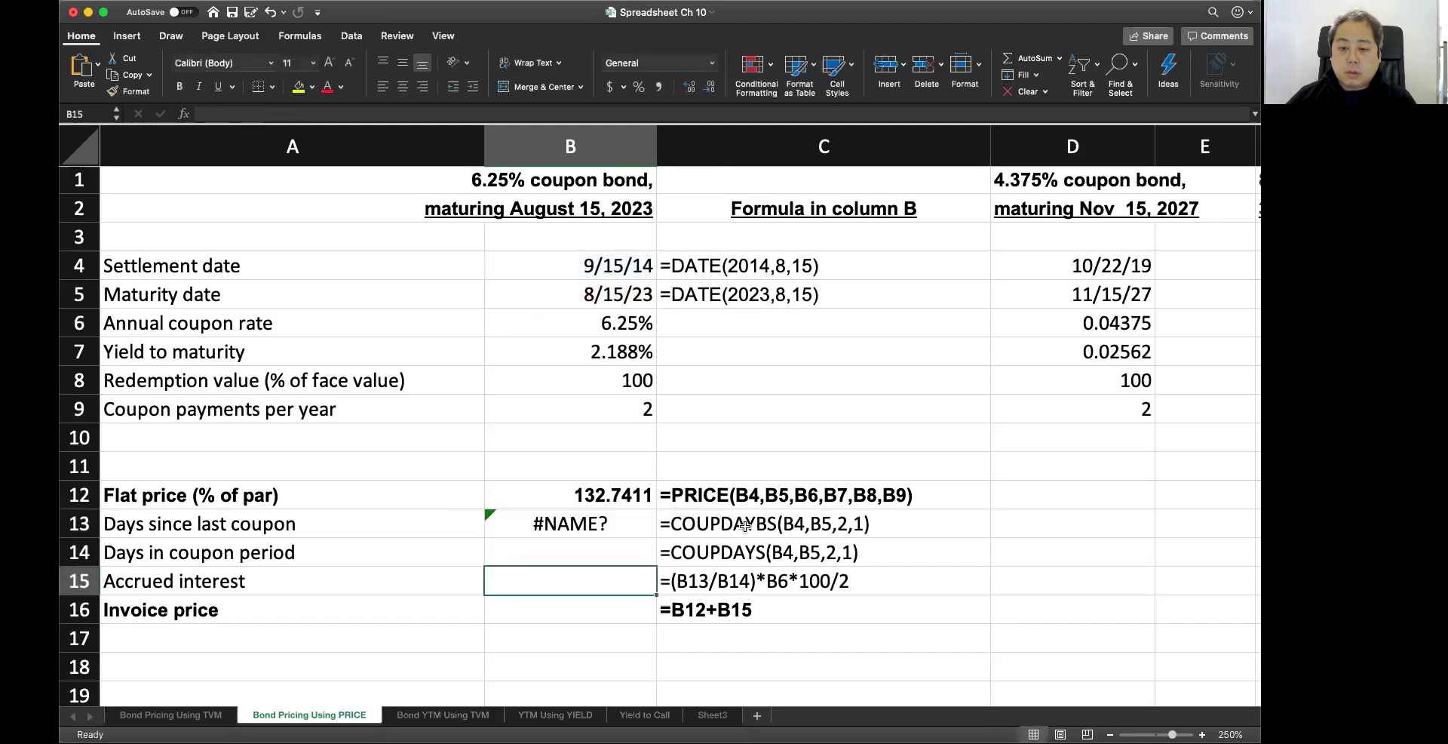
click(743, 522)
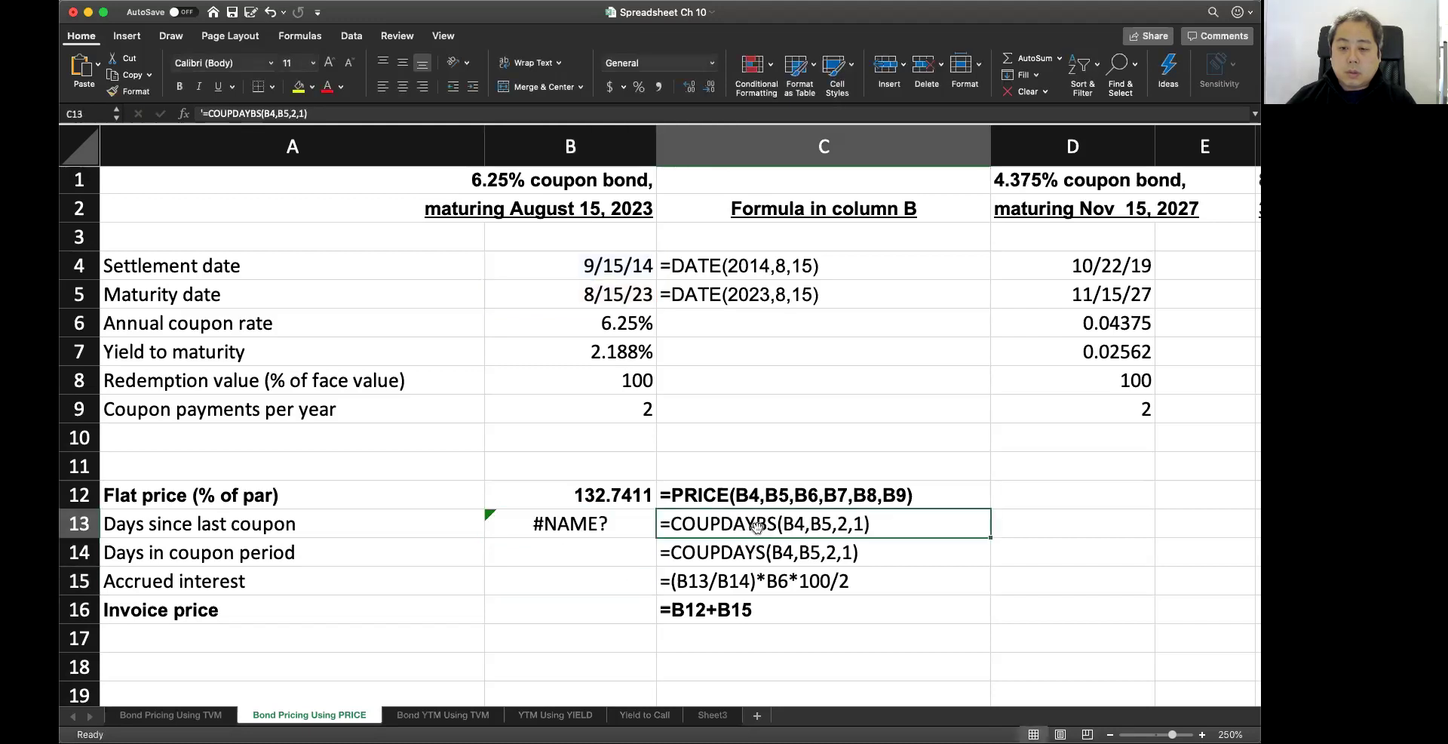
double_click(759, 523)
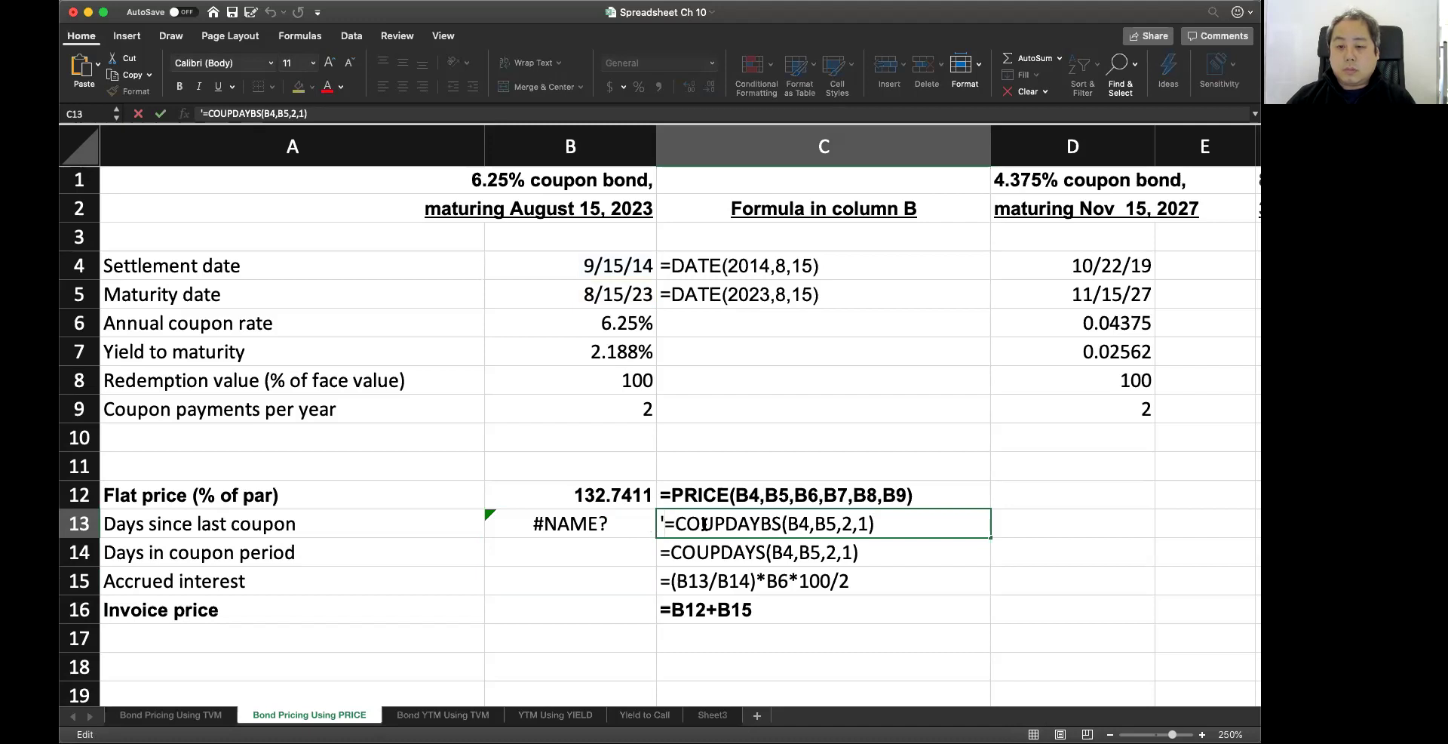
drag(665, 524, 929, 522)
click(531, 522)
double_click(525, 523)
drag(488, 524, 650, 524)
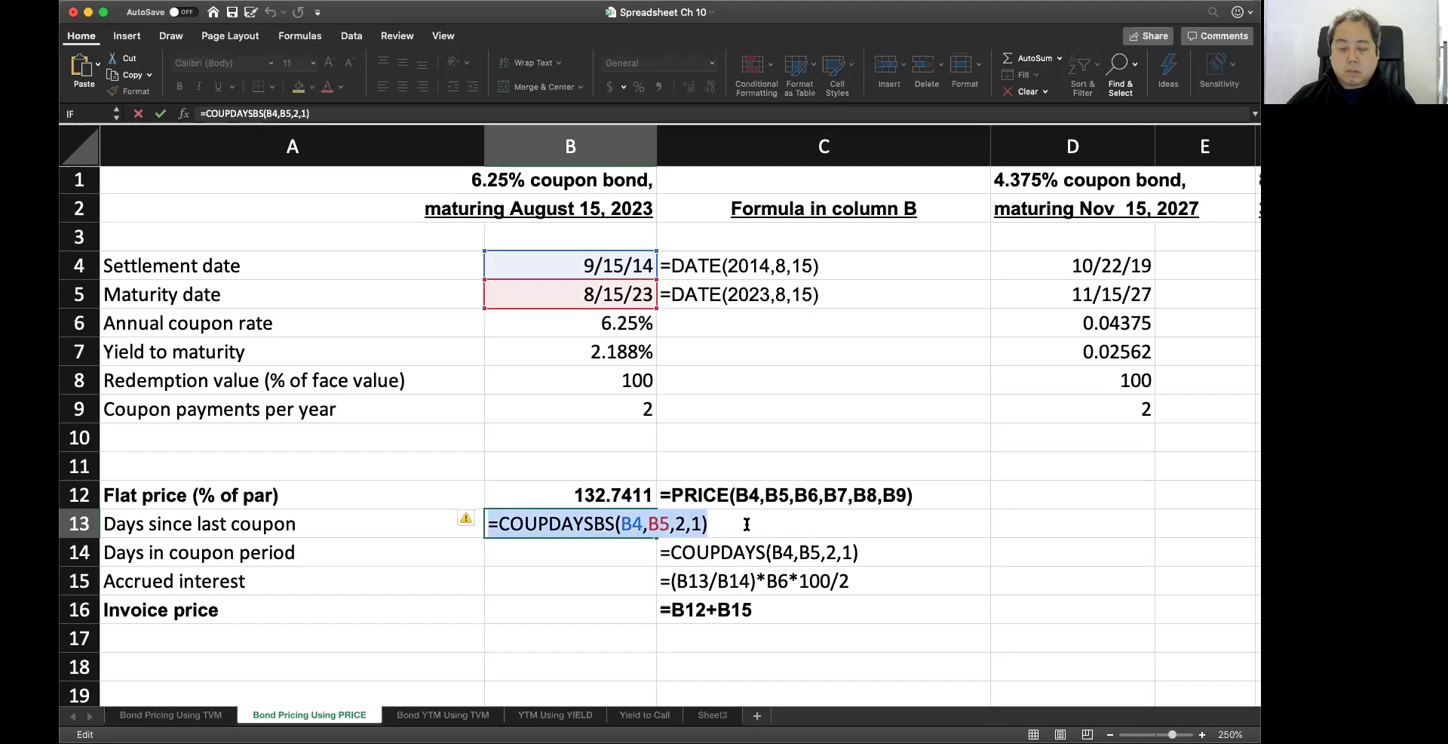
key(Return)
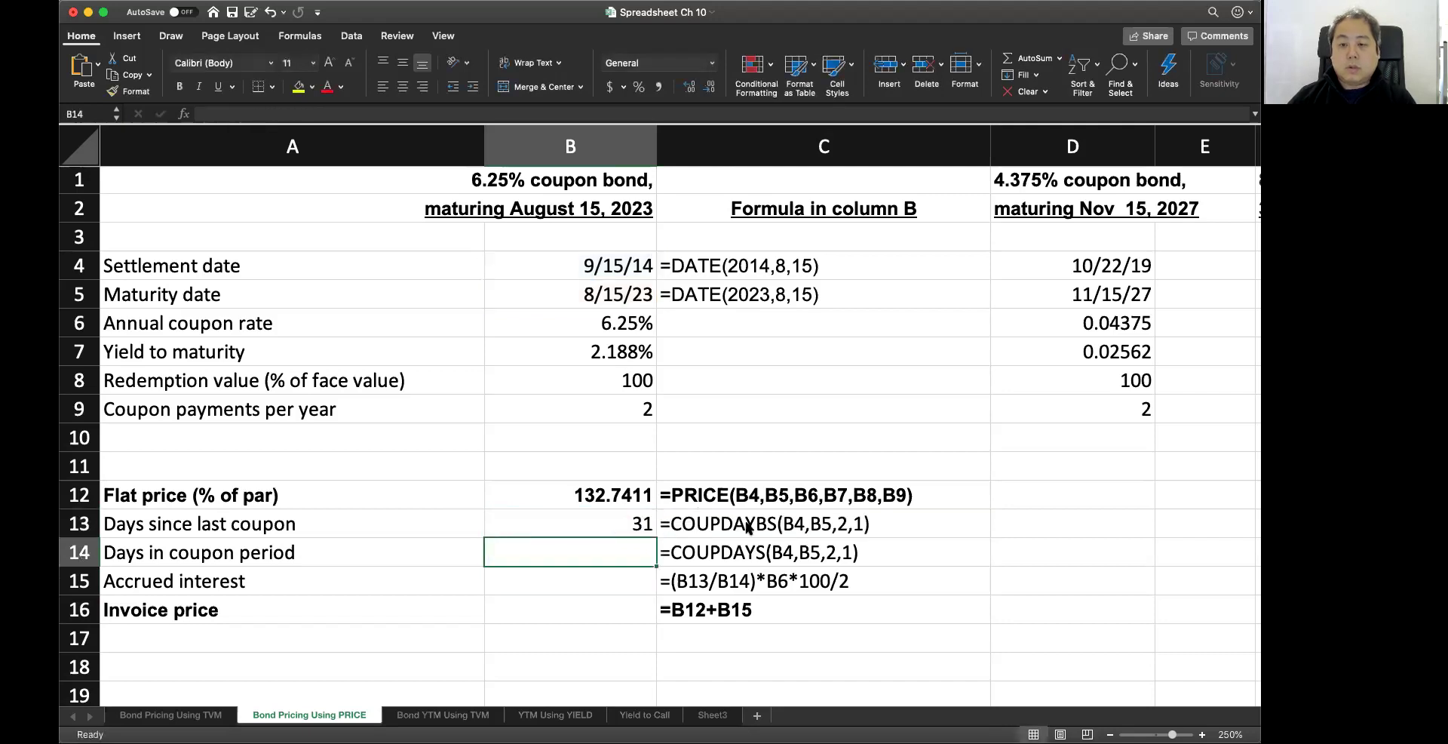
- Replace the frequency value 2 in the B13 COUPDAYBS formula with a reference to the coupon payments in B9
key(Up)
double_click(611, 524)
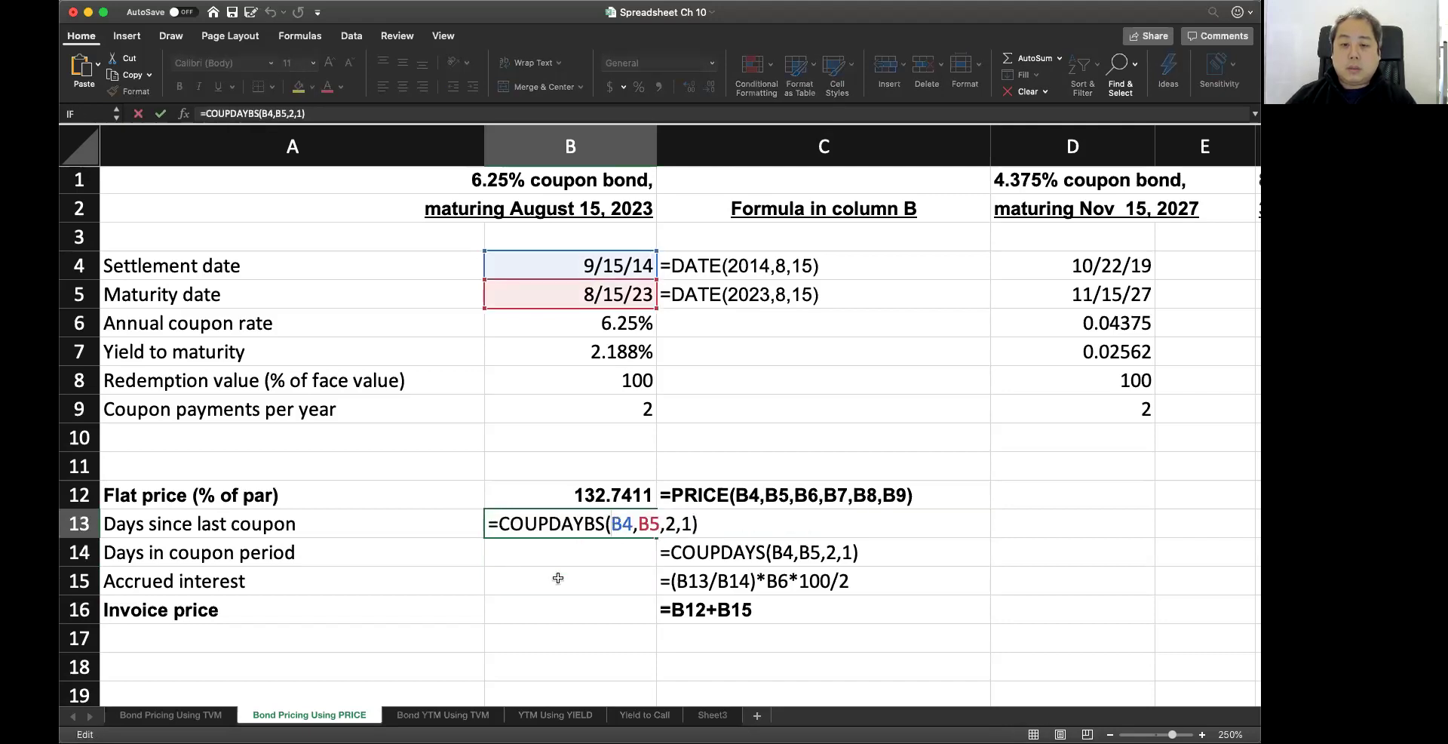
click(601, 523)
key(Right)
key(Right)
key(Right)
key(Right)
key(Right)
key(Right)
key(Right)
key(Right)
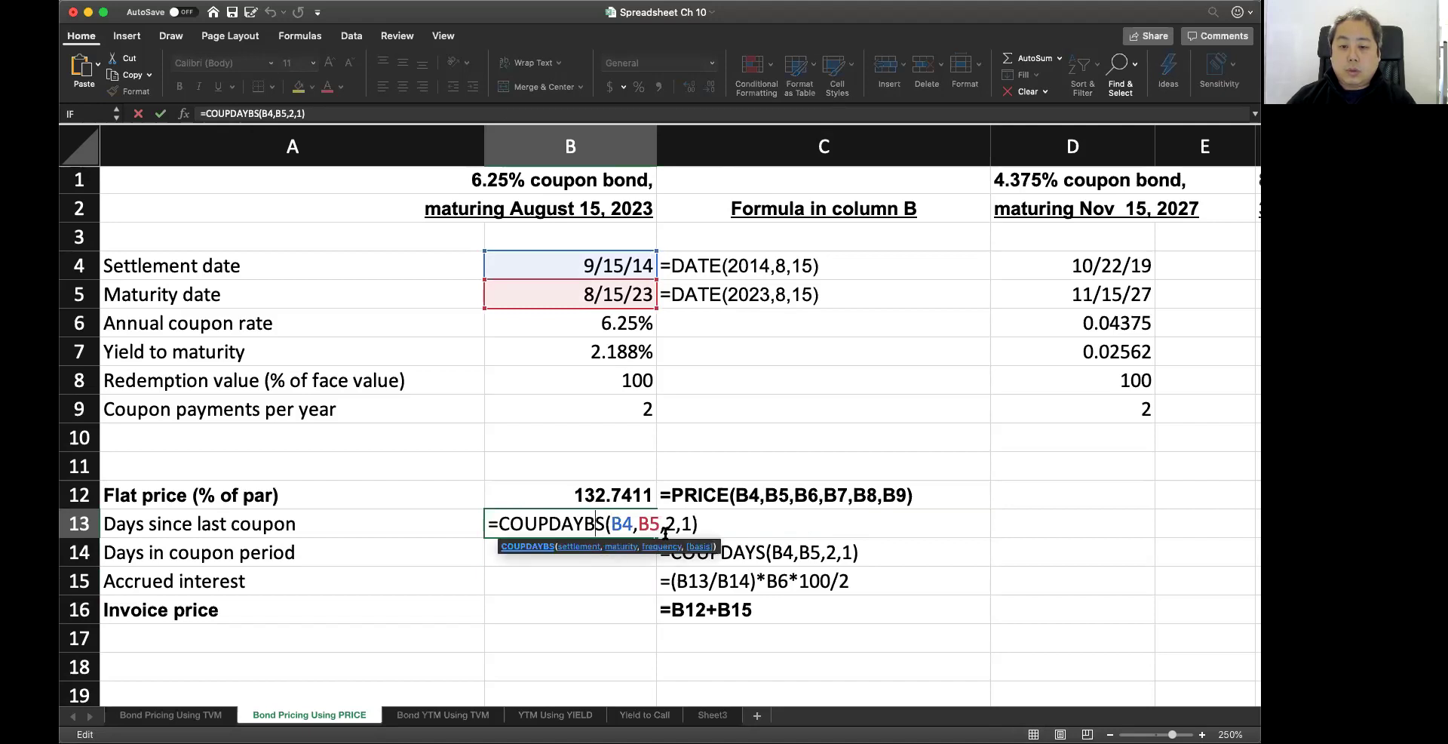
key(BackSpace)
click(634, 412)
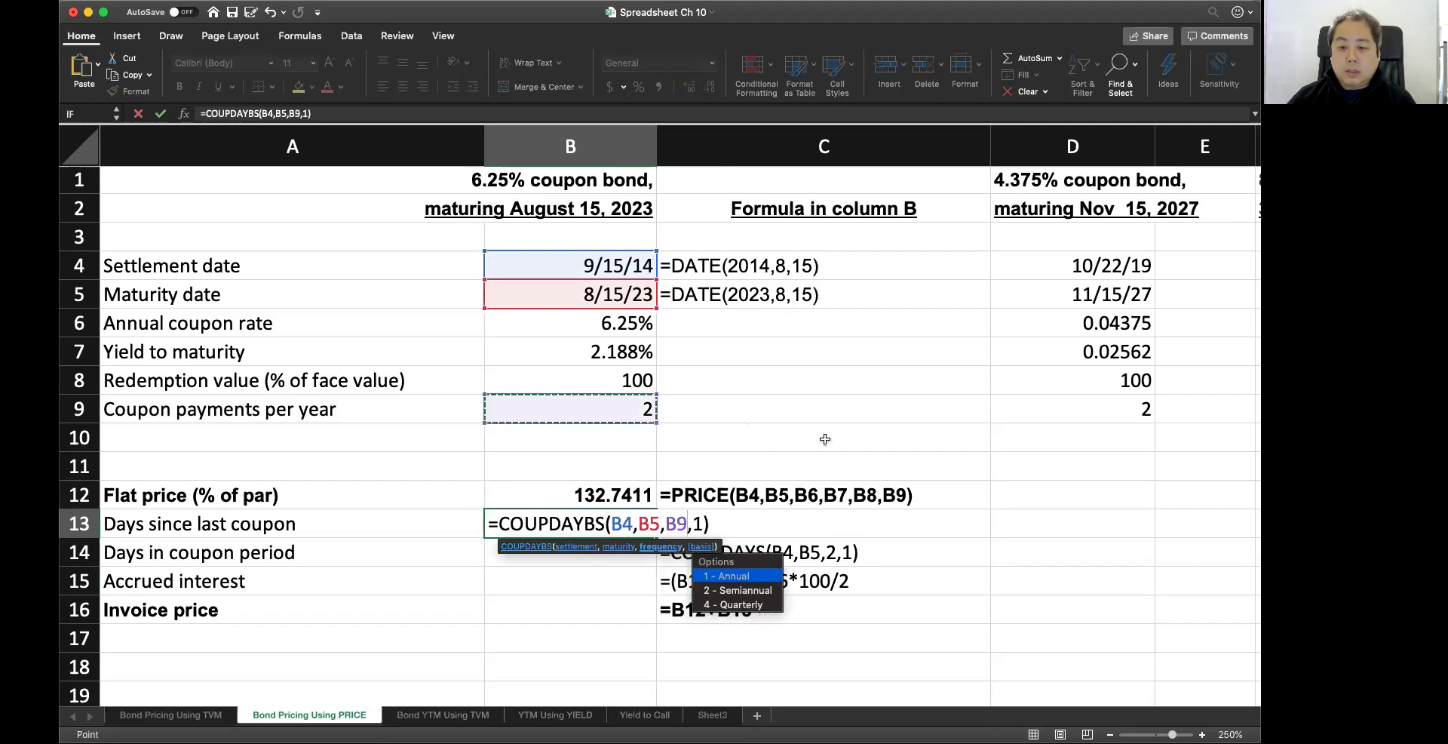
- Remove the B9 reference from the B13 formula and insert it again as the frequency argument
key(Right)
key(Right)
key(Right)
key(BackSpace)
key(BackSpace)
key(BackSpace)
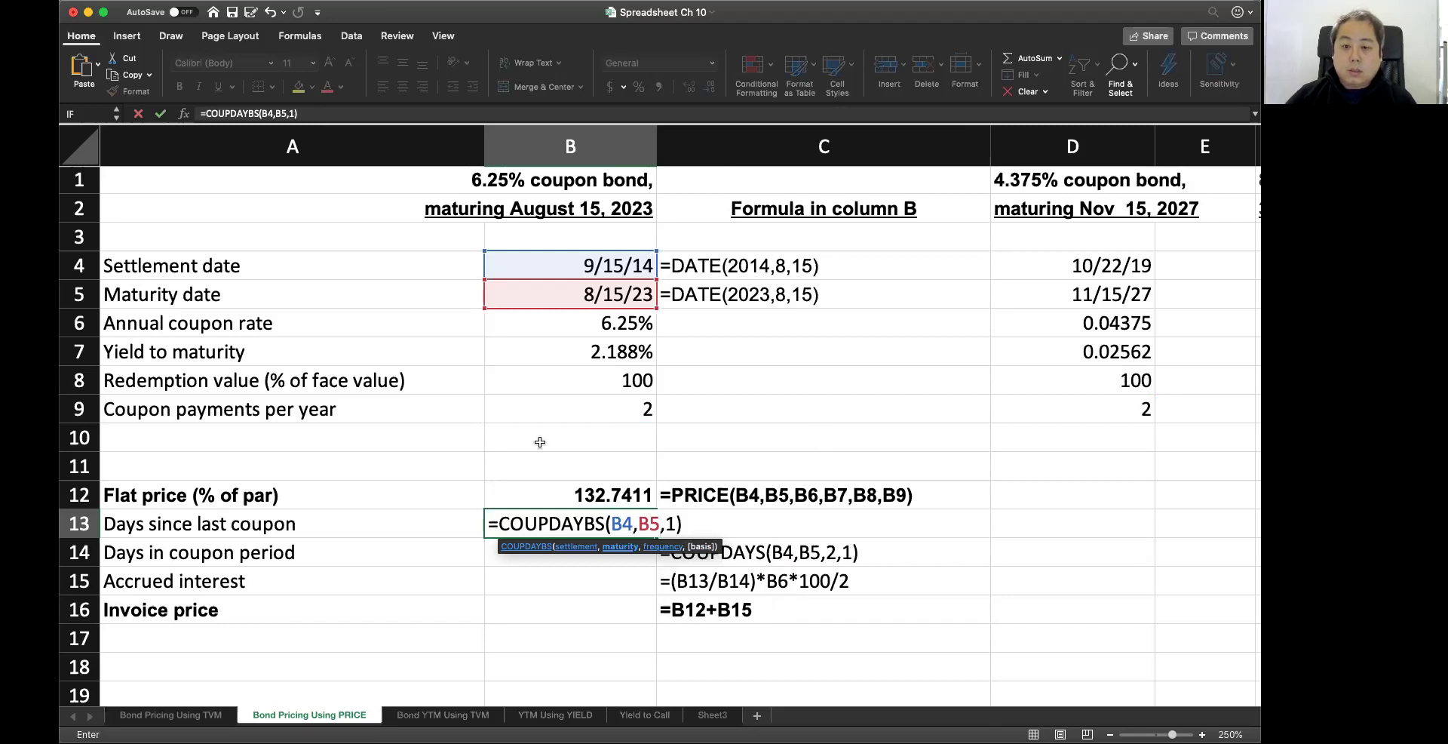
click(665, 523)
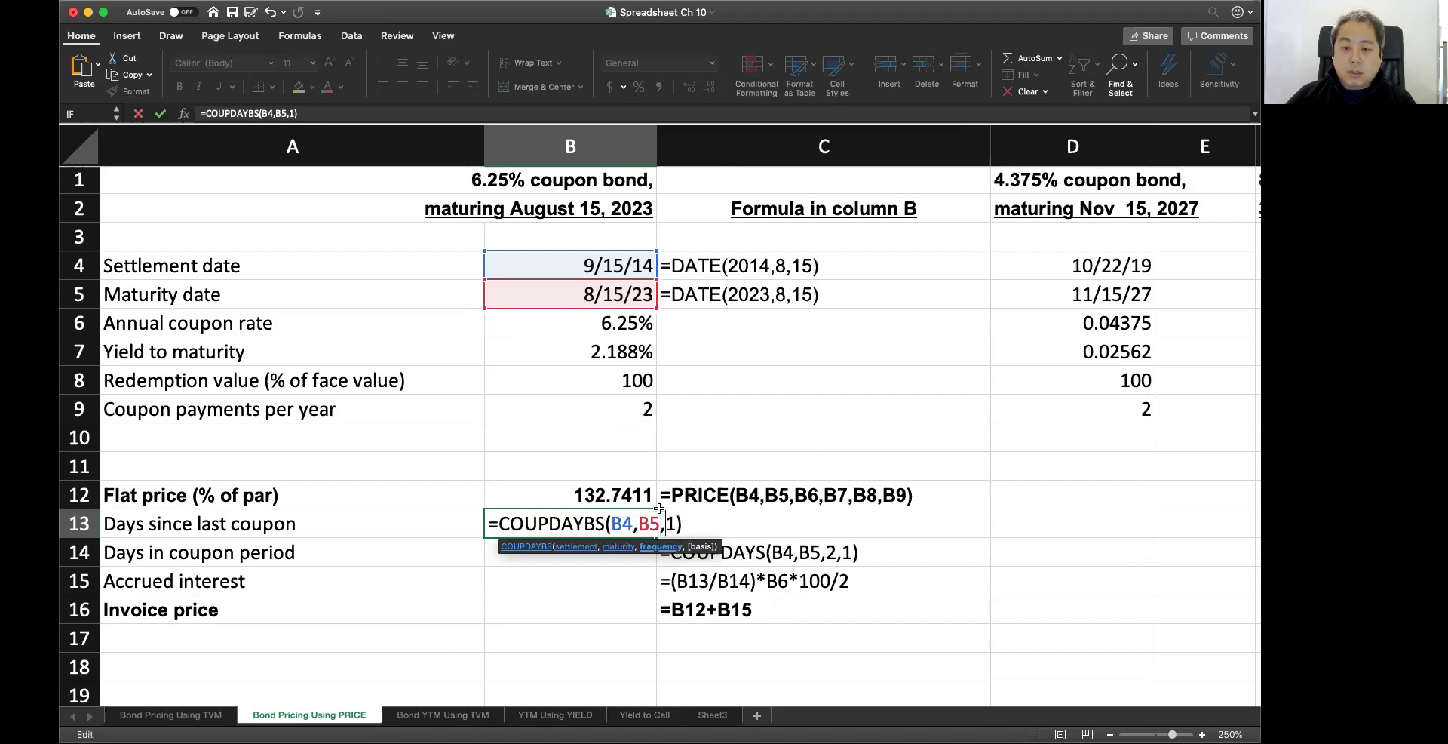
click(608, 405)
text(,)
- Review the basis options of the B13 formula, keep basis 1, and enter =COUPDAYBS(B4,B5,B9,1)
click(703, 524)
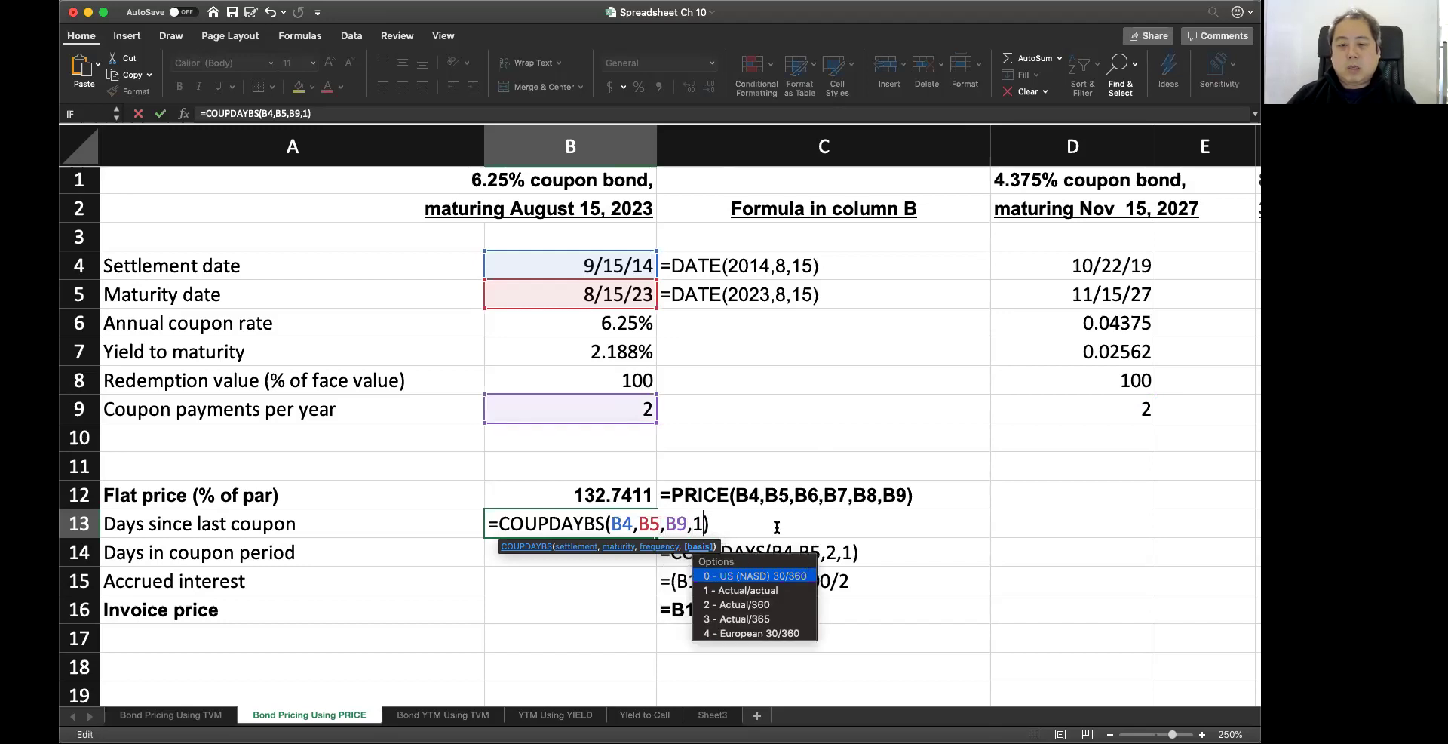
key(Escape)
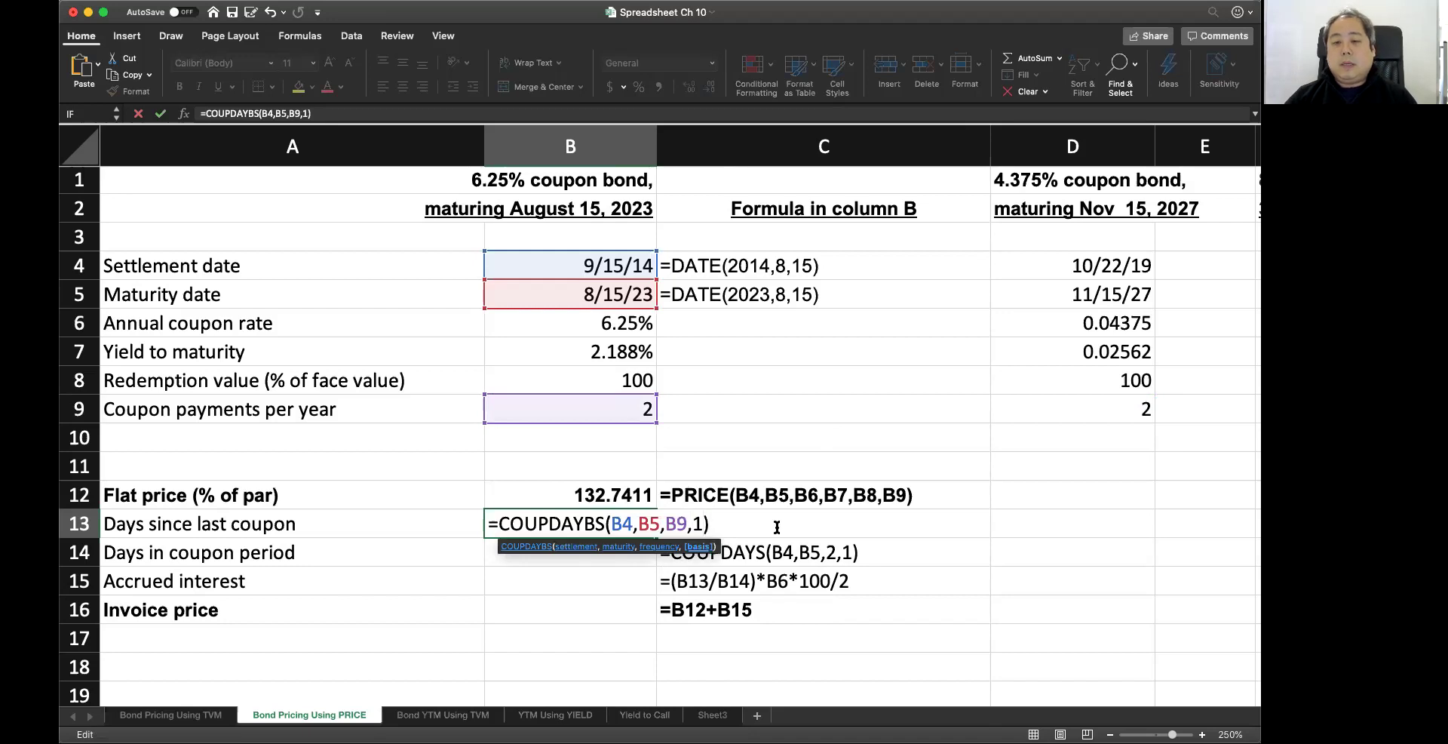
click(700, 553)
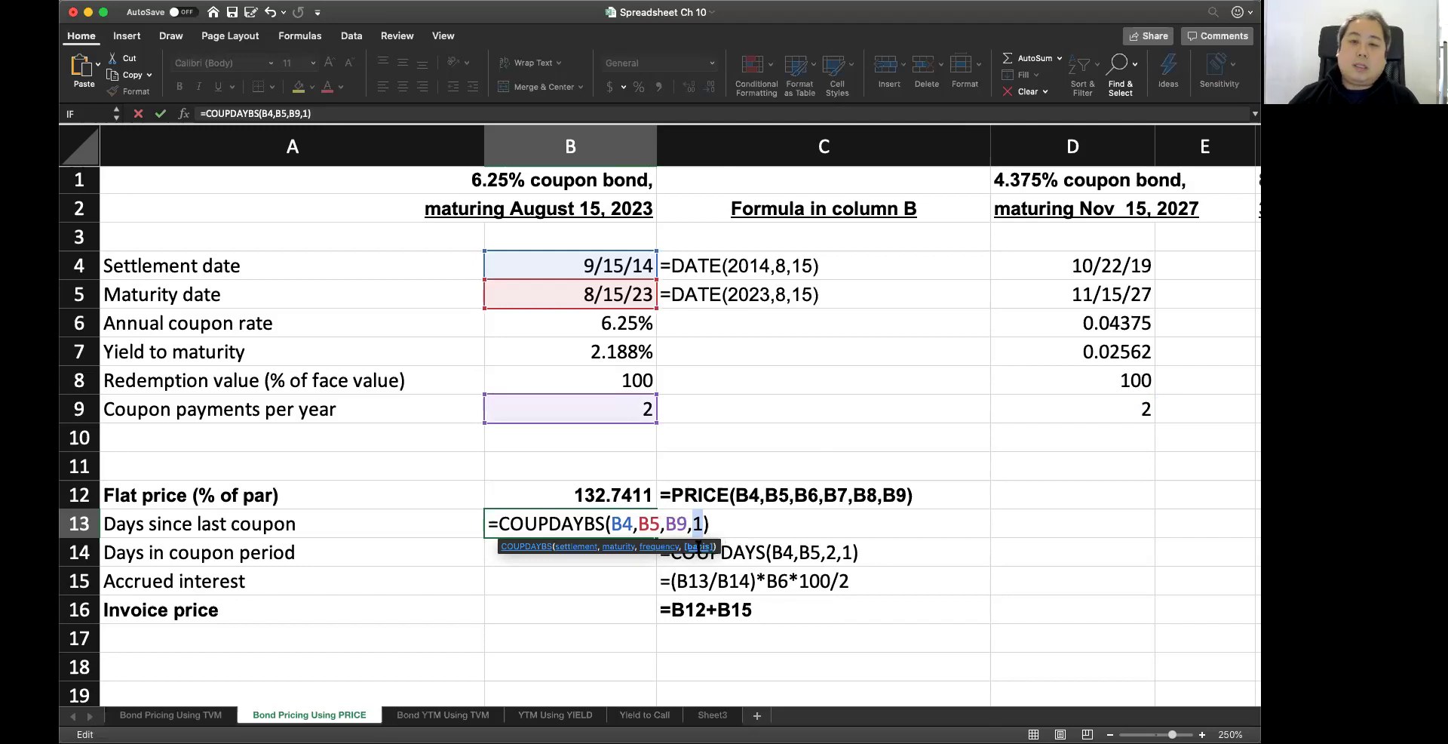
click(736, 521)
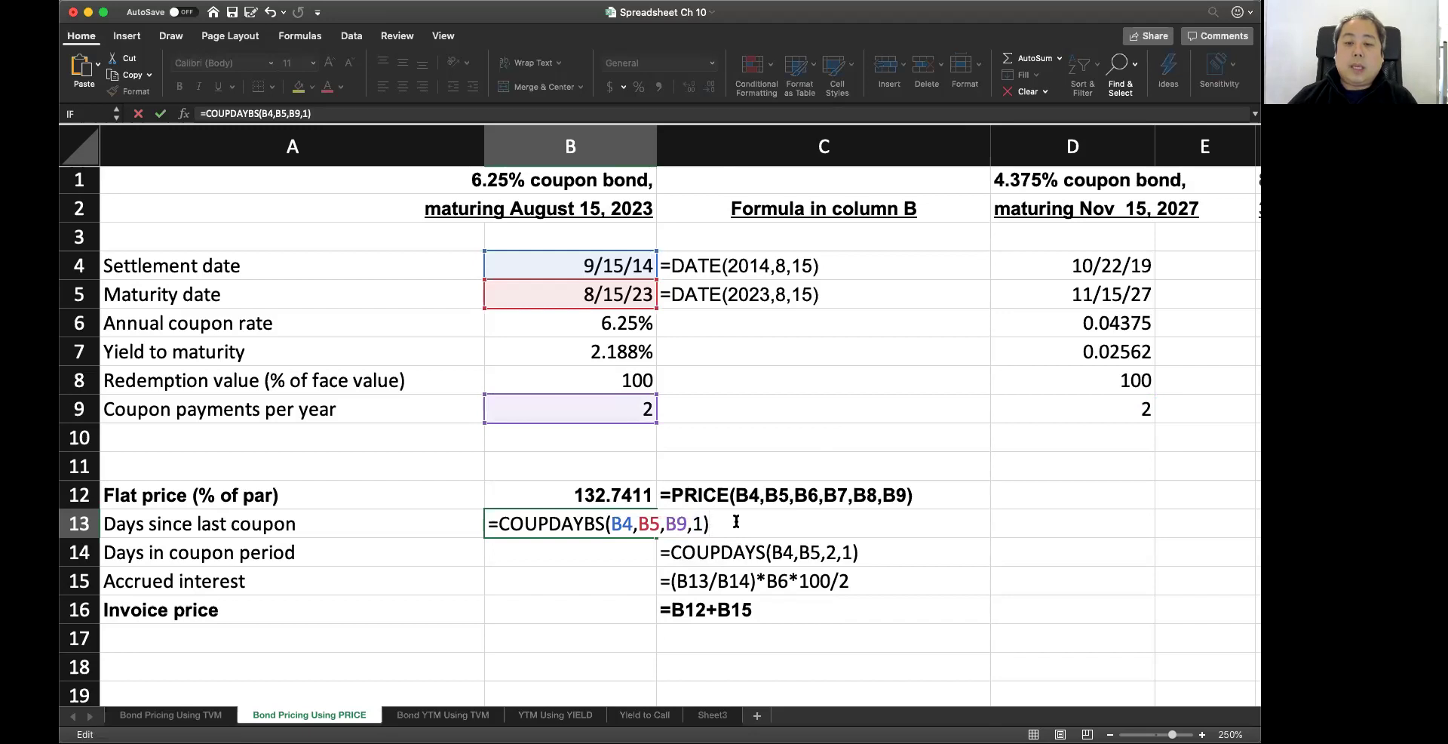
key(Return)
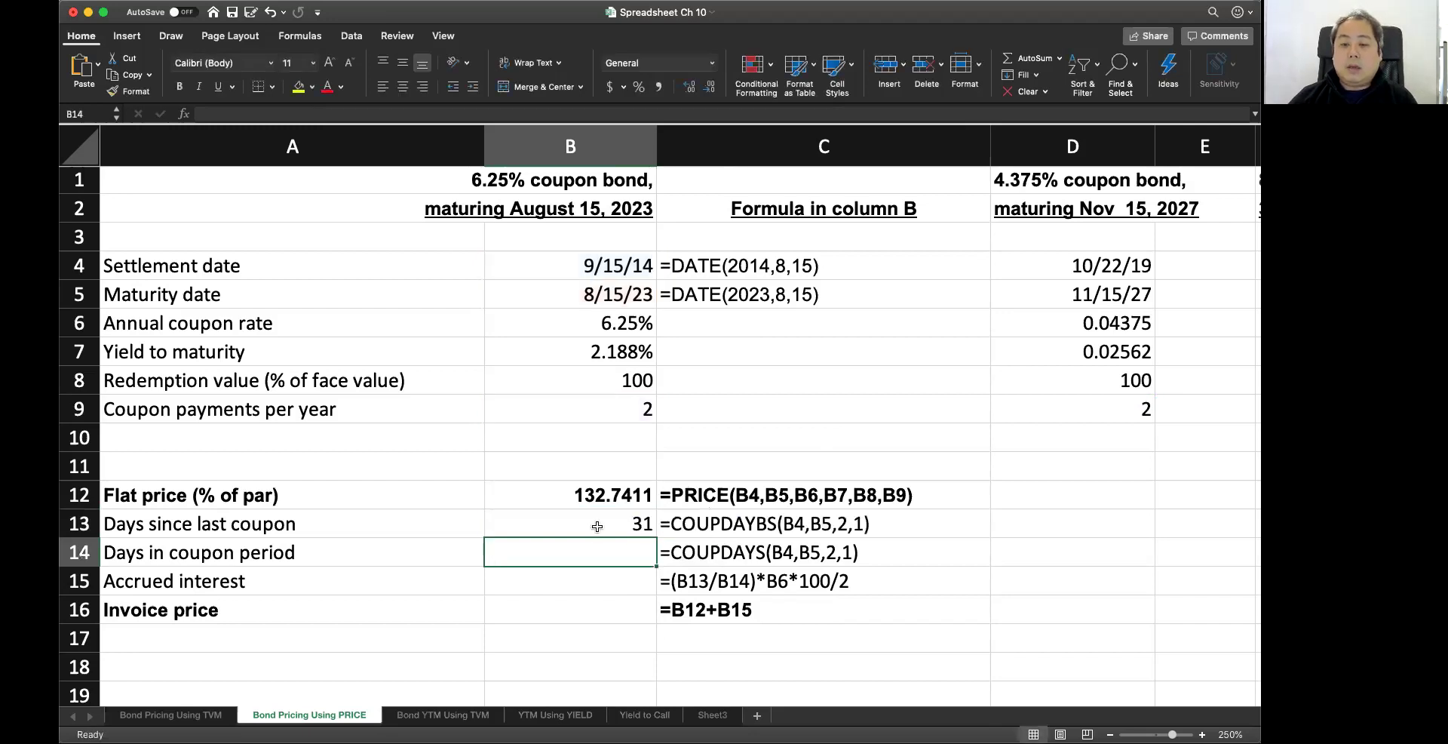
click(596, 526)
- Calculate the days in the coupon period in B14 with =COUPDAYS(B4,B5,B9,1)
click(598, 554)
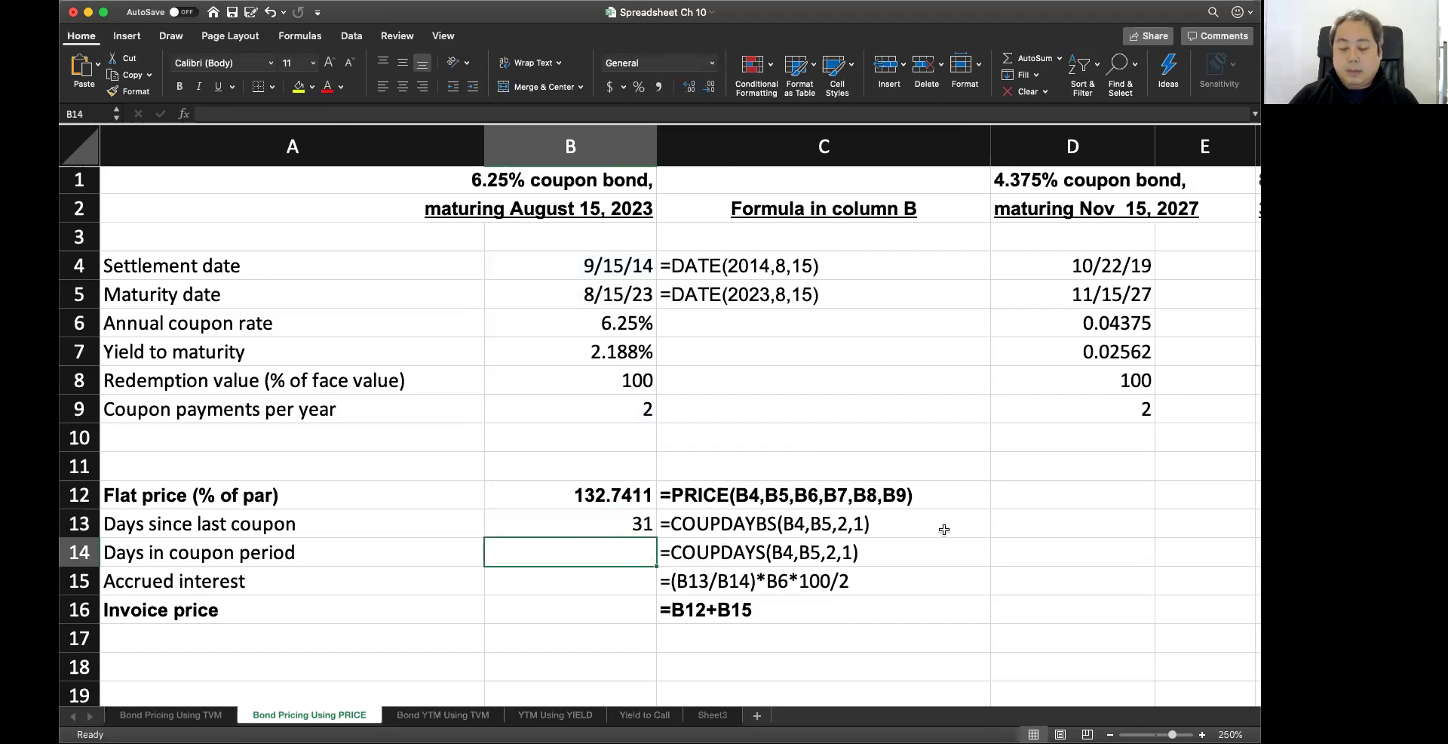
text(=COUP)
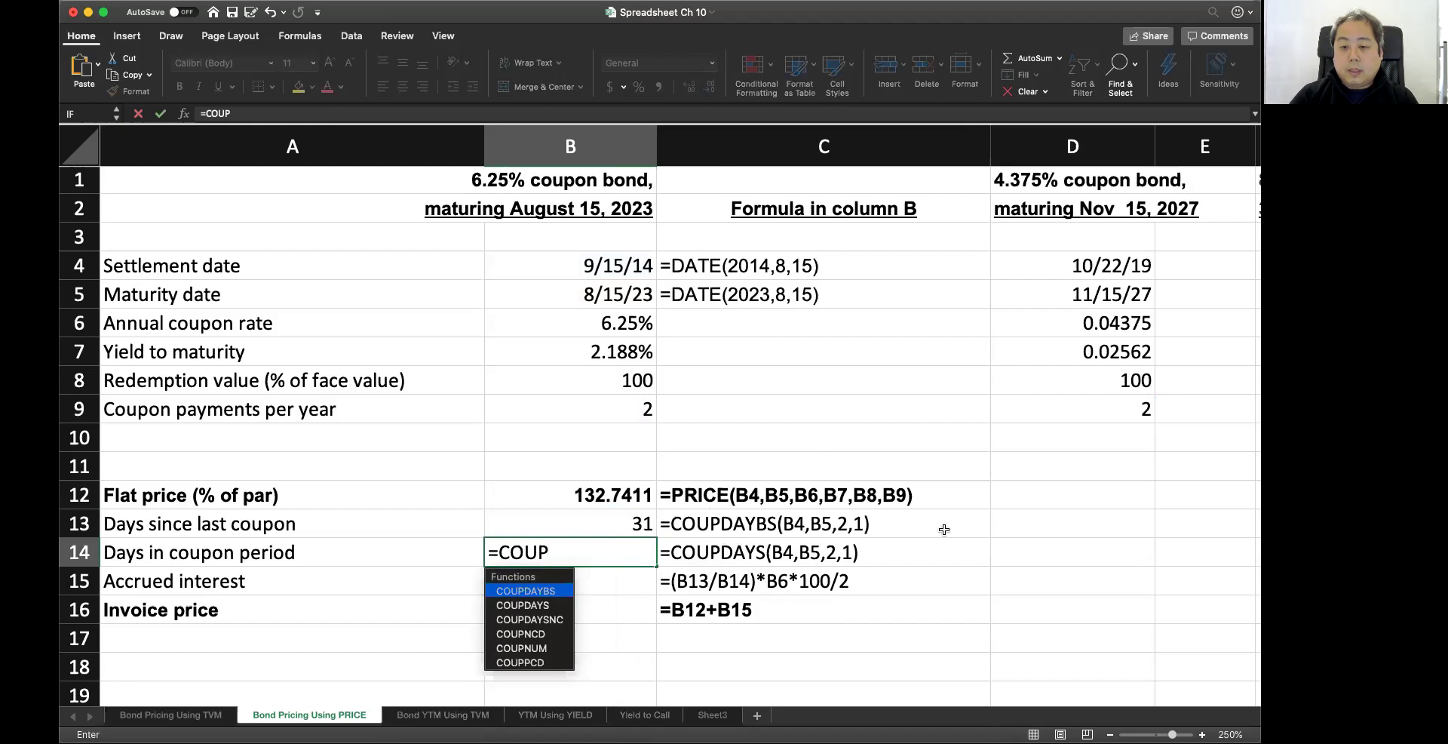
text(DAYS()
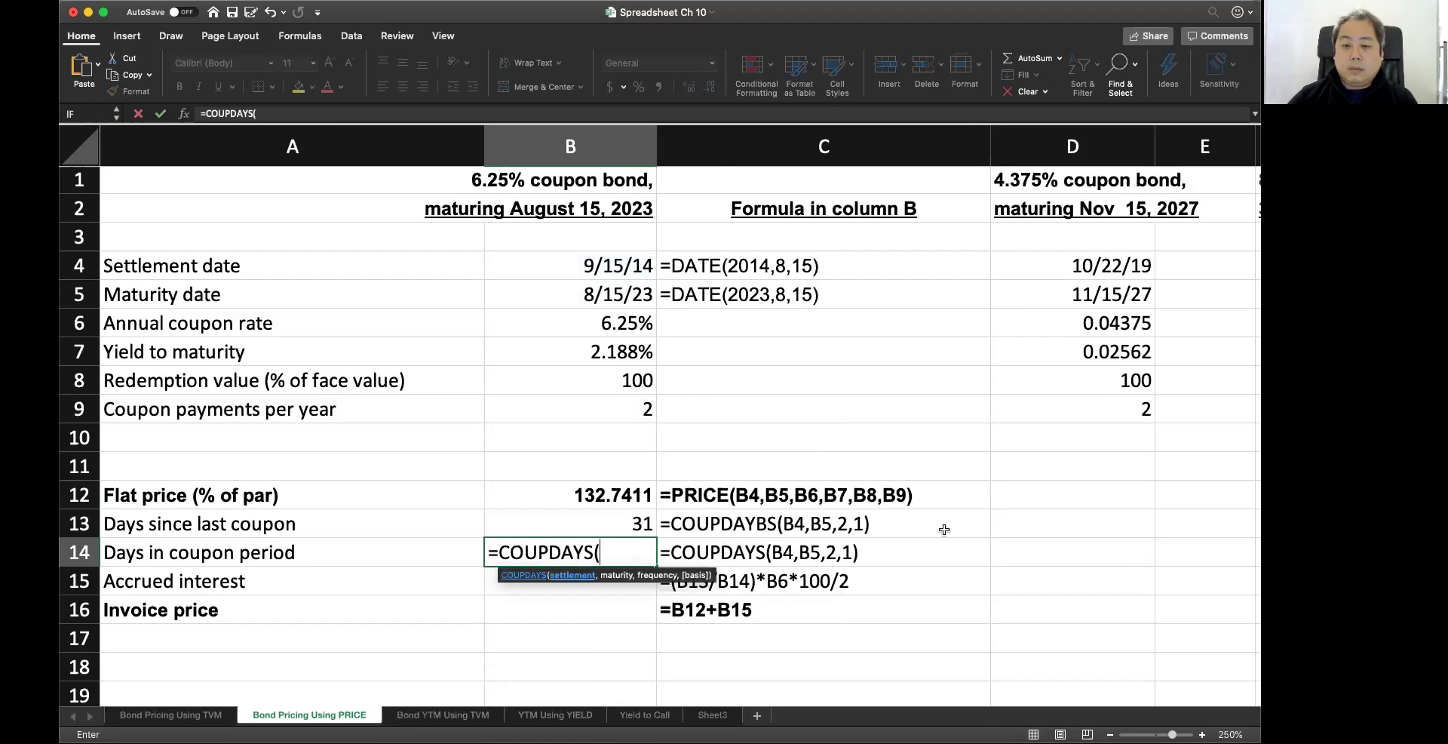
click(576, 267)
text(,)
click(570, 295)
text(,)
click(572, 411)
text(,1))
key(Return)
key(Up)
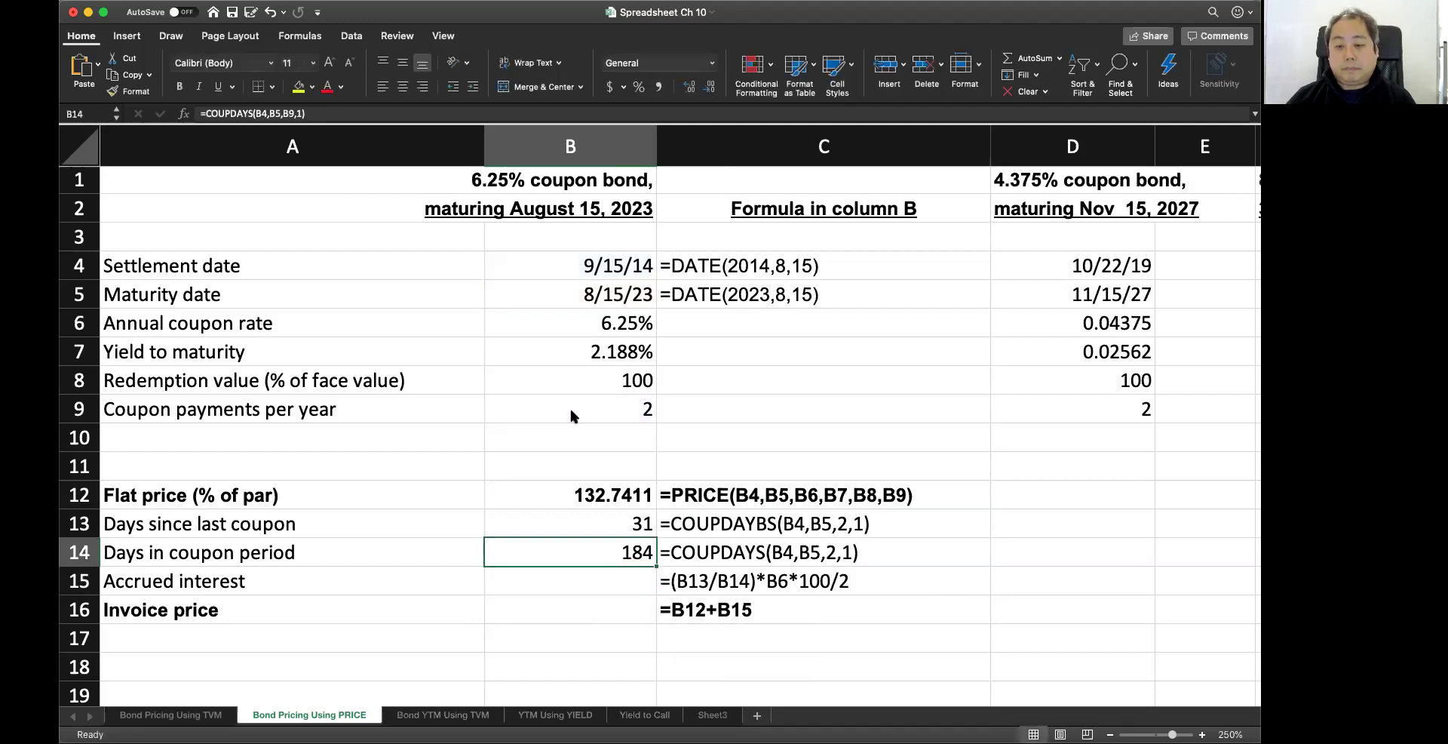
- Calculate the accrued interest in B15 with =(B6/B9)*B8*(B13/B14)
key(Down)
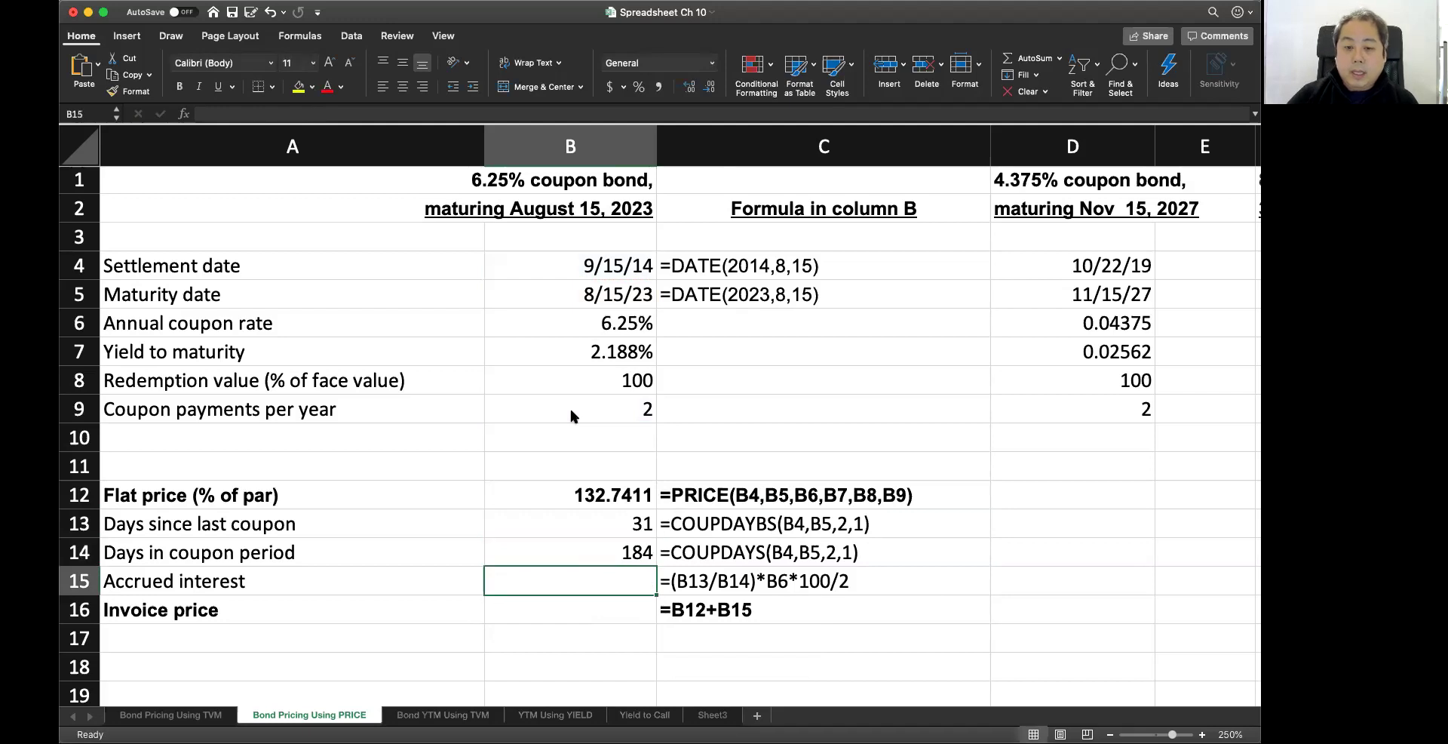
text(=()
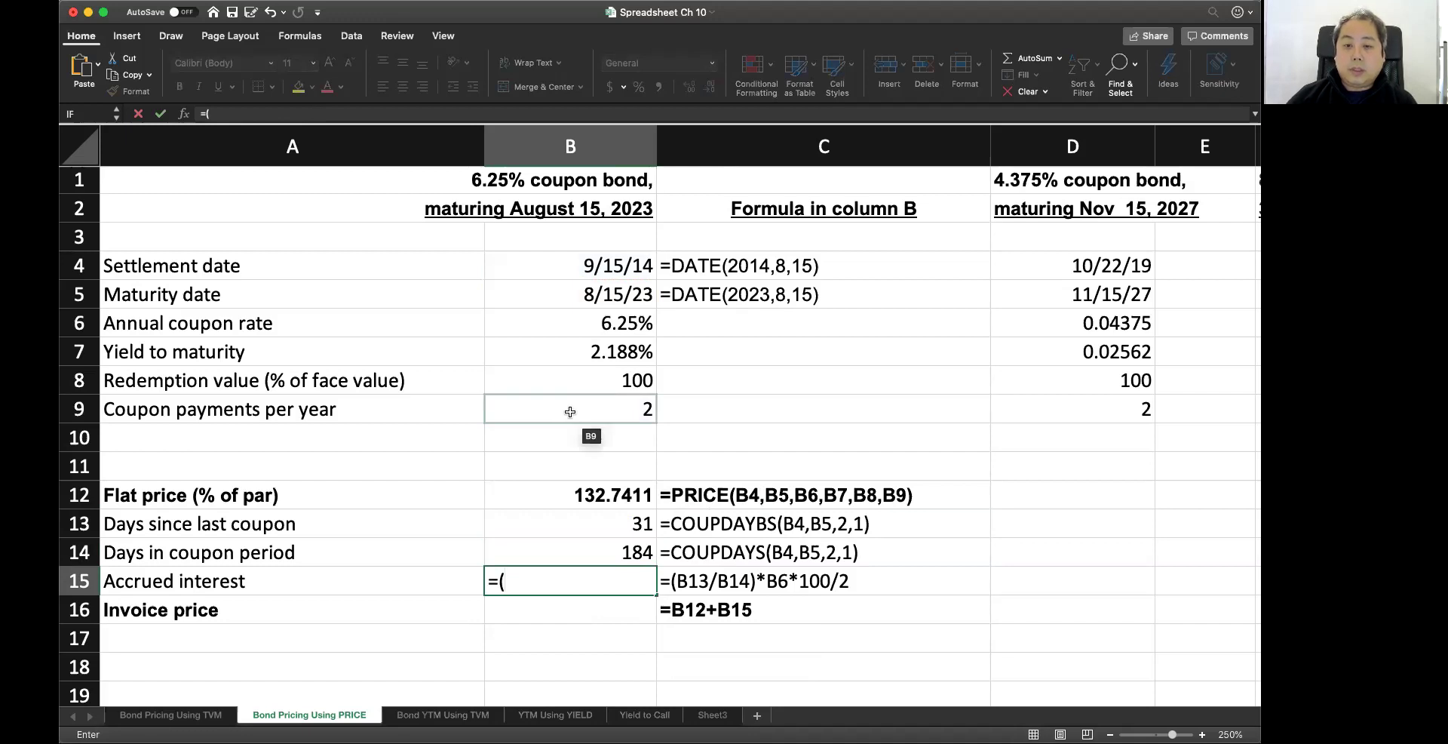
click(569, 332)
text(/)
click(565, 416)
text()*-)
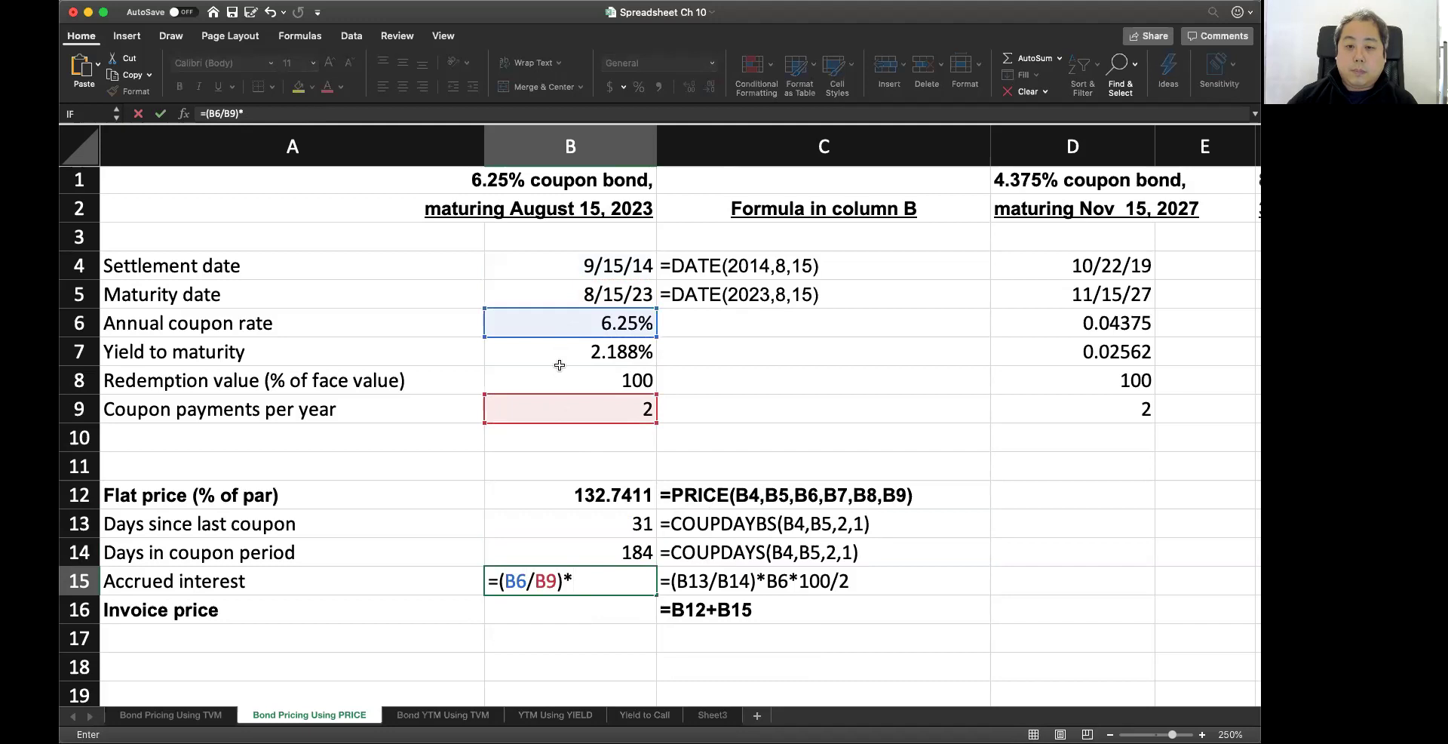
click(563, 380)
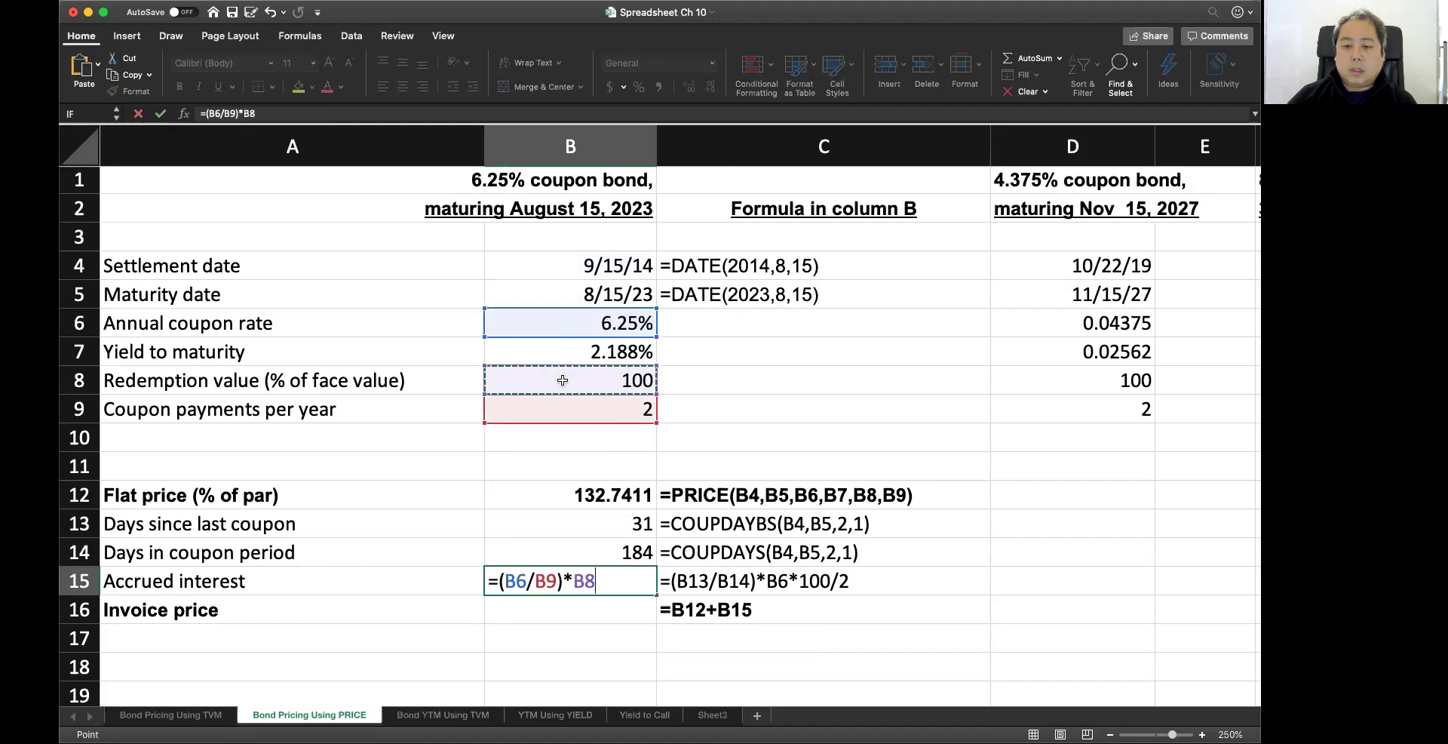
text(*)
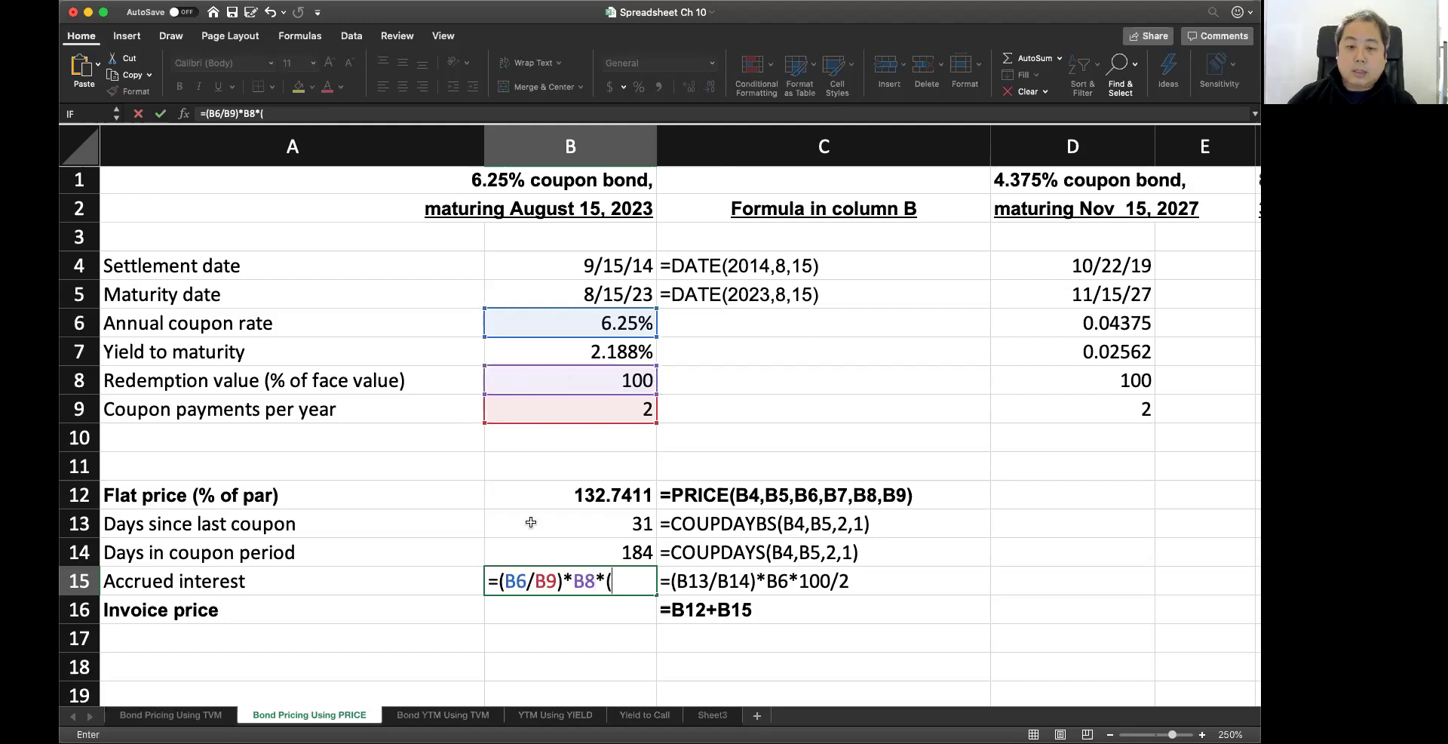
text(()
click(531, 521)
text(/)
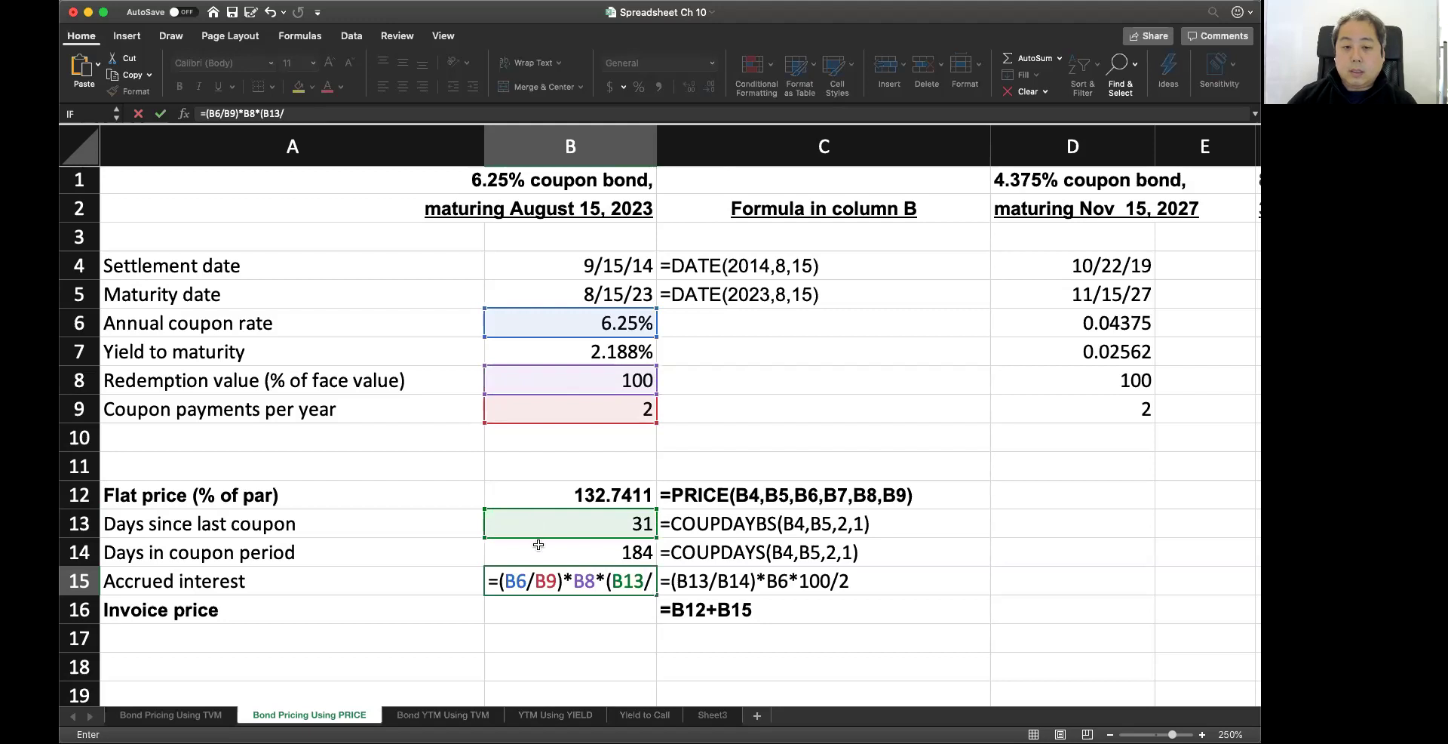
click(538, 546)
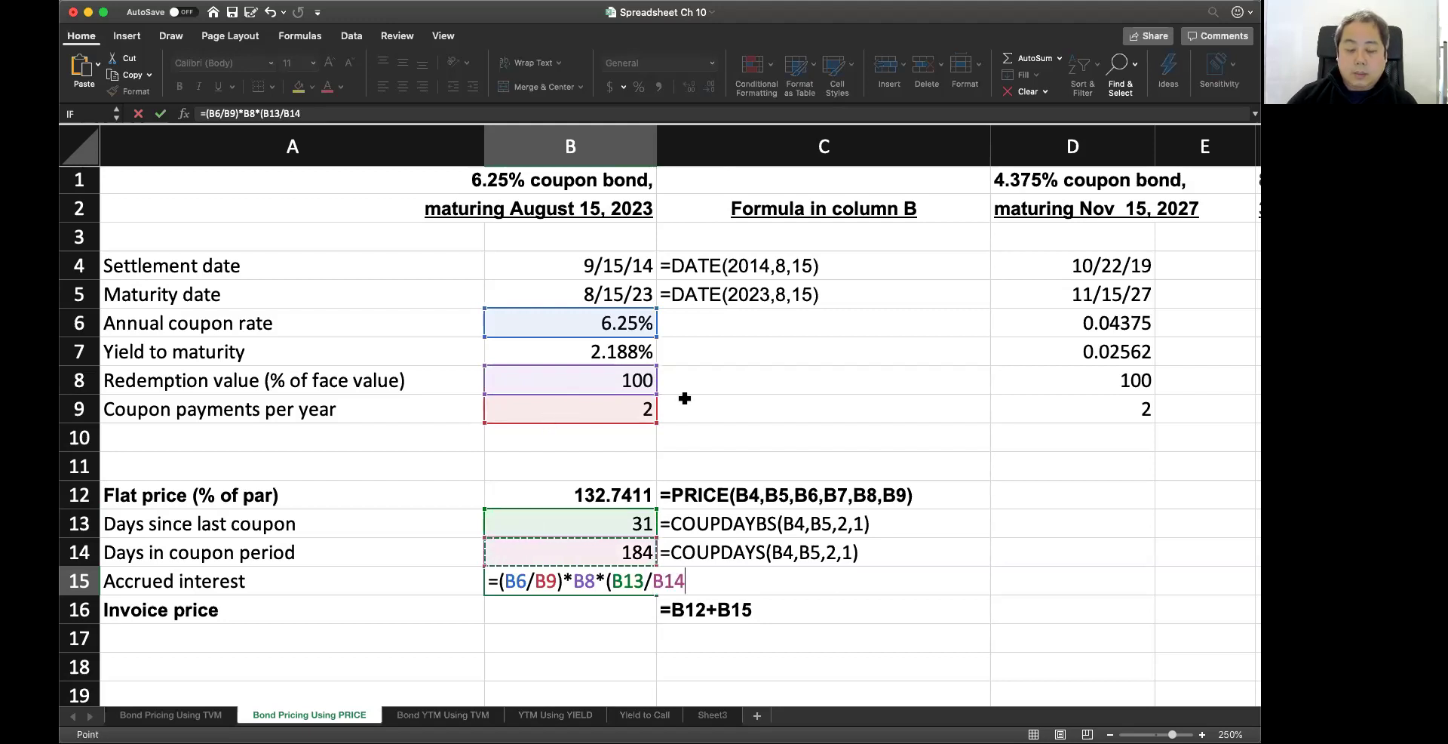
text())
key(Return)
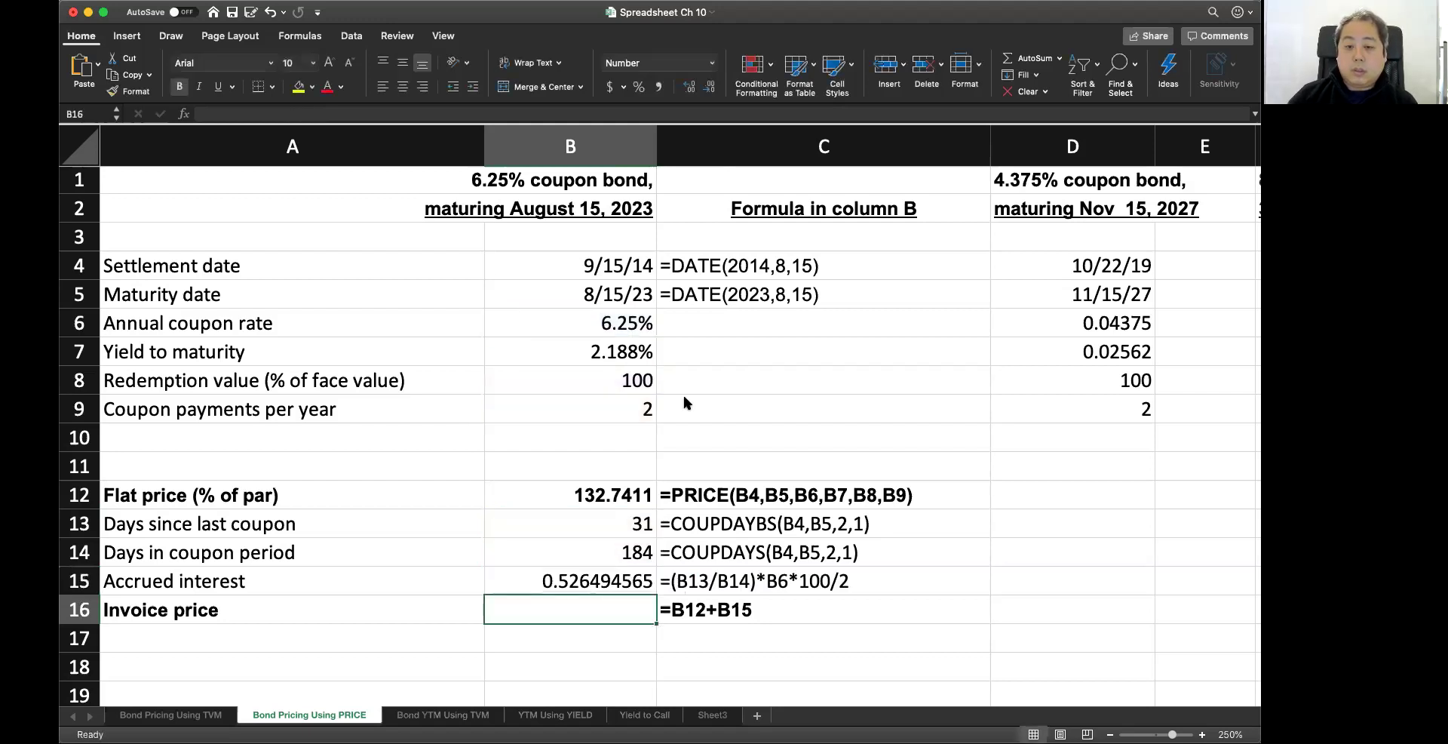
key(Up)
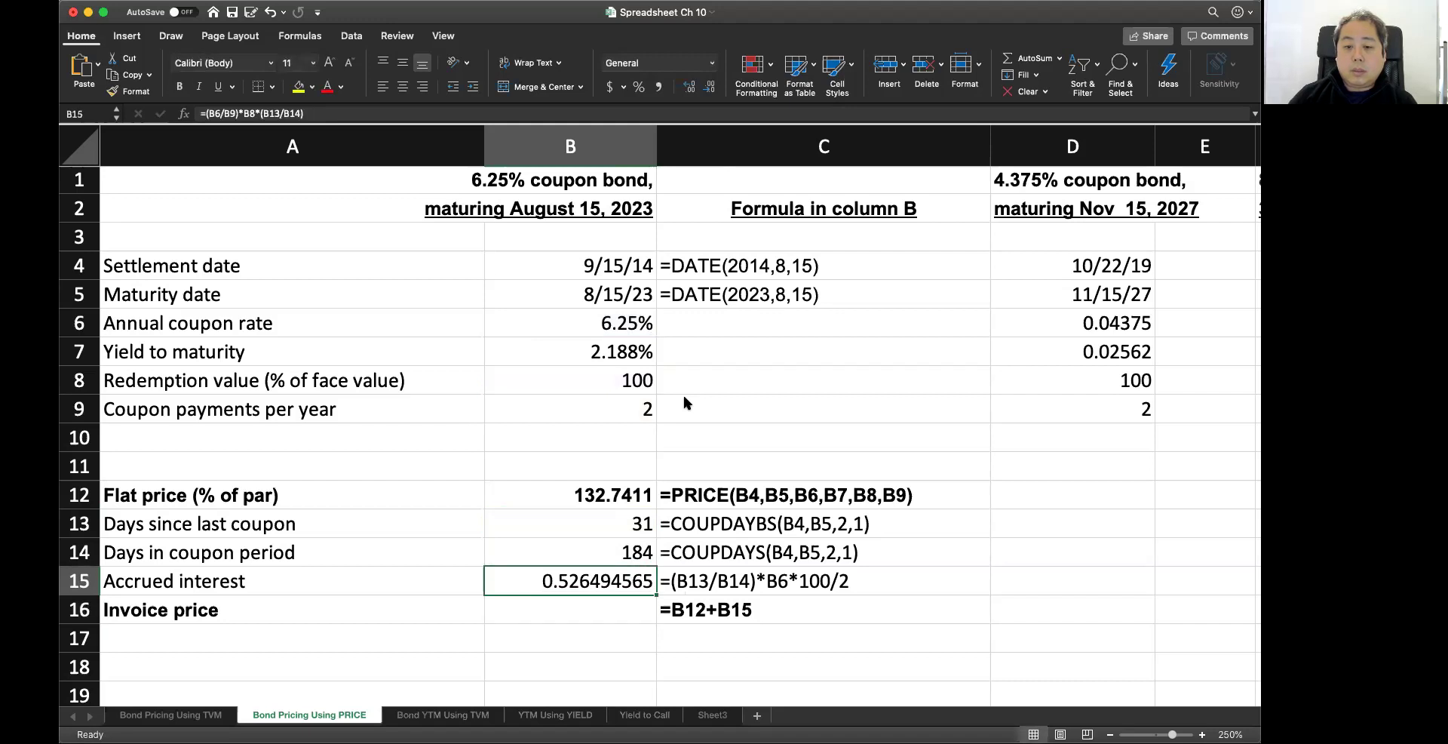
double_click(606, 585)
click(625, 612)
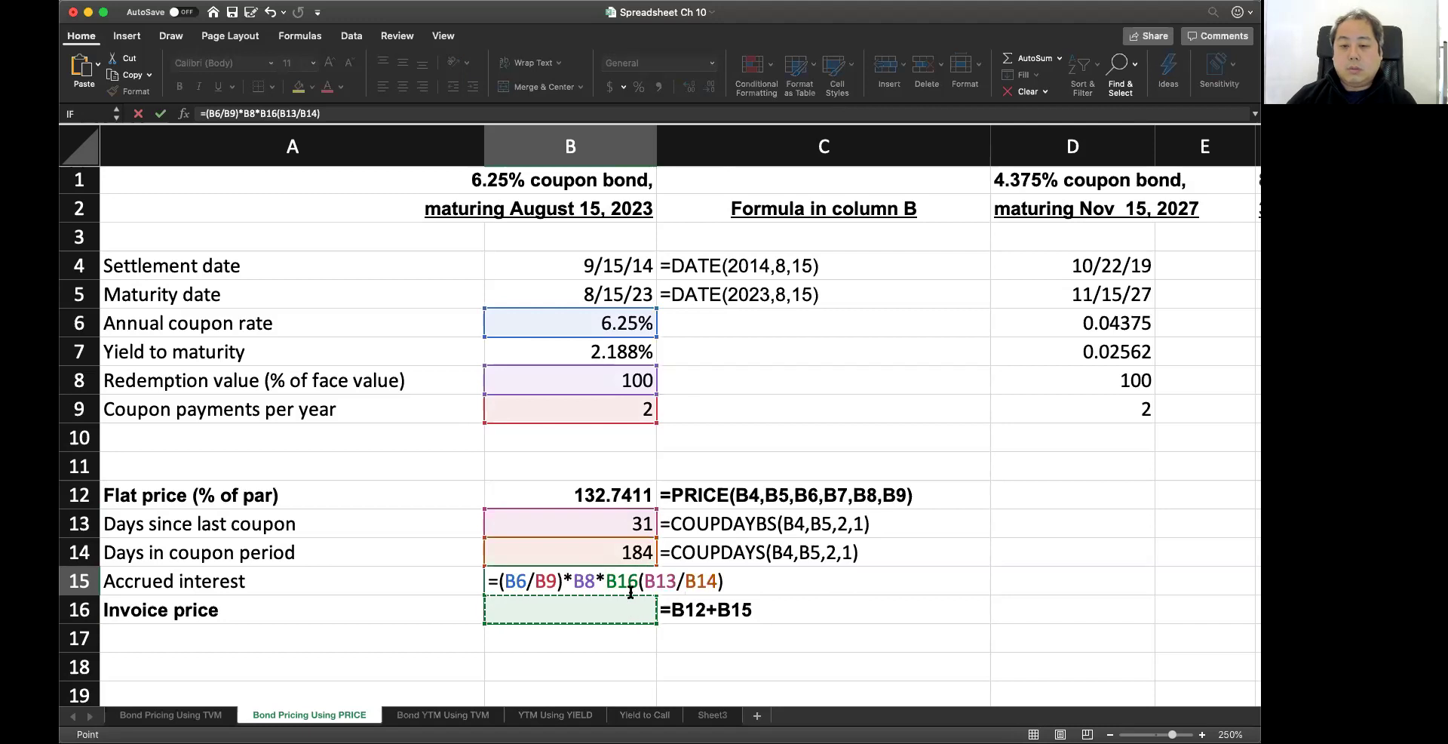
key(Escape)
- Copy the accrued interest formula text from C15 without its apostrophe and enter it in B15 as =(B13/B14)*B6*100/2
click(679, 581)
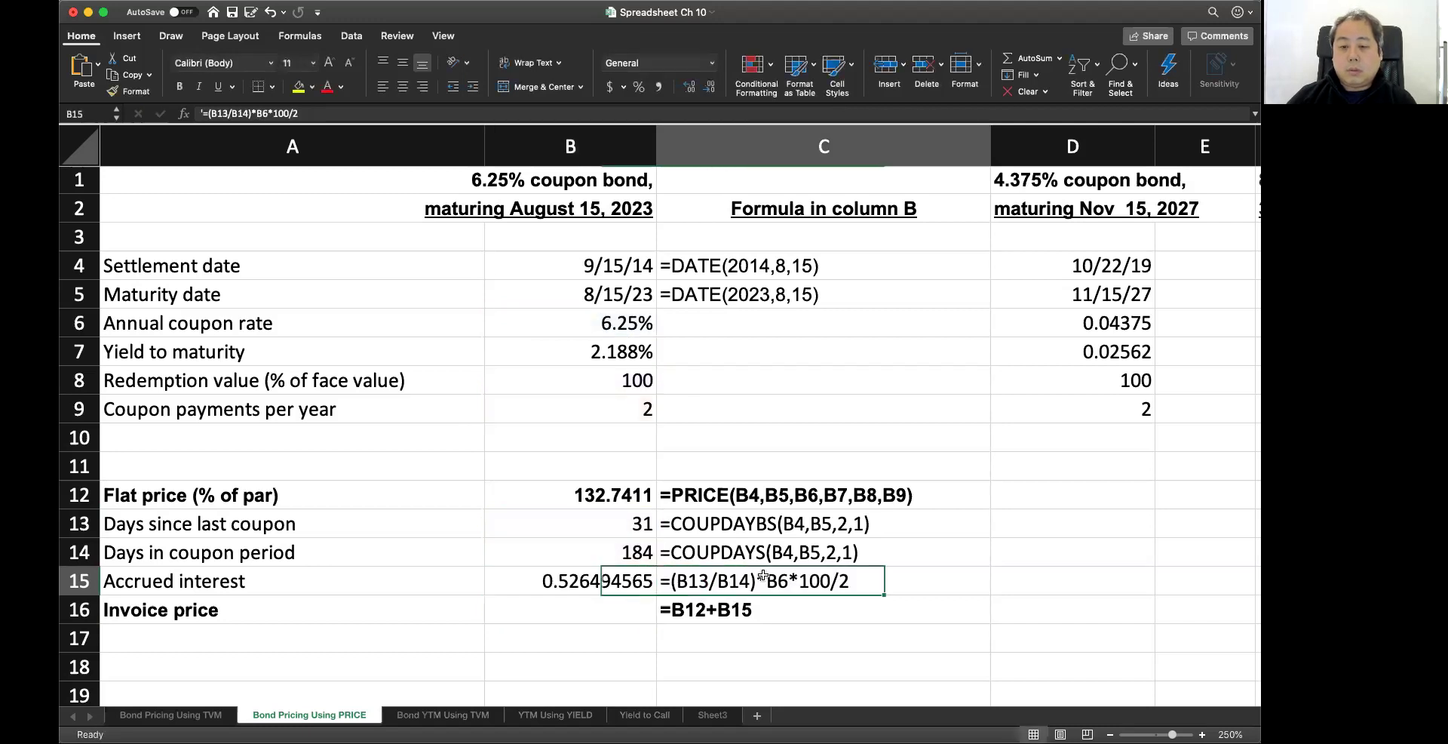
double_click(667, 581)
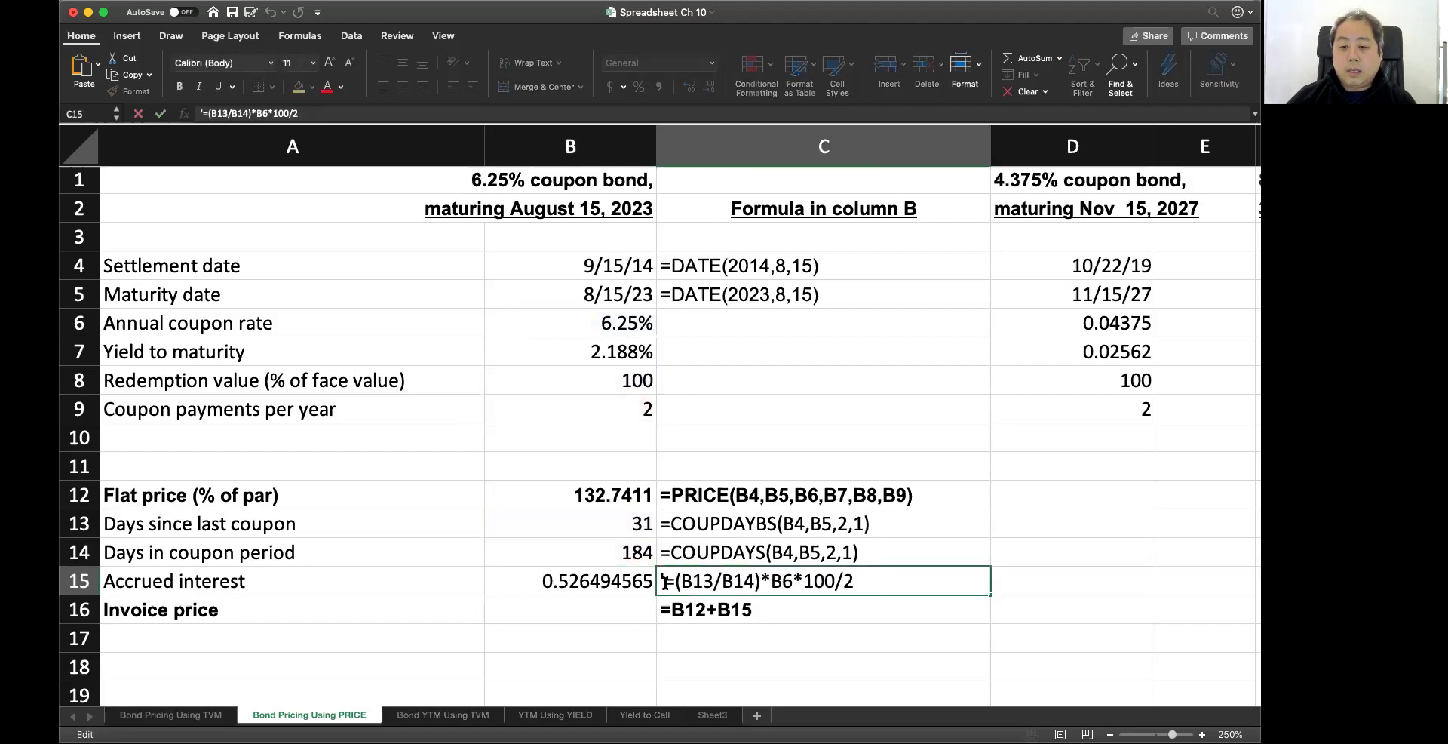
drag(667, 582, 894, 583)
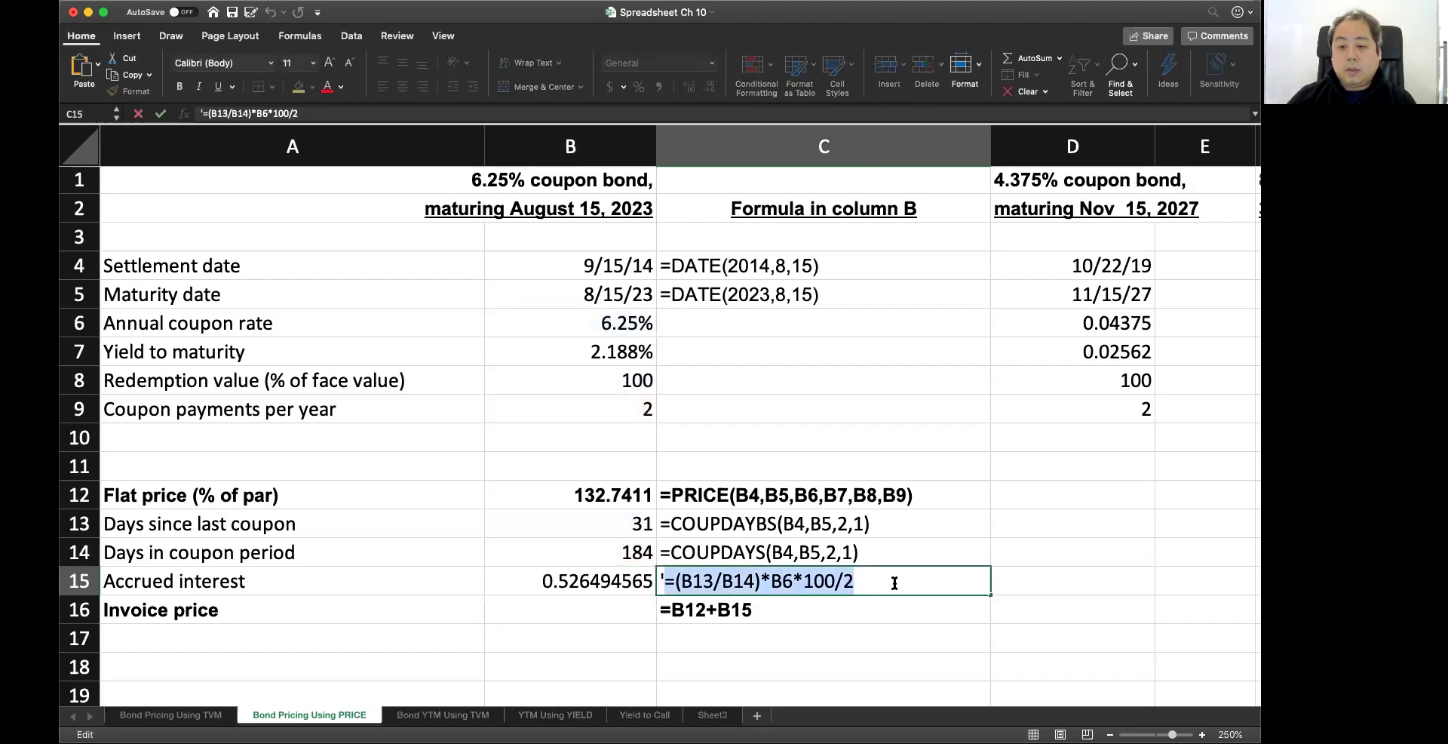
click(589, 586)
key(super+v)
key(Return)
key(Up)
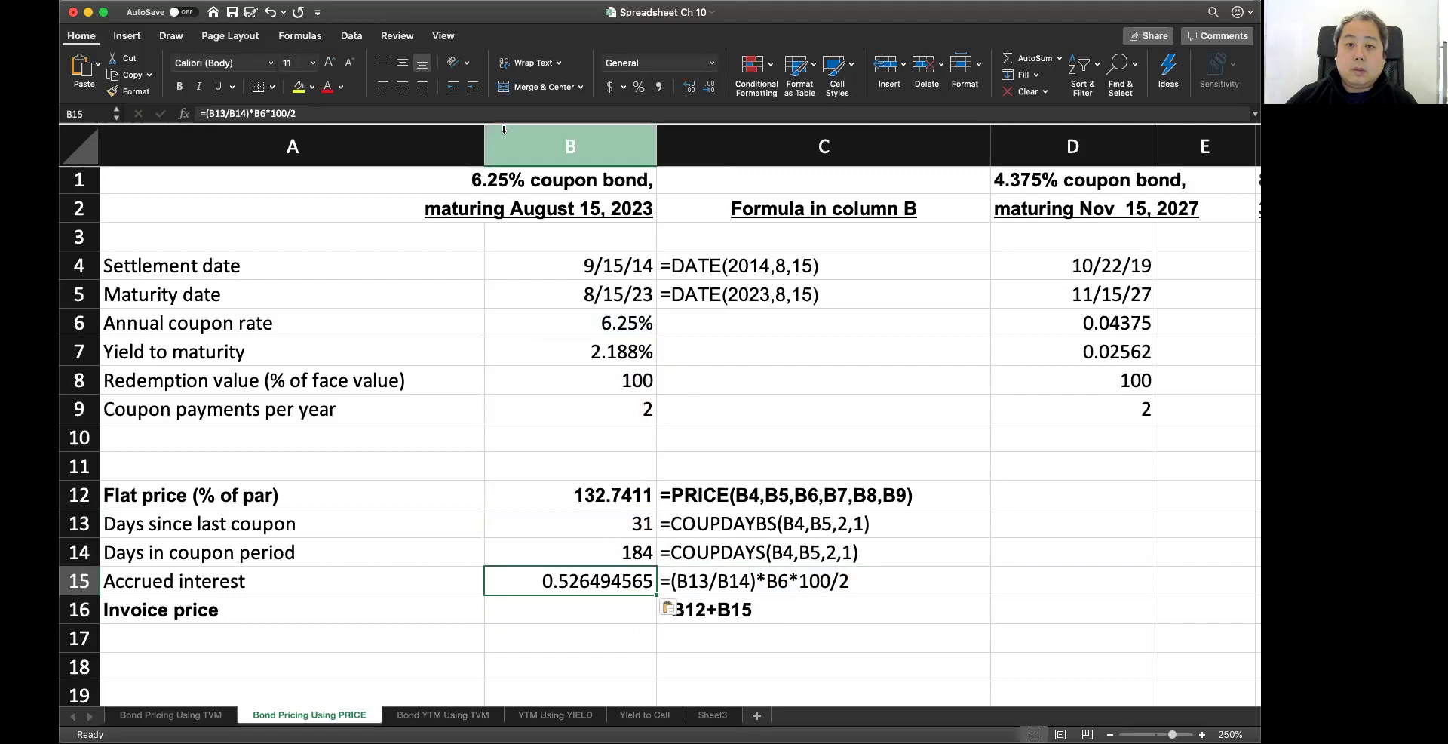
- Try increasing and decreasing the indent of the accrued interest cell B15
click(471, 88)
click(470, 88)
click(471, 88)
click(453, 89)
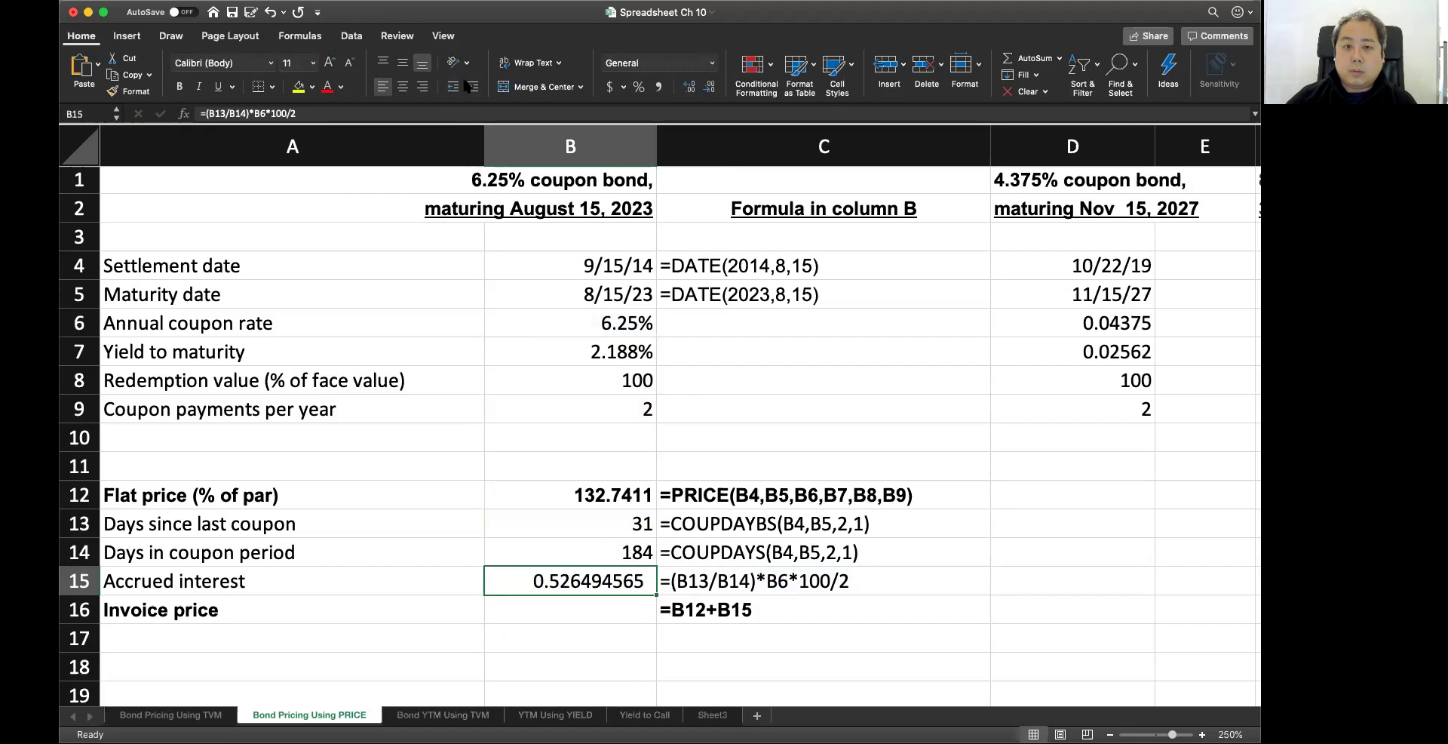
click(453, 89)
click(453, 88)
click(454, 89)
click(454, 88)
click(471, 89)
click(471, 88)
click(471, 88)
click(470, 89)
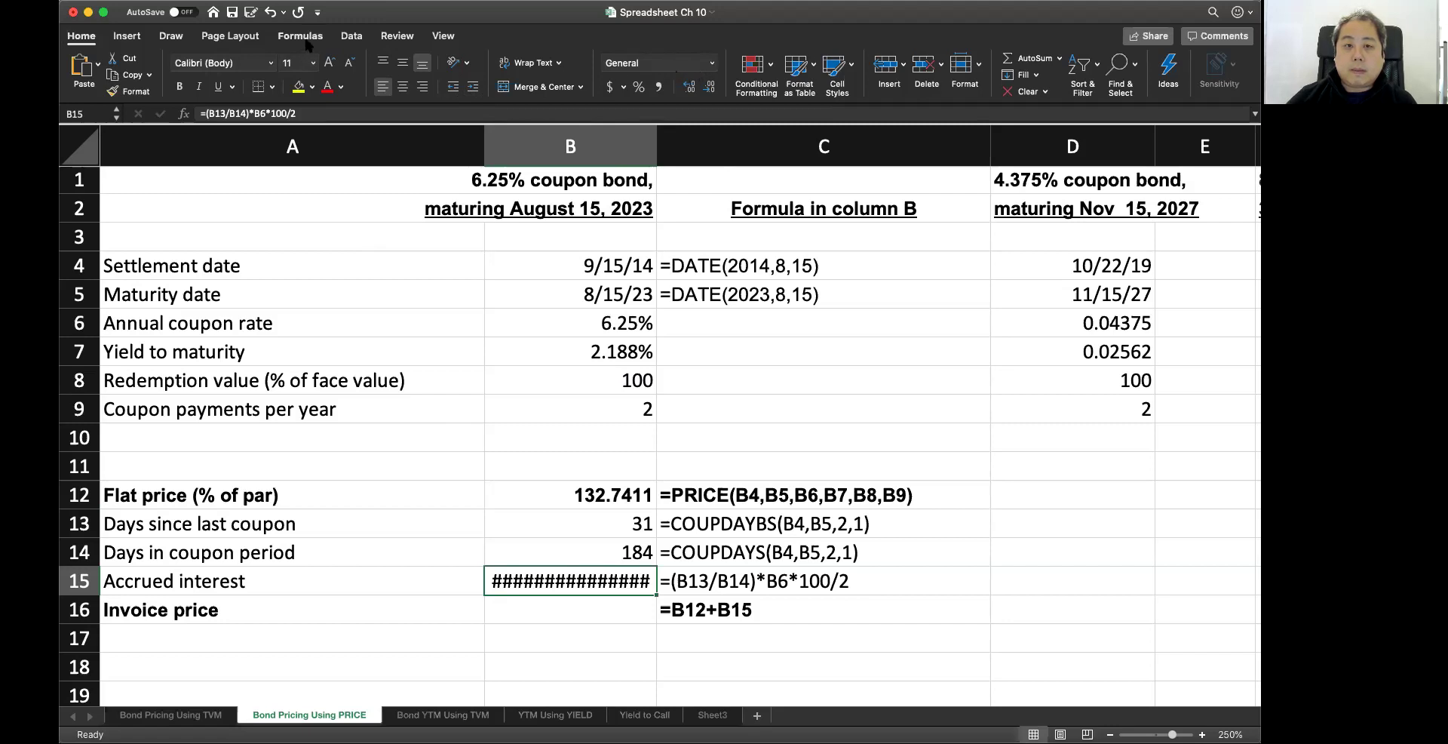
click(453, 88)
click(453, 87)
click(452, 87)
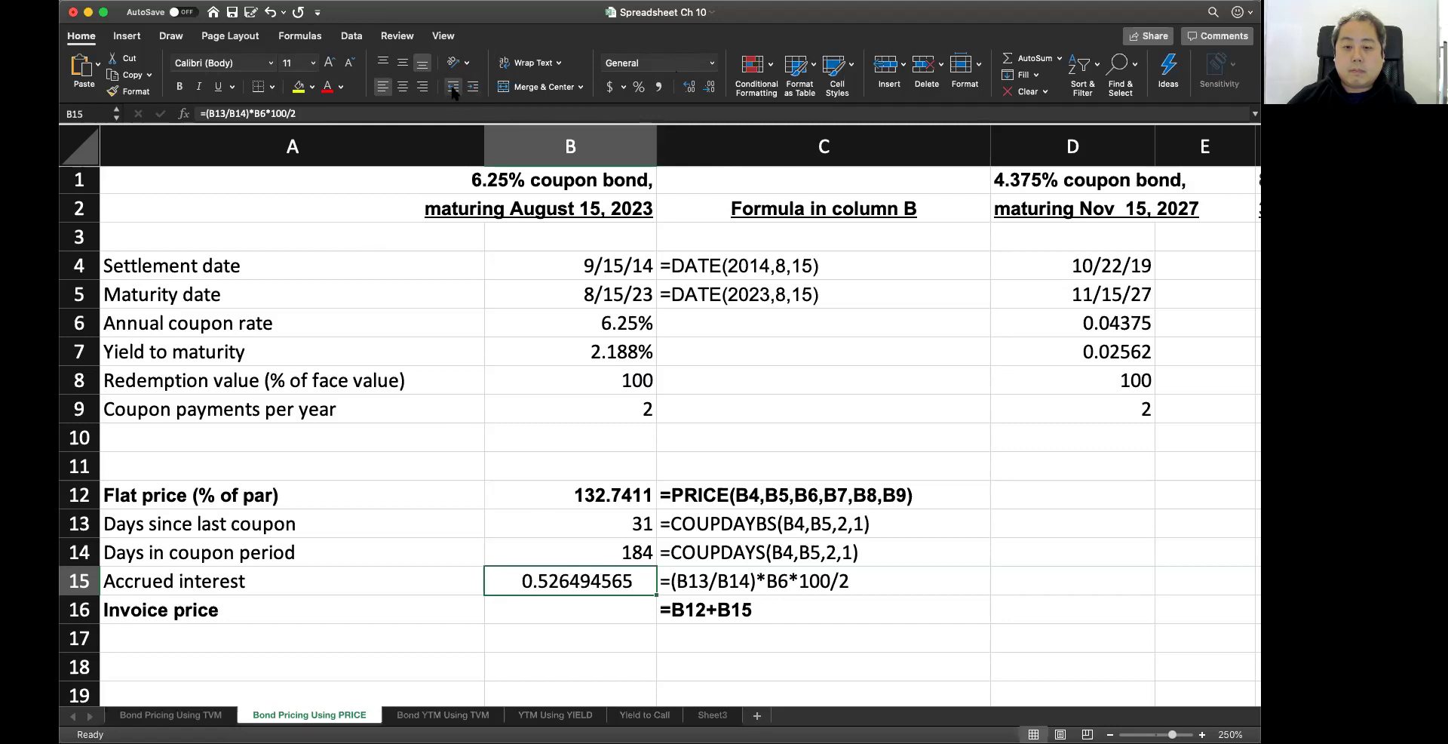
- Format the accrued interest in B15 as a Number with 4 decimal places and right-align it
click(712, 63)
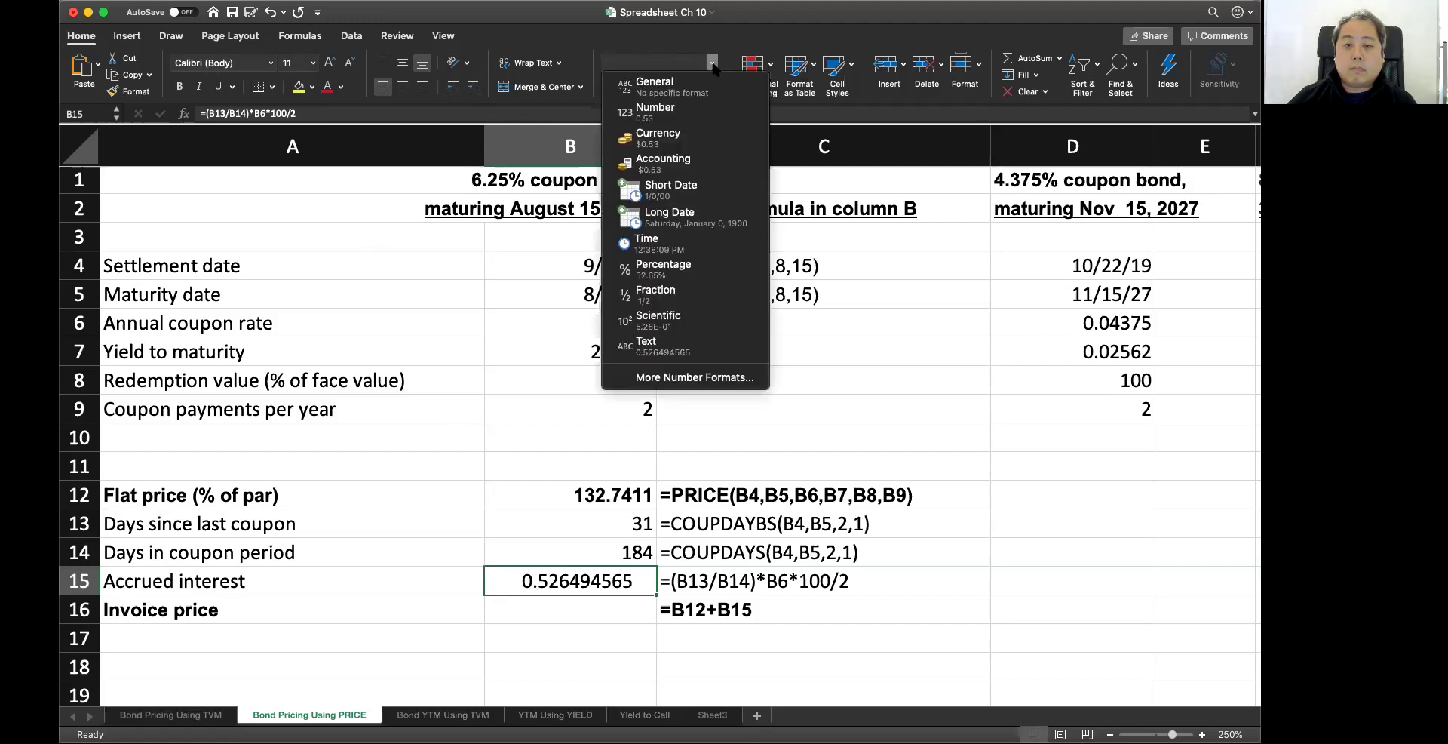
click(692, 378)
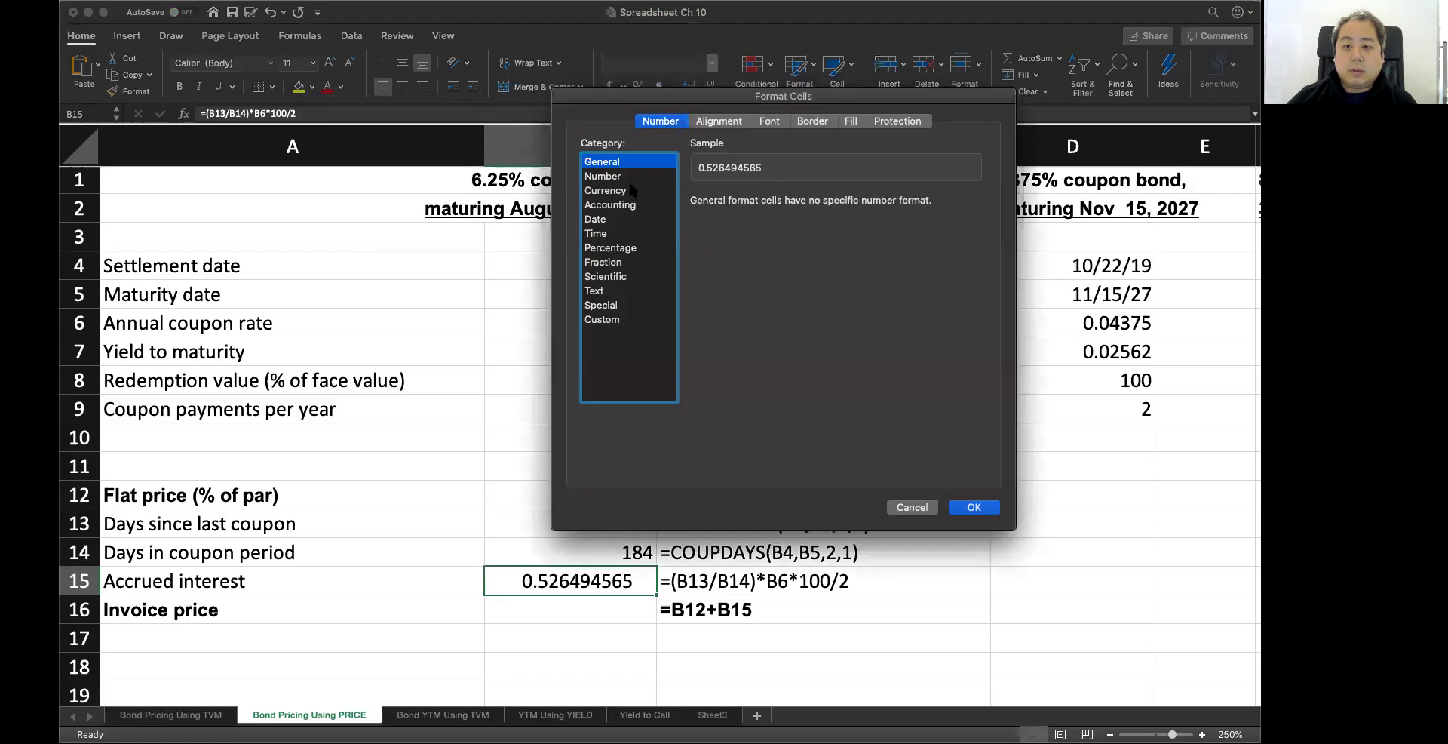
click(629, 178)
double_click(774, 201)
text(4)
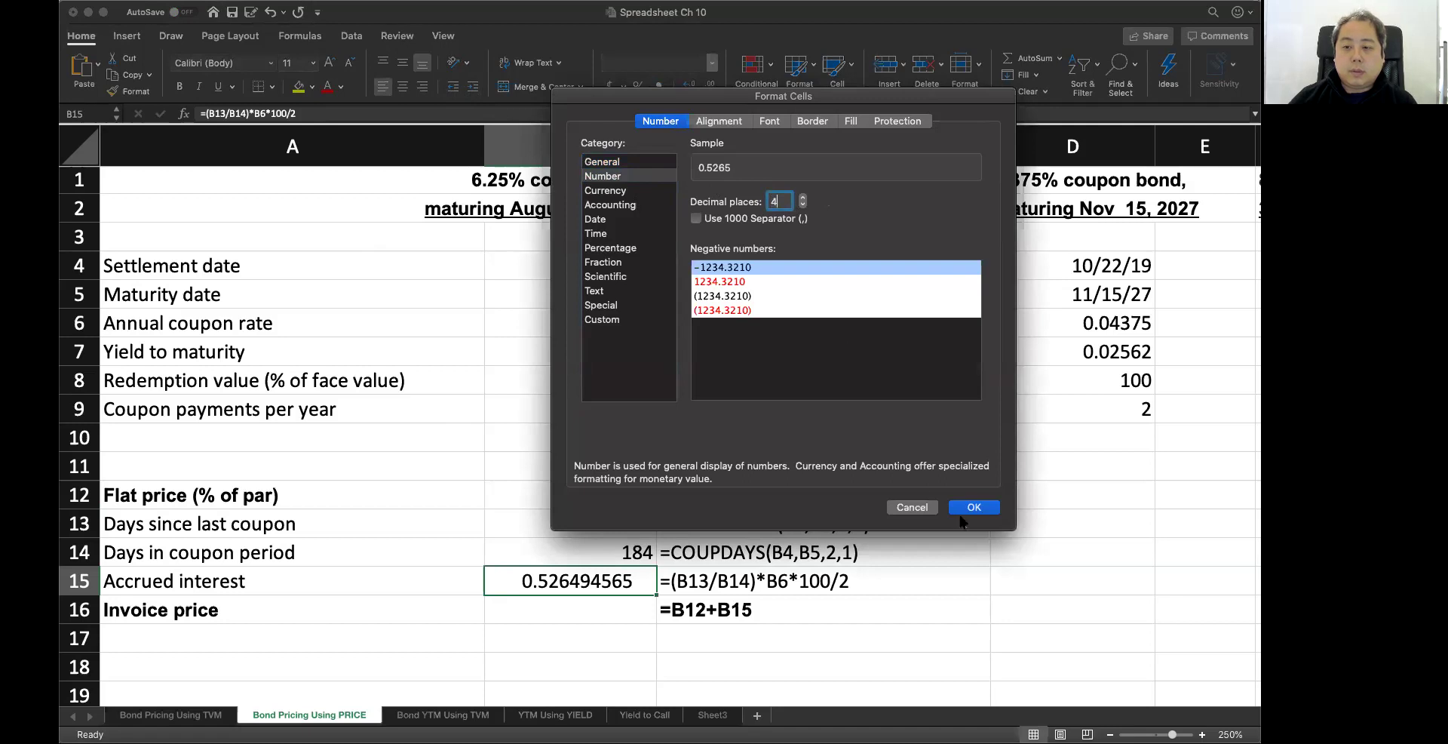
click(973, 508)
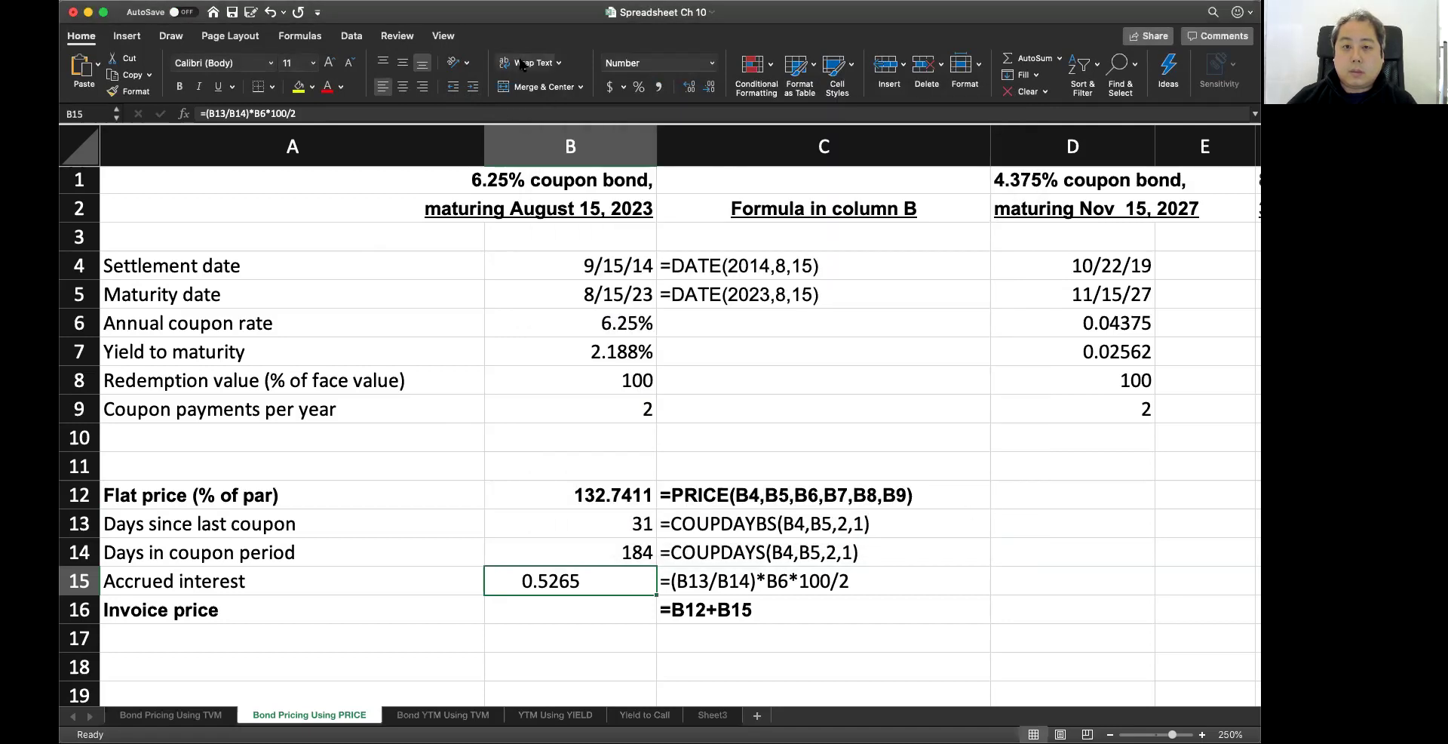
click(423, 88)
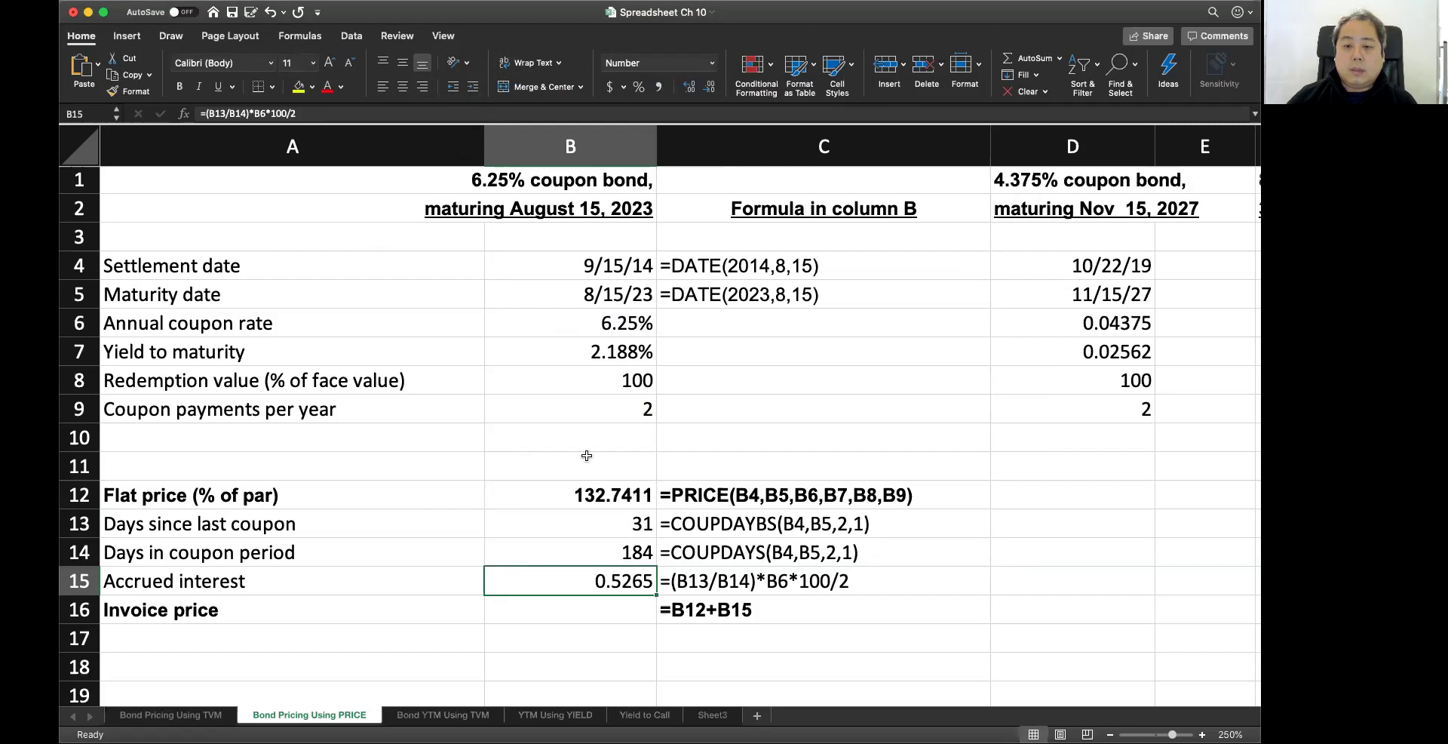
- Calculate the invoice price in B16 with =B12+B15
click(618, 606)
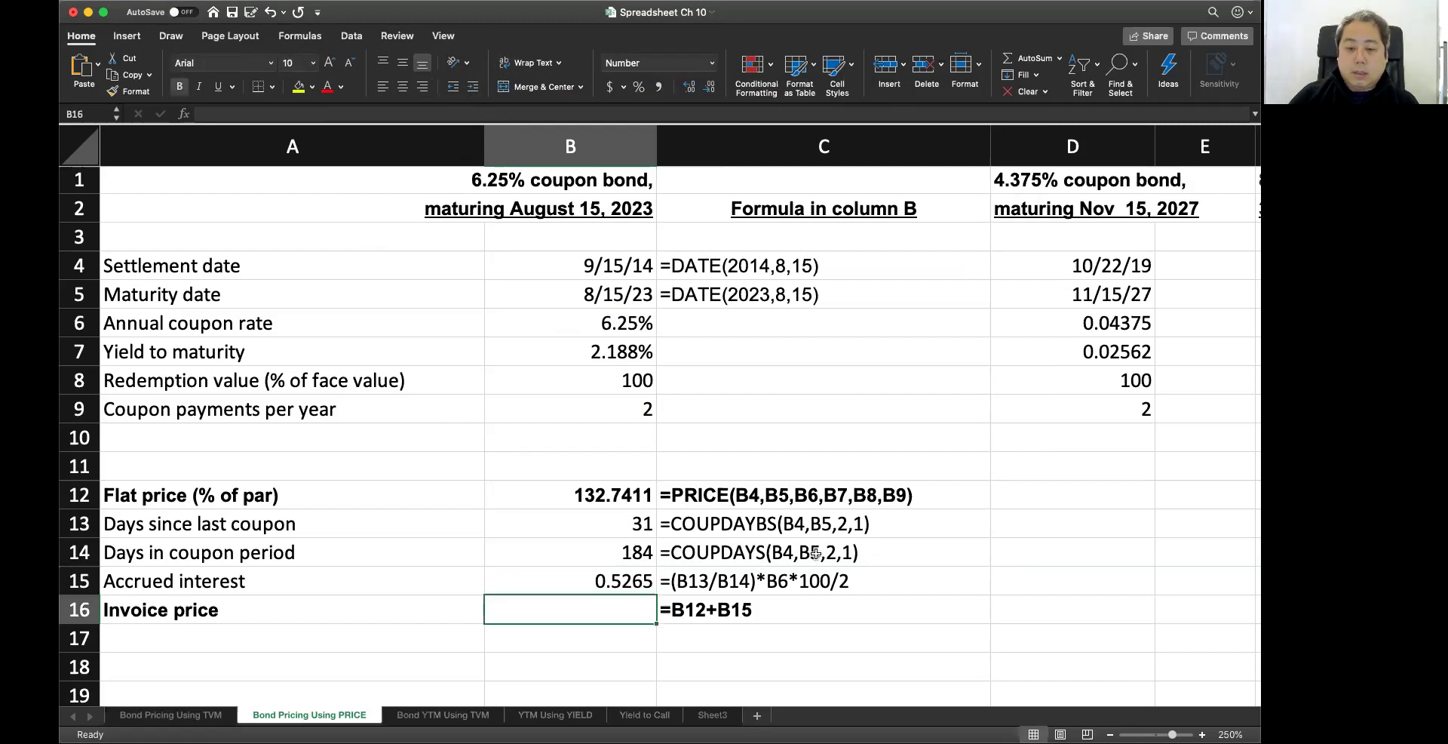
text(=)
click(594, 497)
text(+)
click(601, 580)
key(Return)
key(Up)
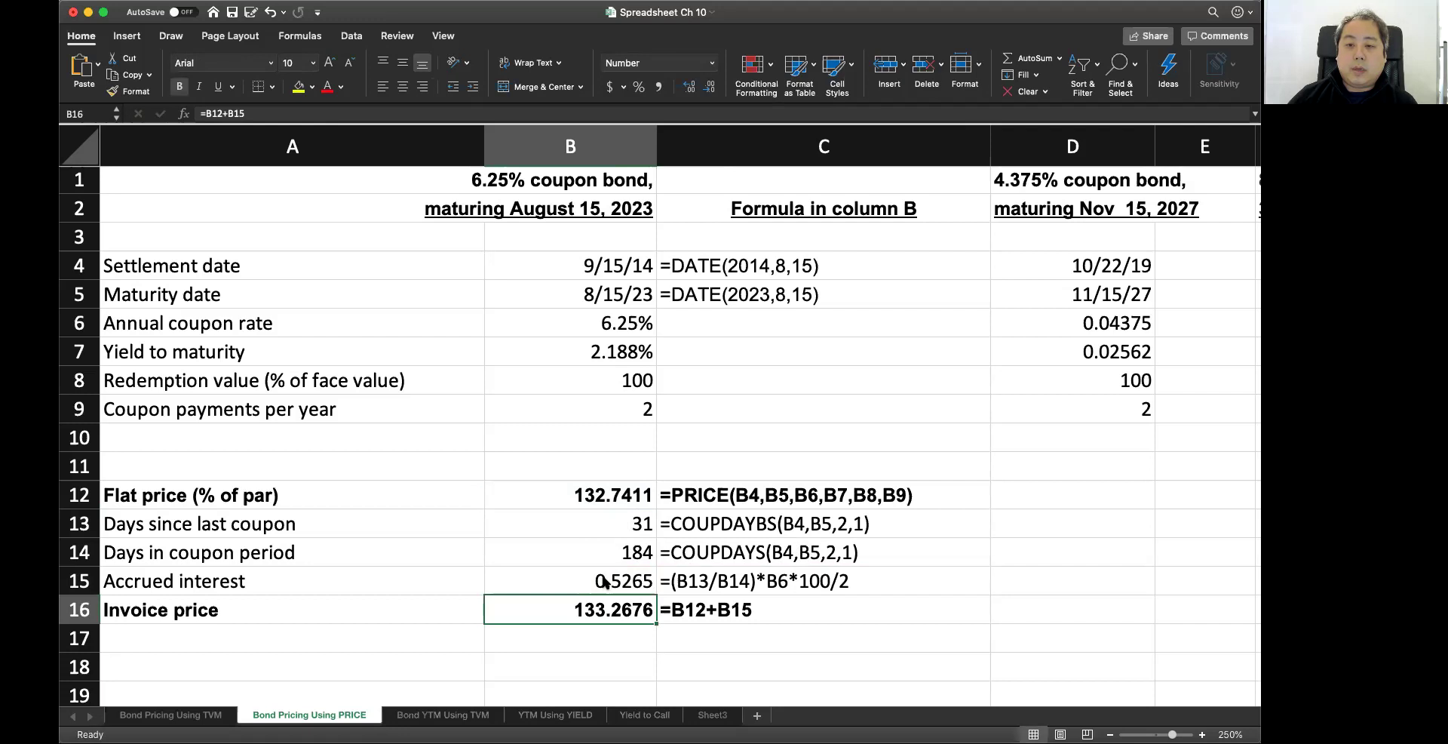
- Review the accrued interest and invoice price formulas in B15 and B16 and the reference formulas listed in C12 to C15
click(614, 636)
click(611, 582)
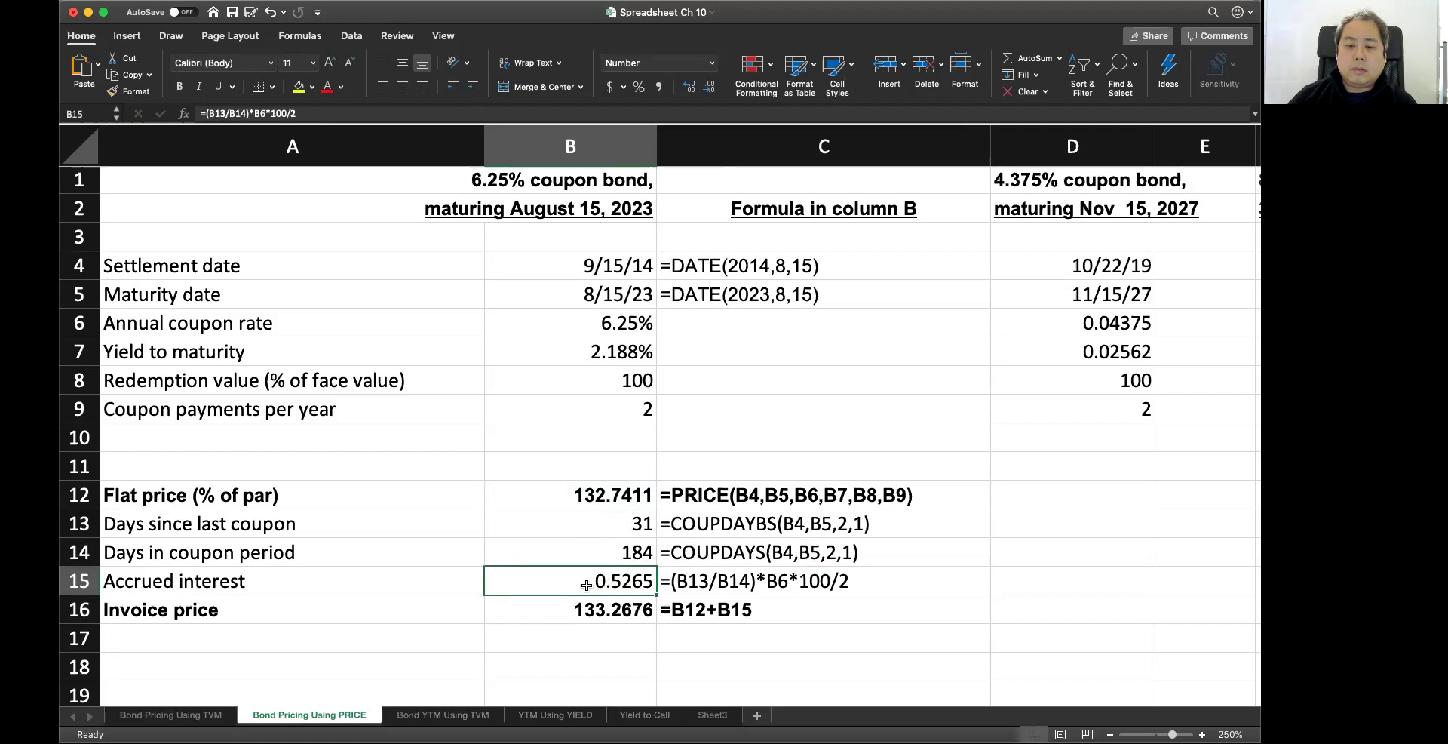
double_click(600, 614)
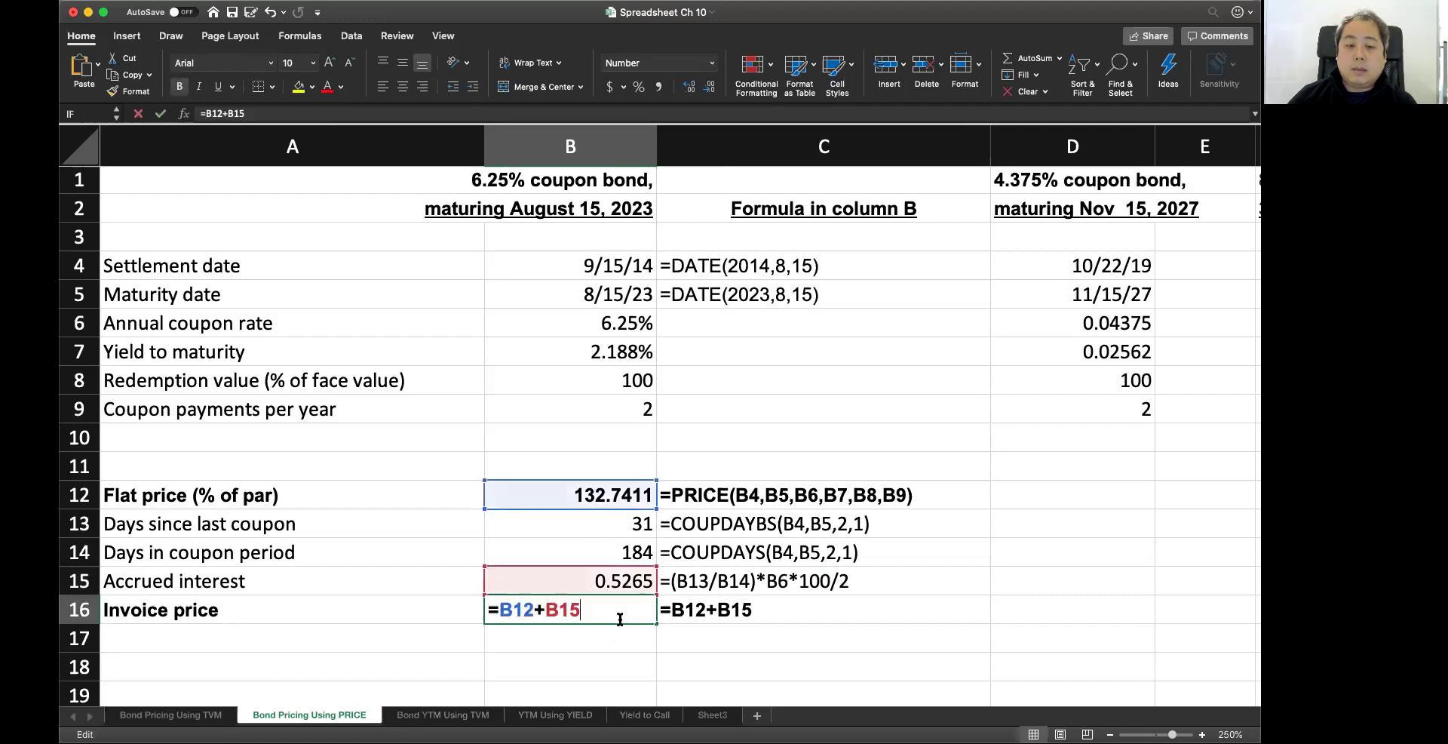
key(Return)
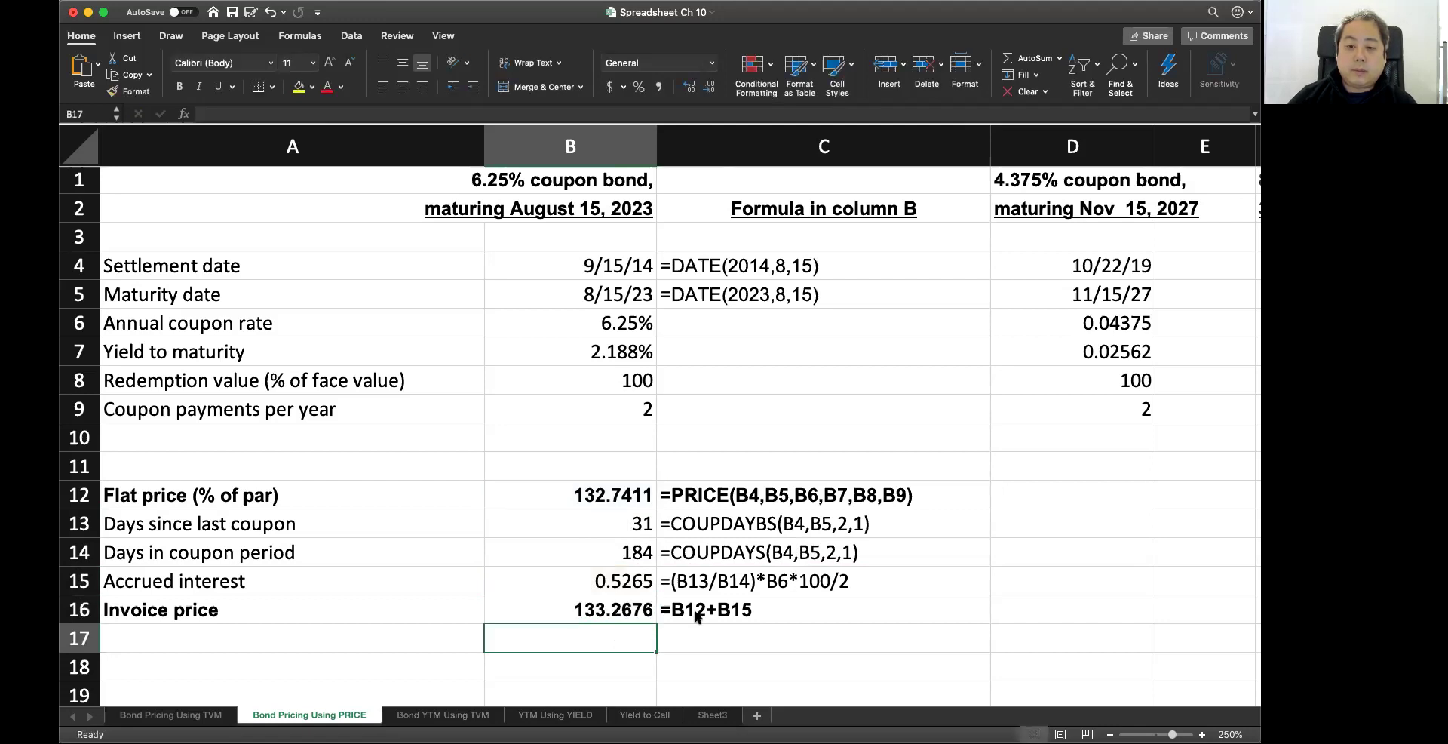
click(634, 613)
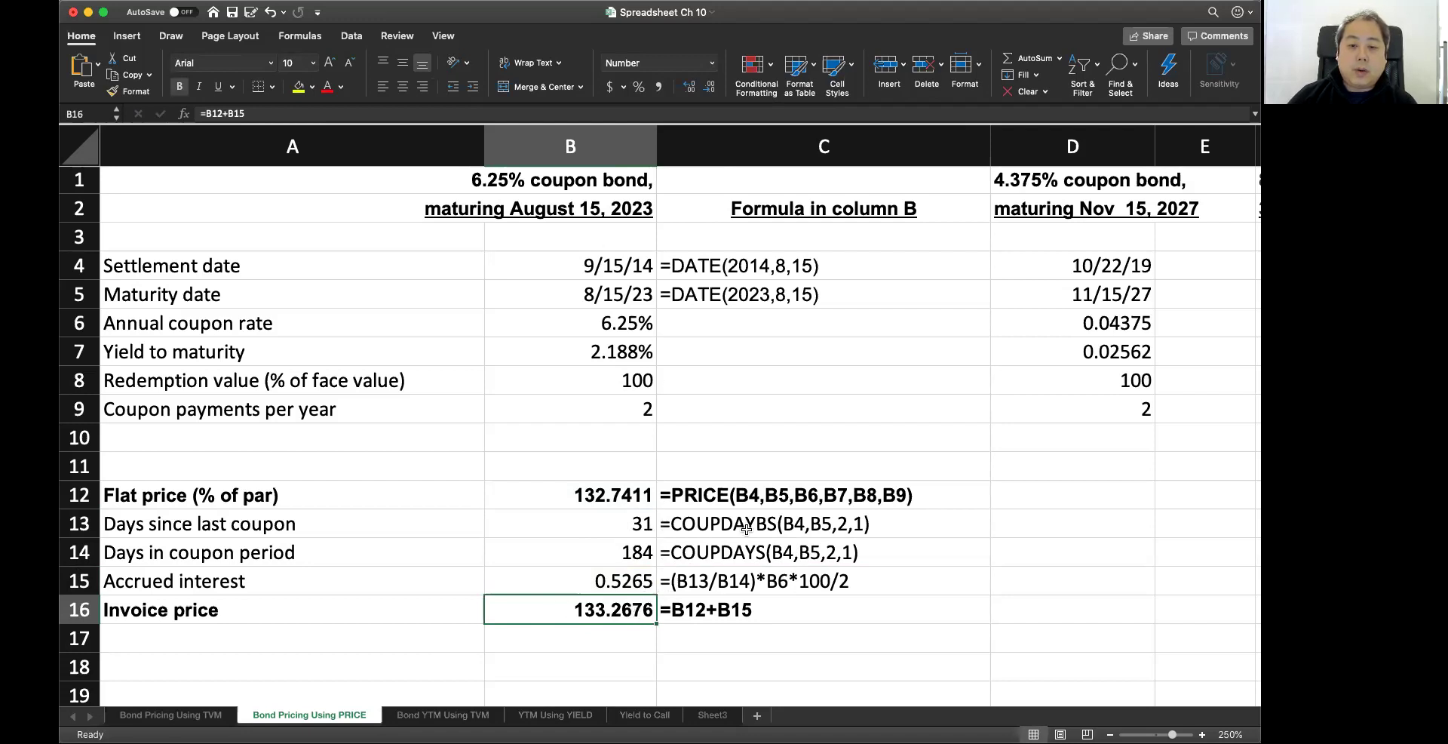
click(741, 495)
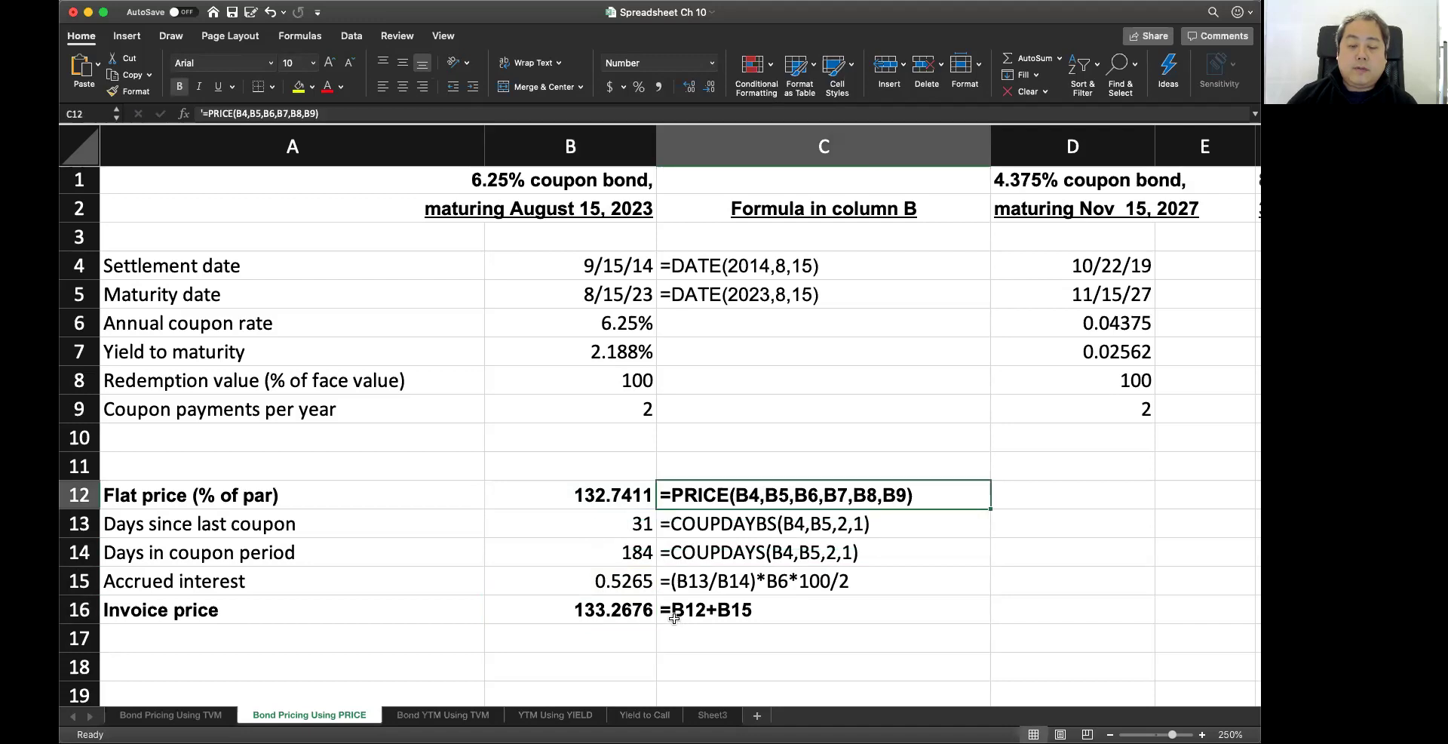
key(Down)
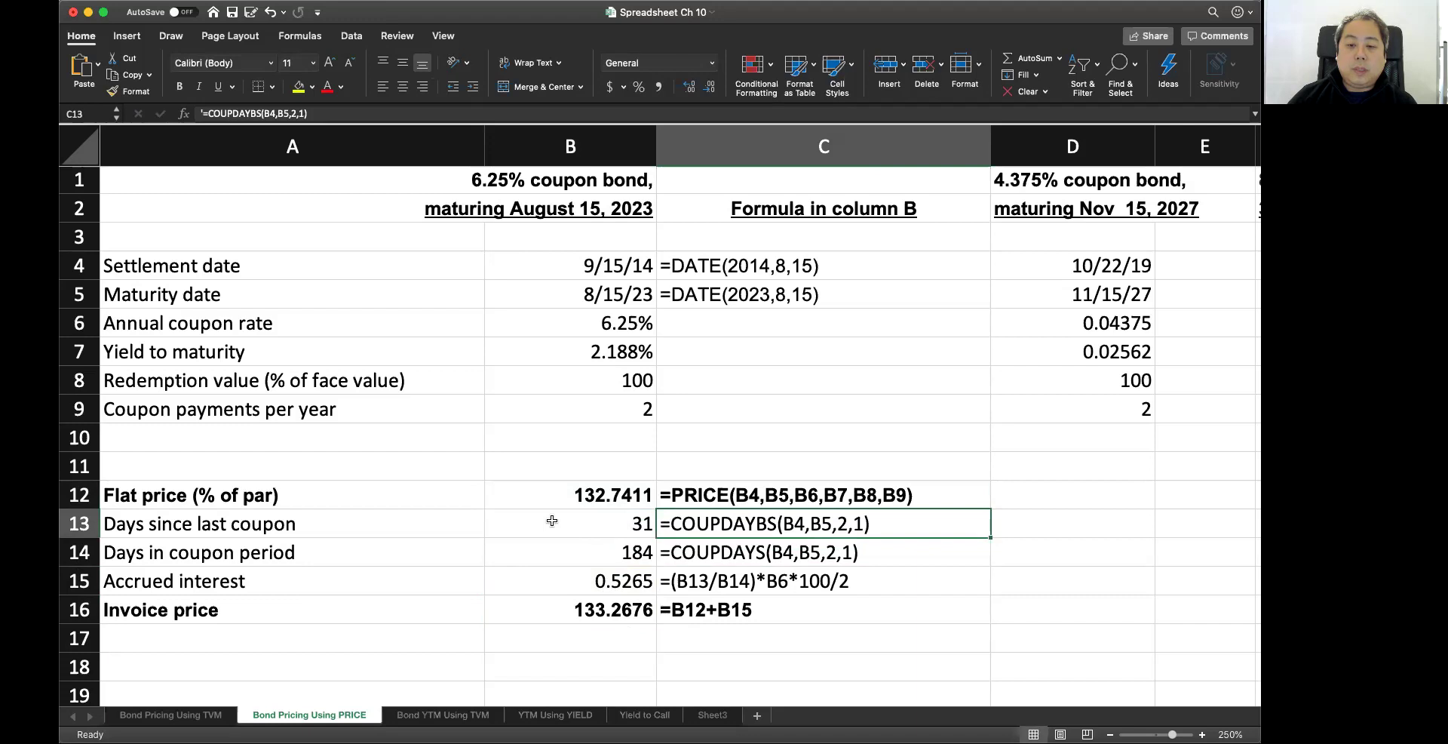
key(Down)
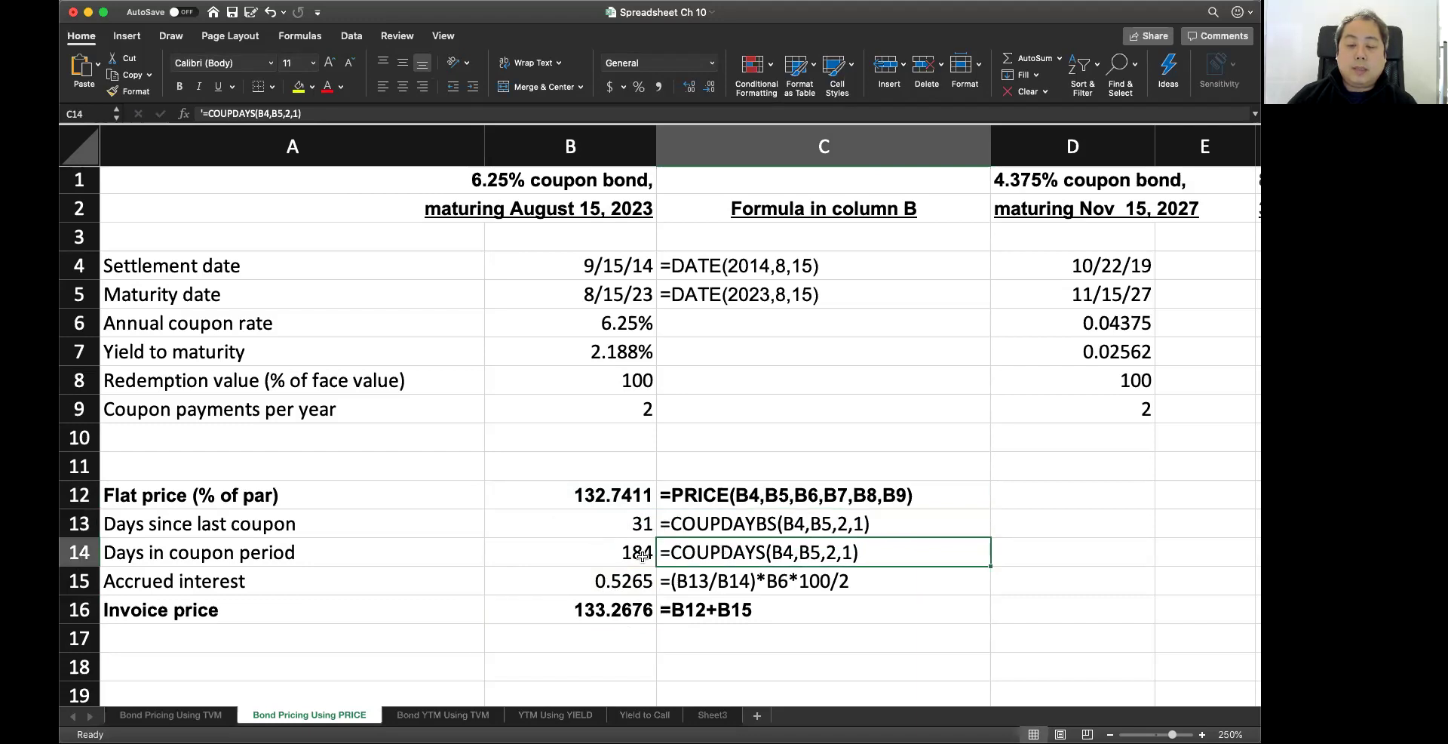
click(730, 522)
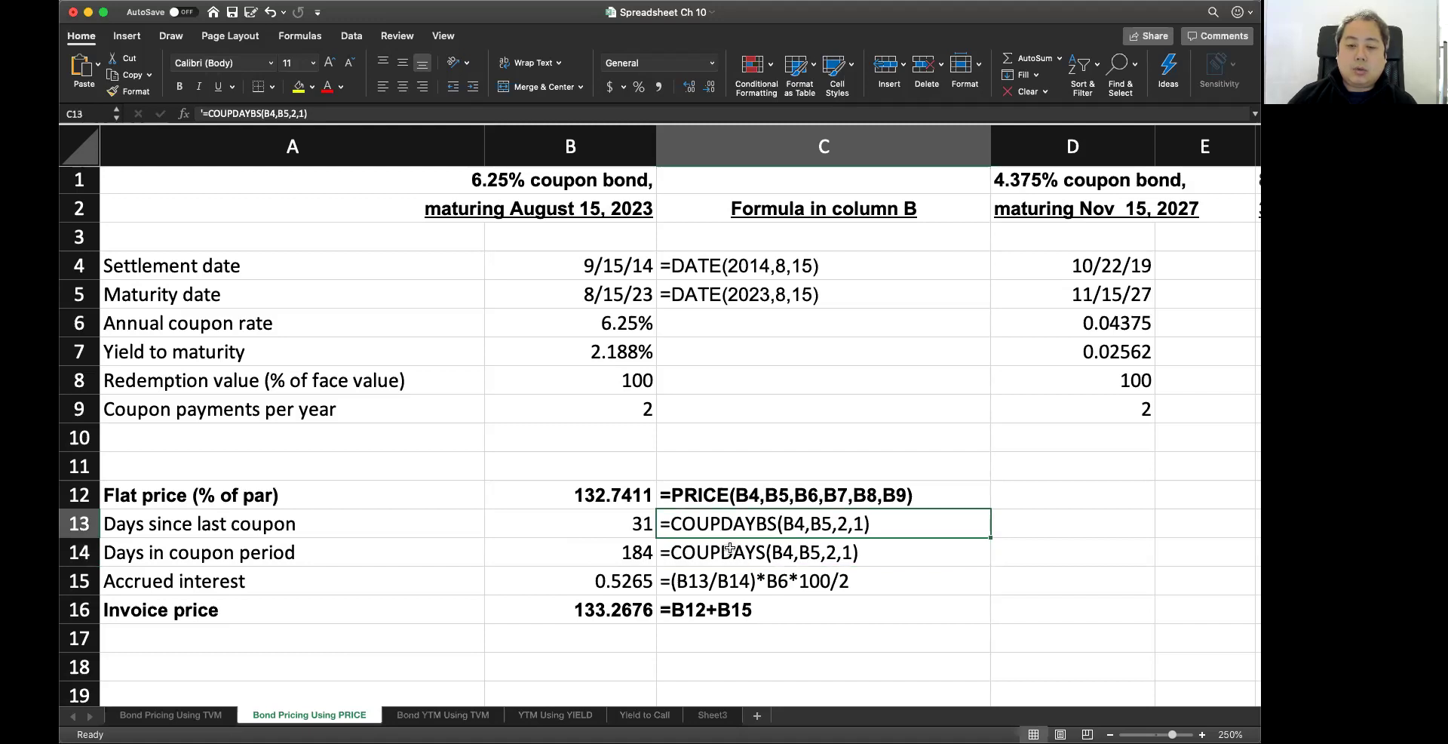
click(728, 553)
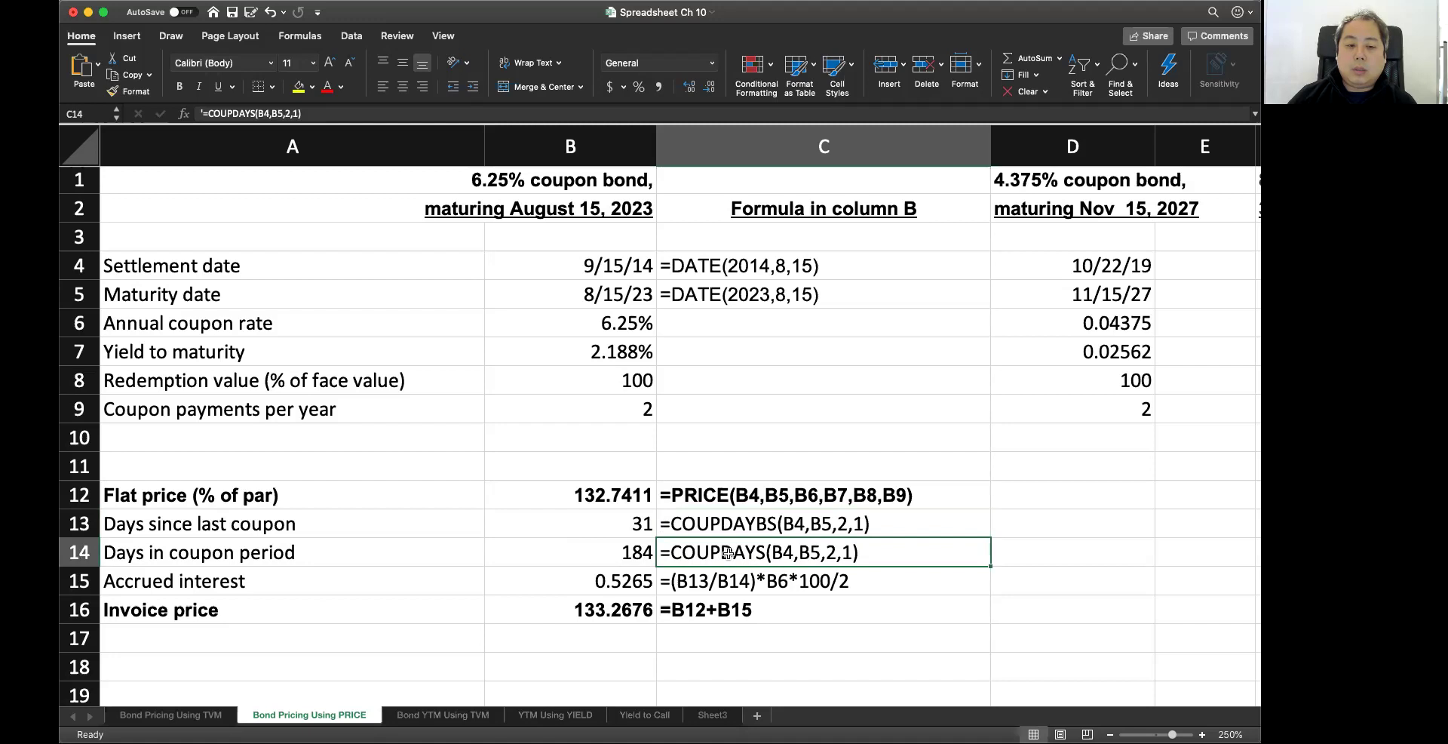
click(726, 588)
click(652, 587)
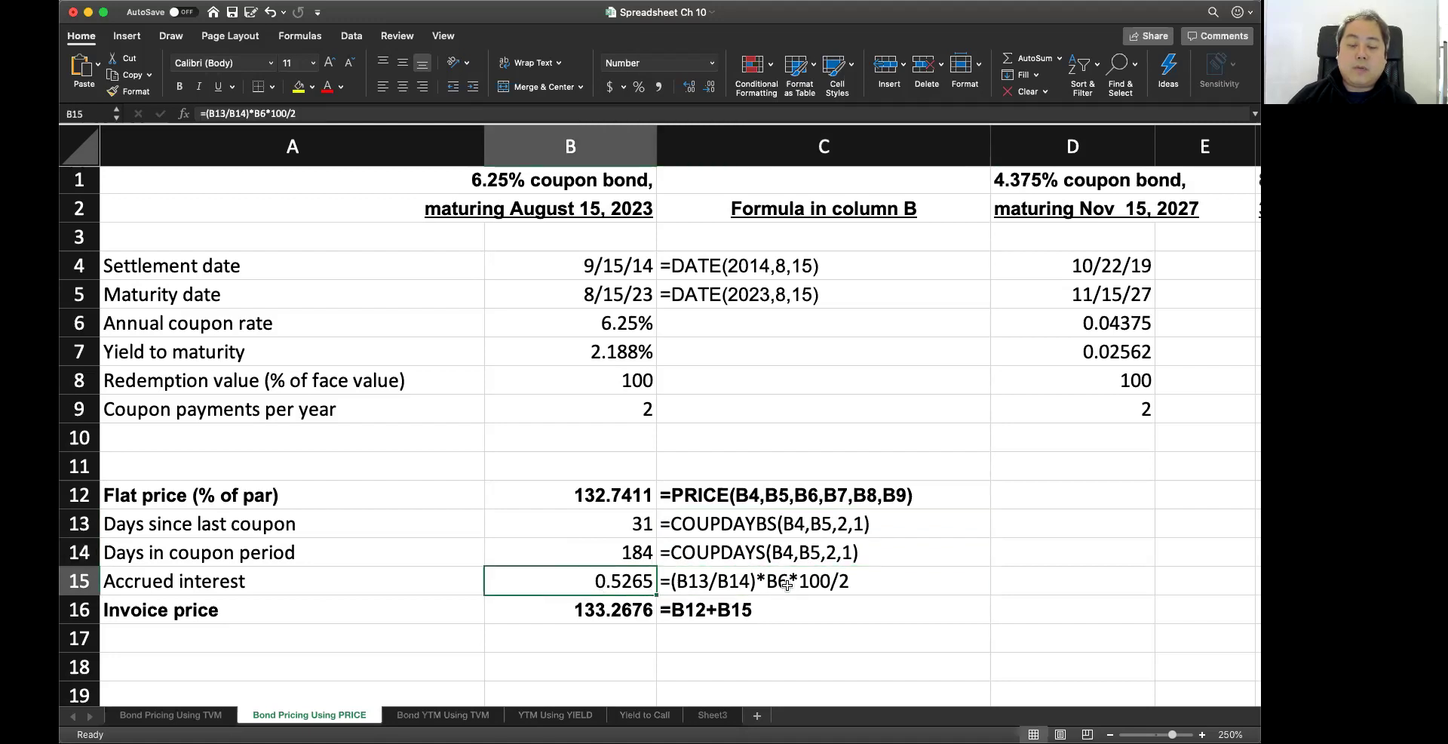
click(604, 626)
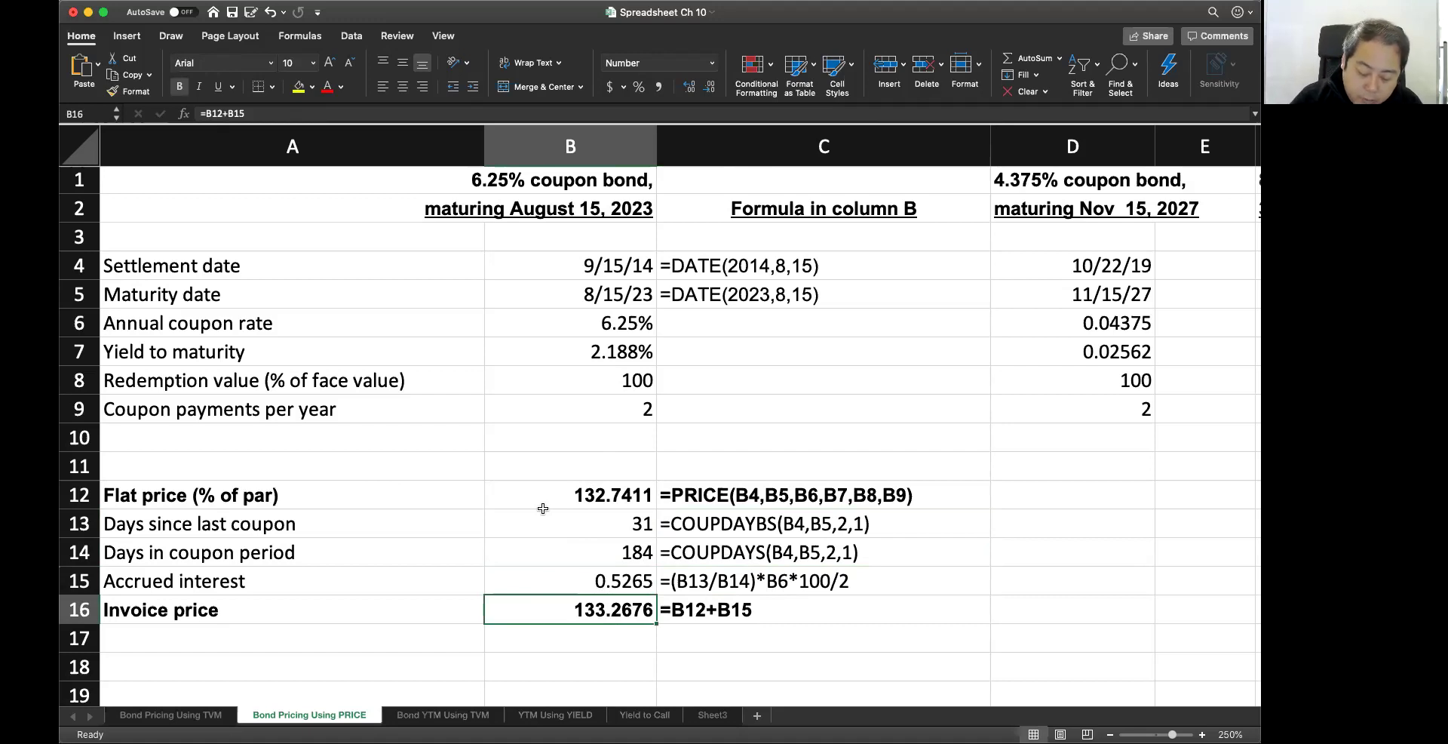
drag(295, 492, 459, 404)
mouse_move(234, 611)
mouse_down()
mouse_move(295, 623)
mouse_move(351, 587)
mouse_move(364, 602)
mouse_up()
mouse_move(375, 557)
mouse_down()
mouse_move(383, 585)
mouse_move(418, 548)
mouse_up()
drag(422, 551, 433, 540)
drag(311, 650, 480, 550)
drag(99, 595, 158, 567)
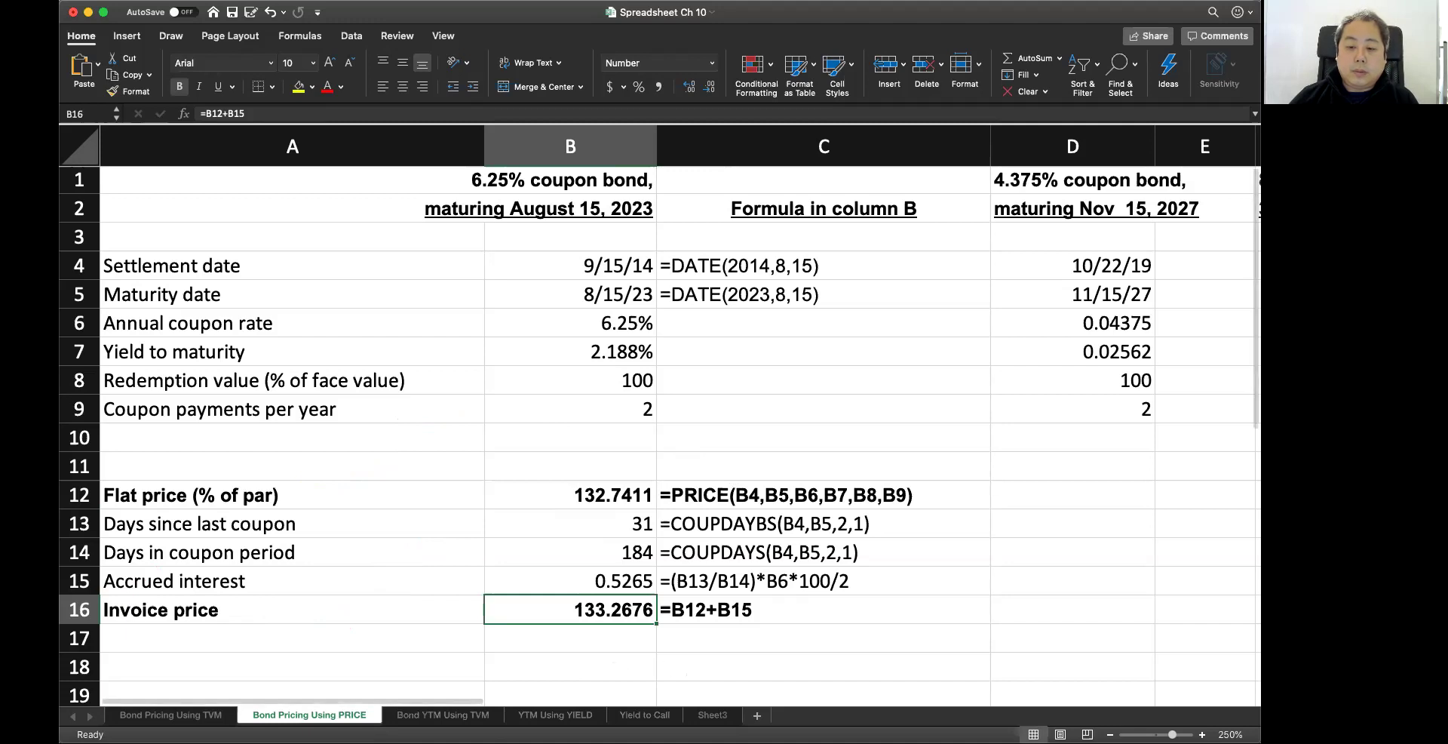
- Set the 30-year bond's annual coupon rate in F6 to 5% and its yield to maturity in F7 to 8%
click(721, 661)
key(Right)
key(Right)
key(Right)
key(Right)
key(Up)
key(Up)
key(Up)
key(Up)
key(Up)
key(Up)
key(Up)
key(Up)
key(Up)
key(Up)
key(Up)
key(Up)
key(Up)
key(Up)
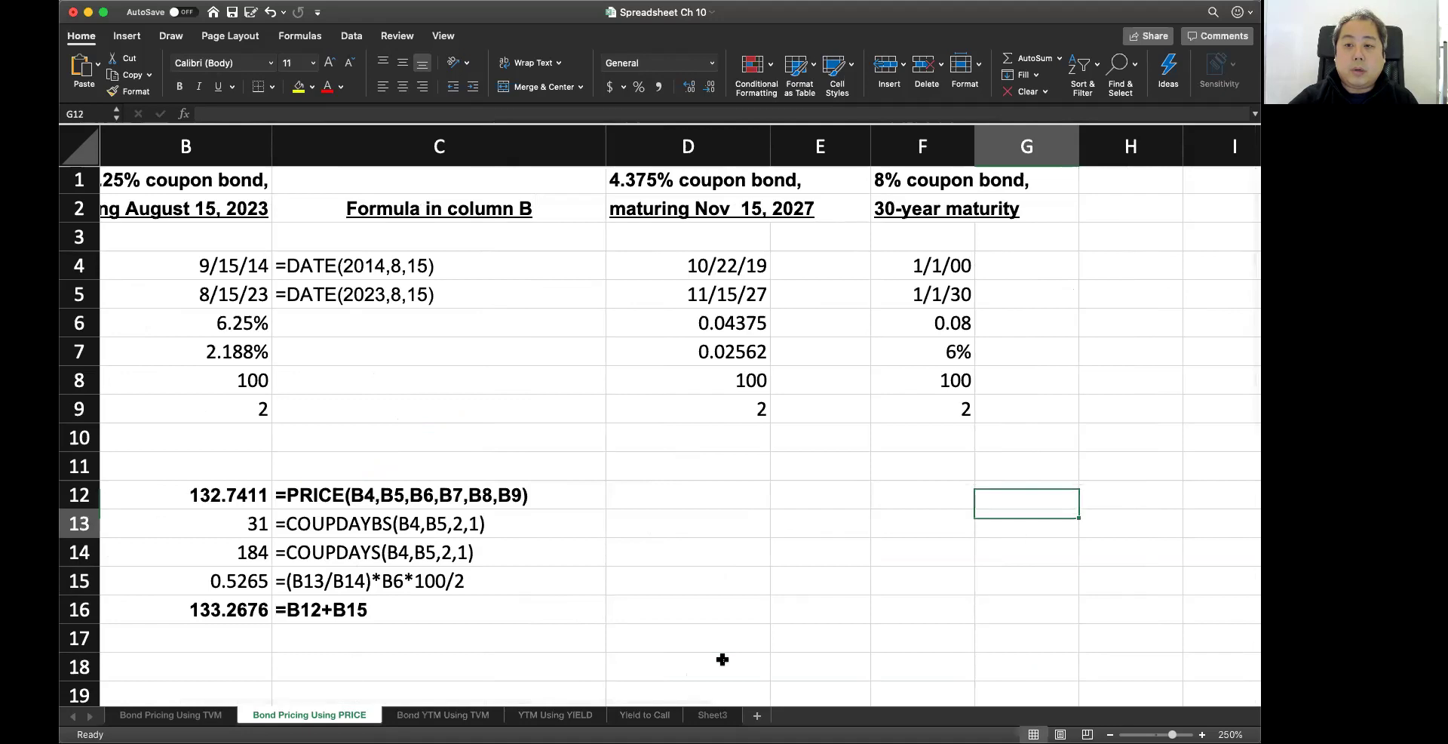
key(Left)
key(Down)
key(Down)
key(Down)
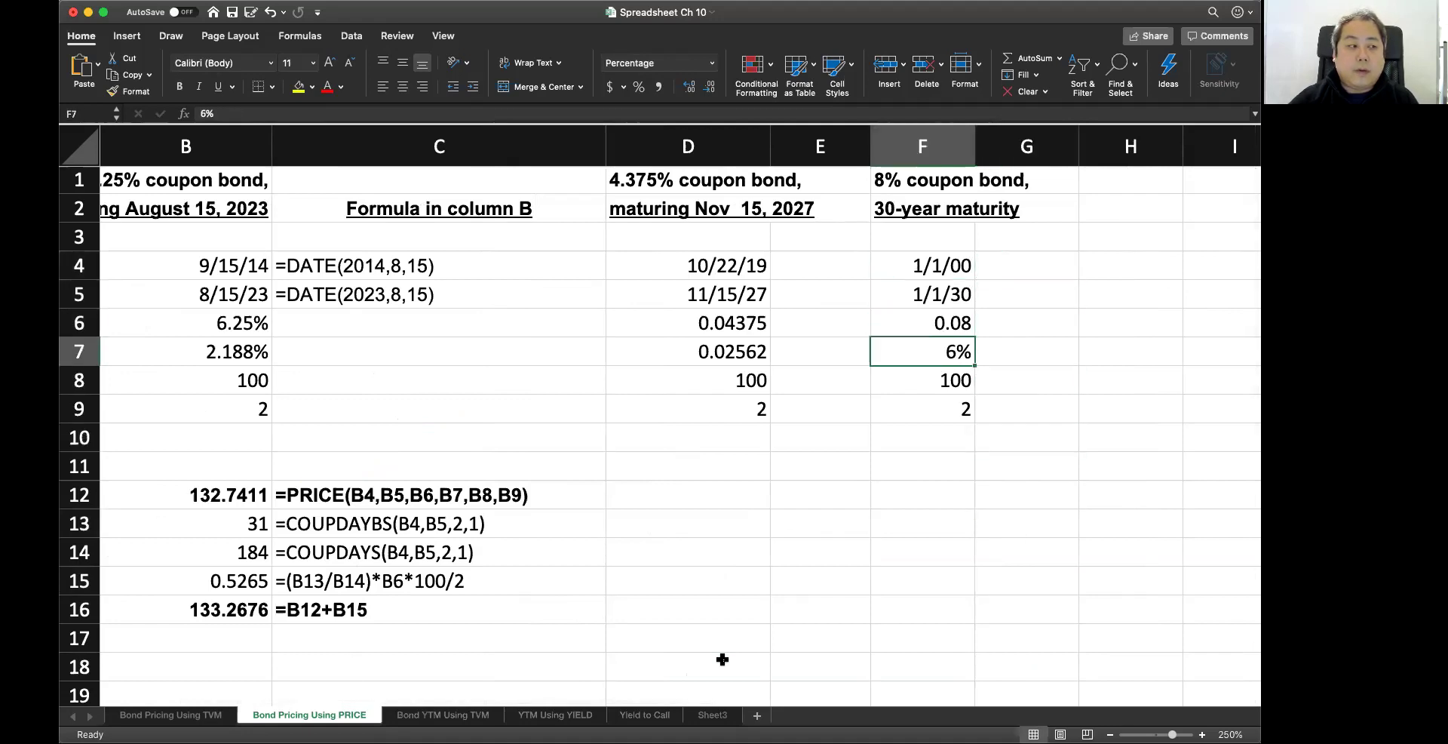
key(Up)
text(5%)
key(Return)
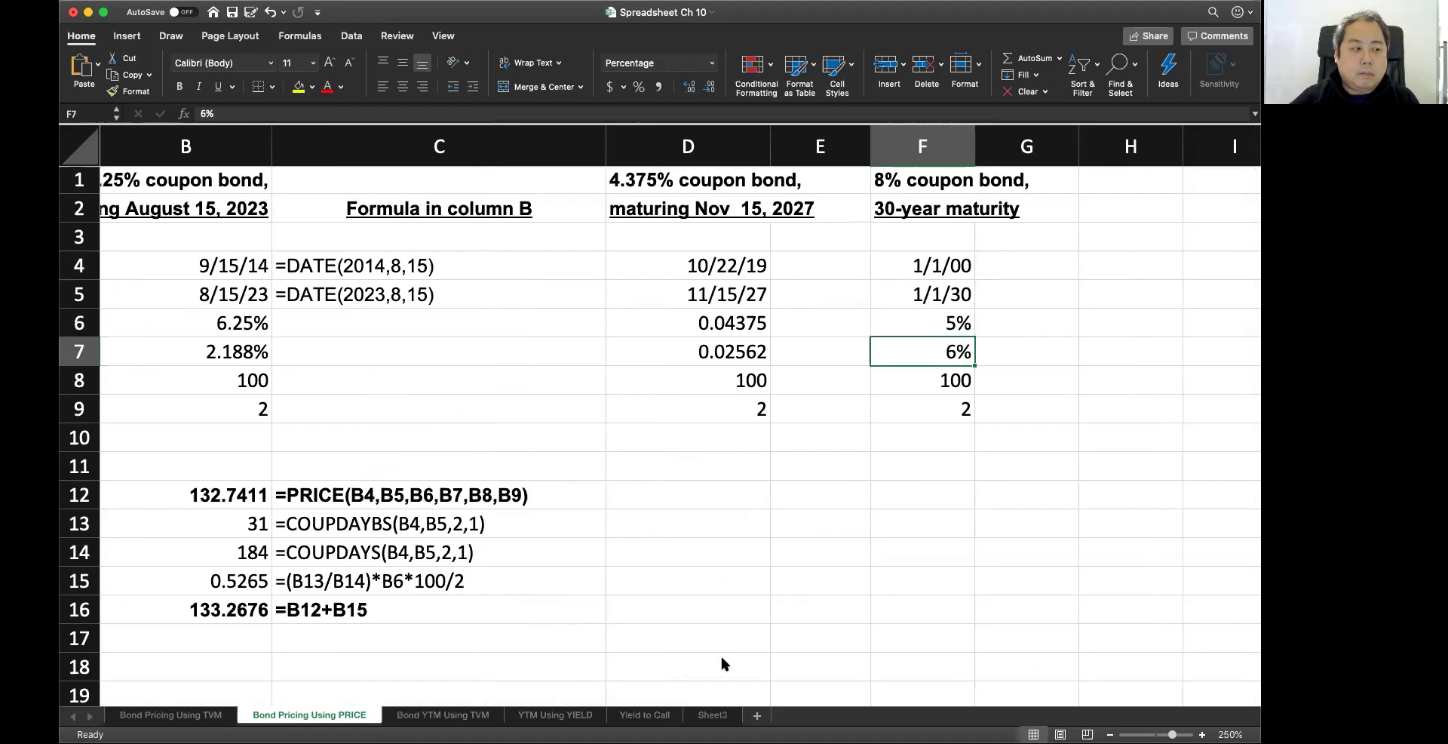
text(8)
key(Return)
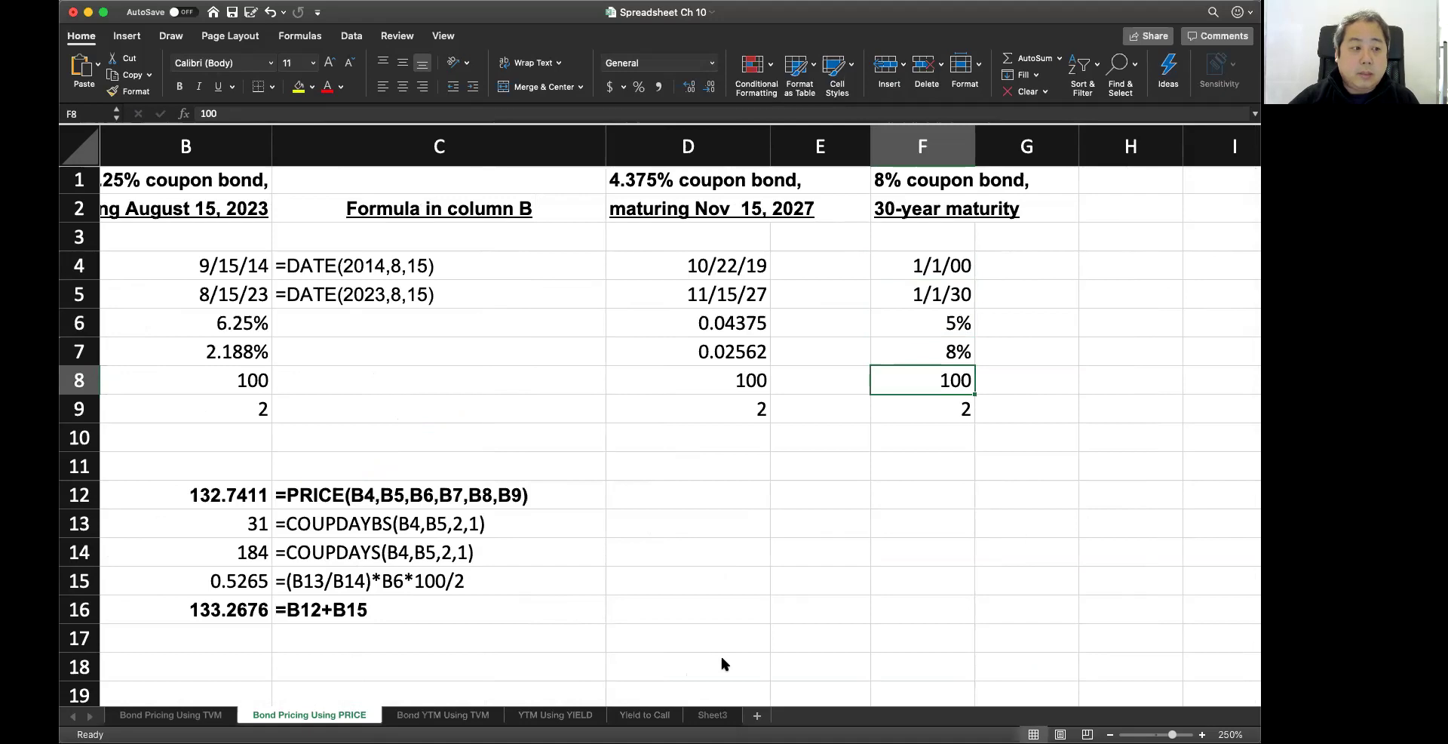
- Review the 30-year bond's settlement date, maturity date, coupon rate, yield, redemption value and payment frequency in F4 to F9
key(Down)
key(Up)
key(Up)
key(Up)
key(Up)
key(Up)
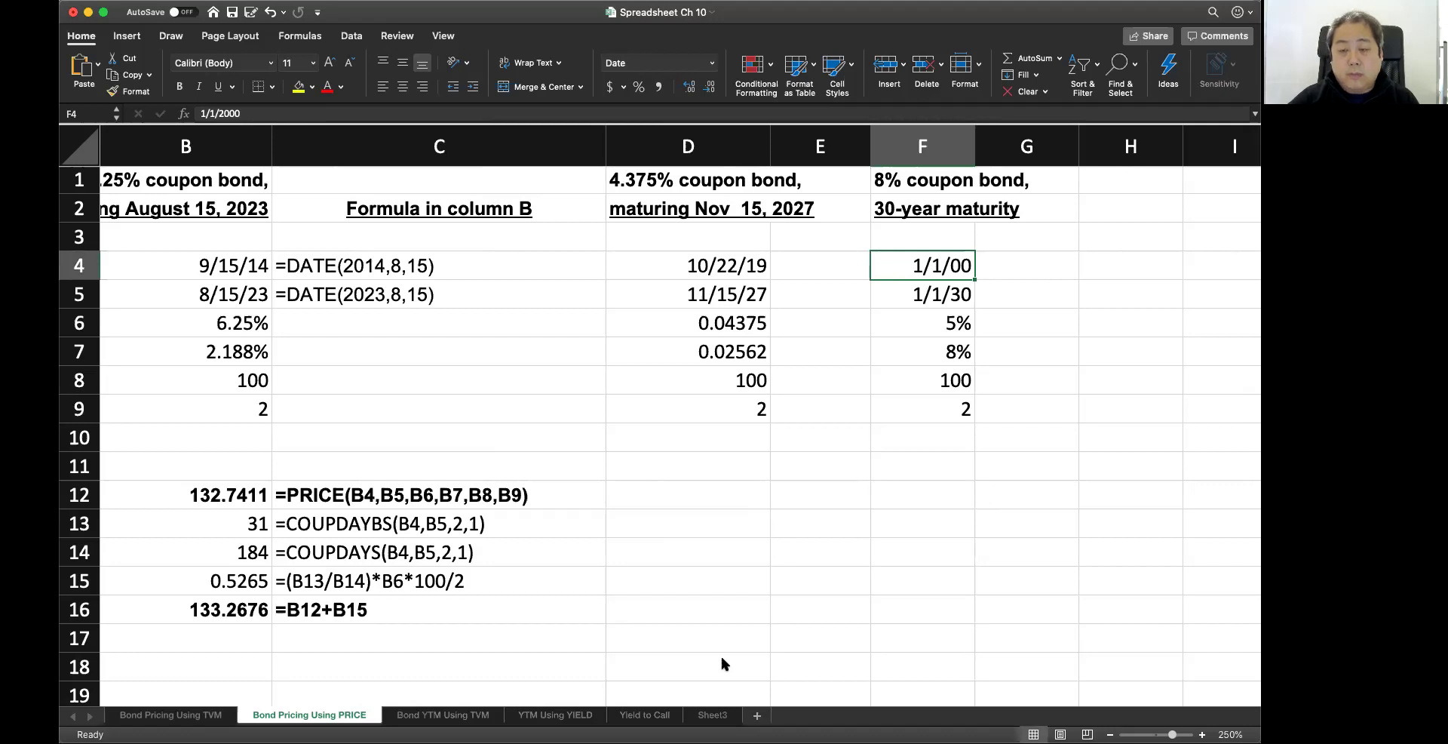
key(Down)
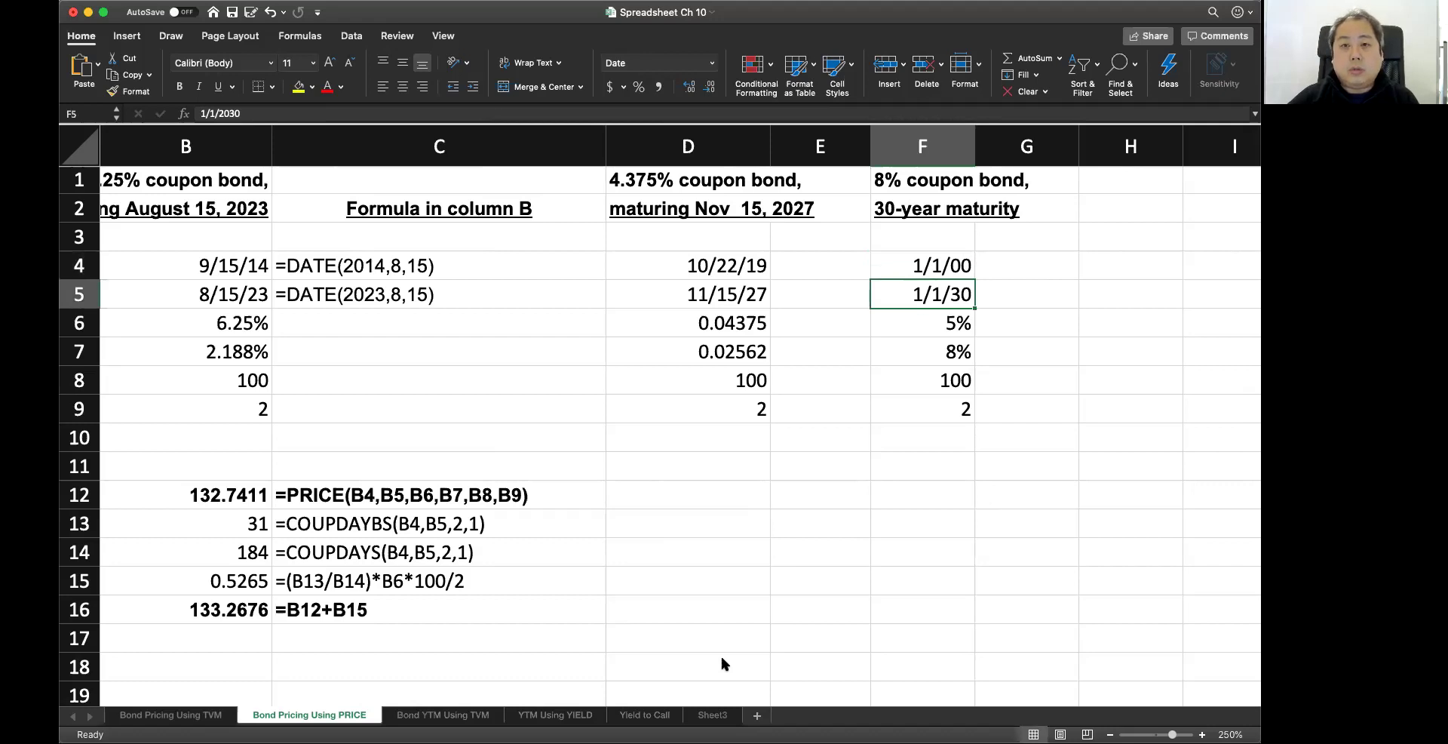
key(Down)
key(Down)
key(Down)
key(Up)
key(Up)
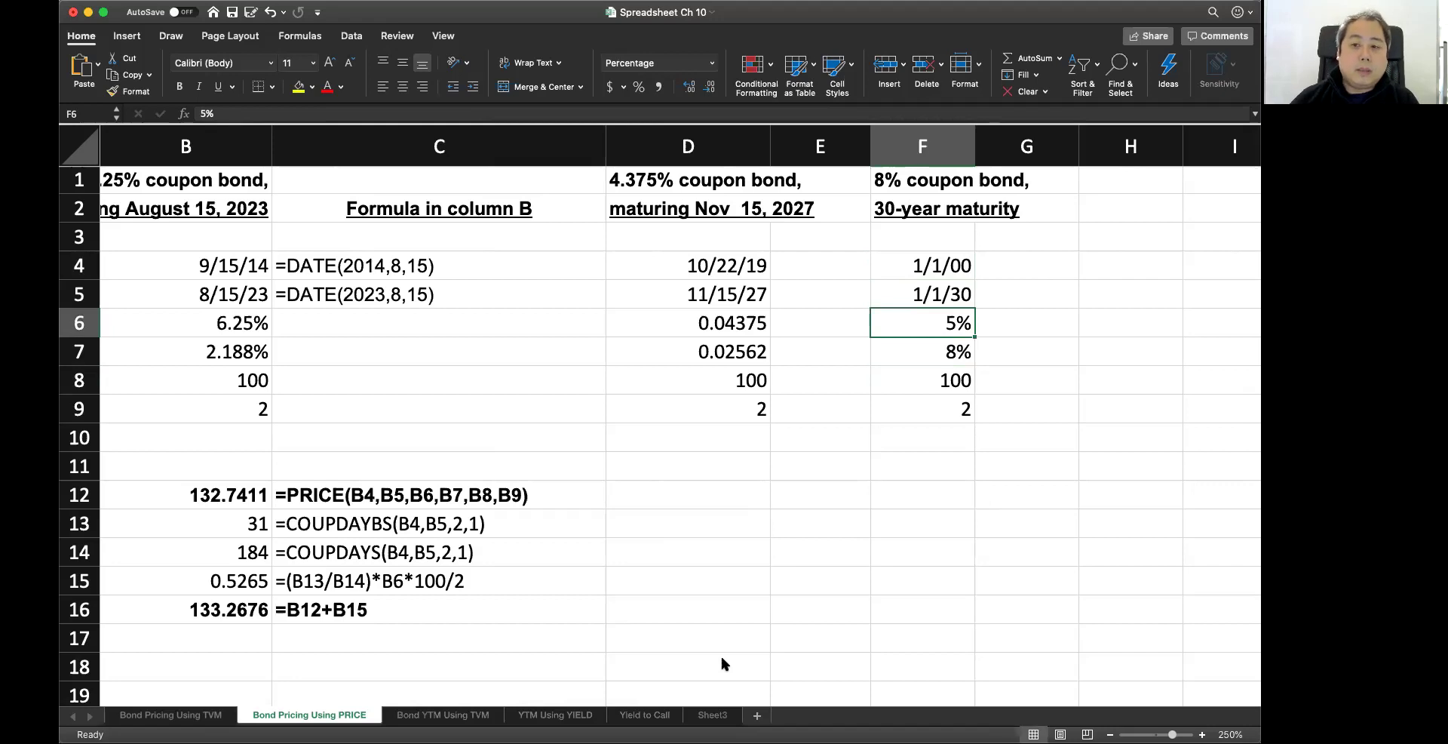
- Change the 30-year bond's heading in F1 to "5% coupon bond,"
double_click(883, 178)
key(BackSpace)
text(5)
key(Return)
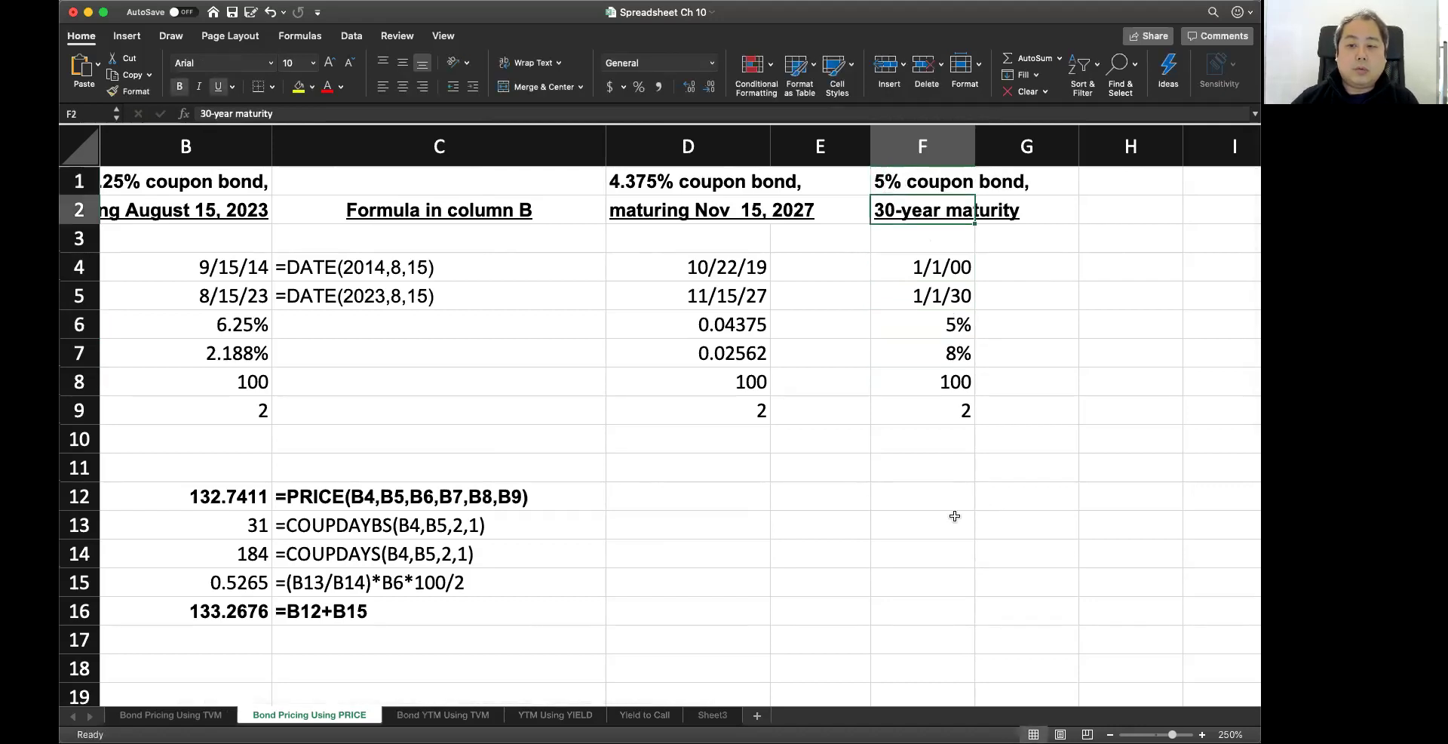
- Calculate the 30-year bond's flat price in F12 with =PRICE(F4,F5,F6,F7,F8,F9)
click(958, 498)
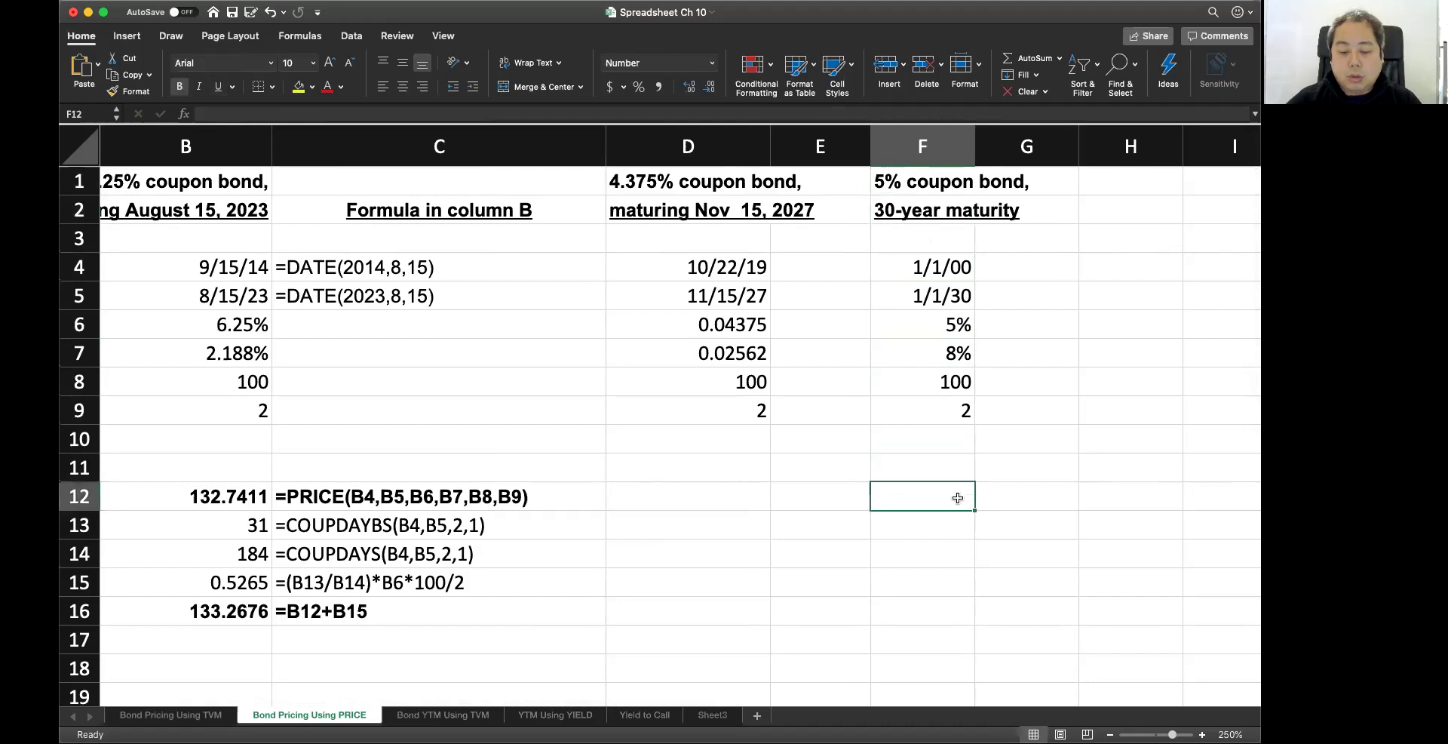
text(=PRICE()
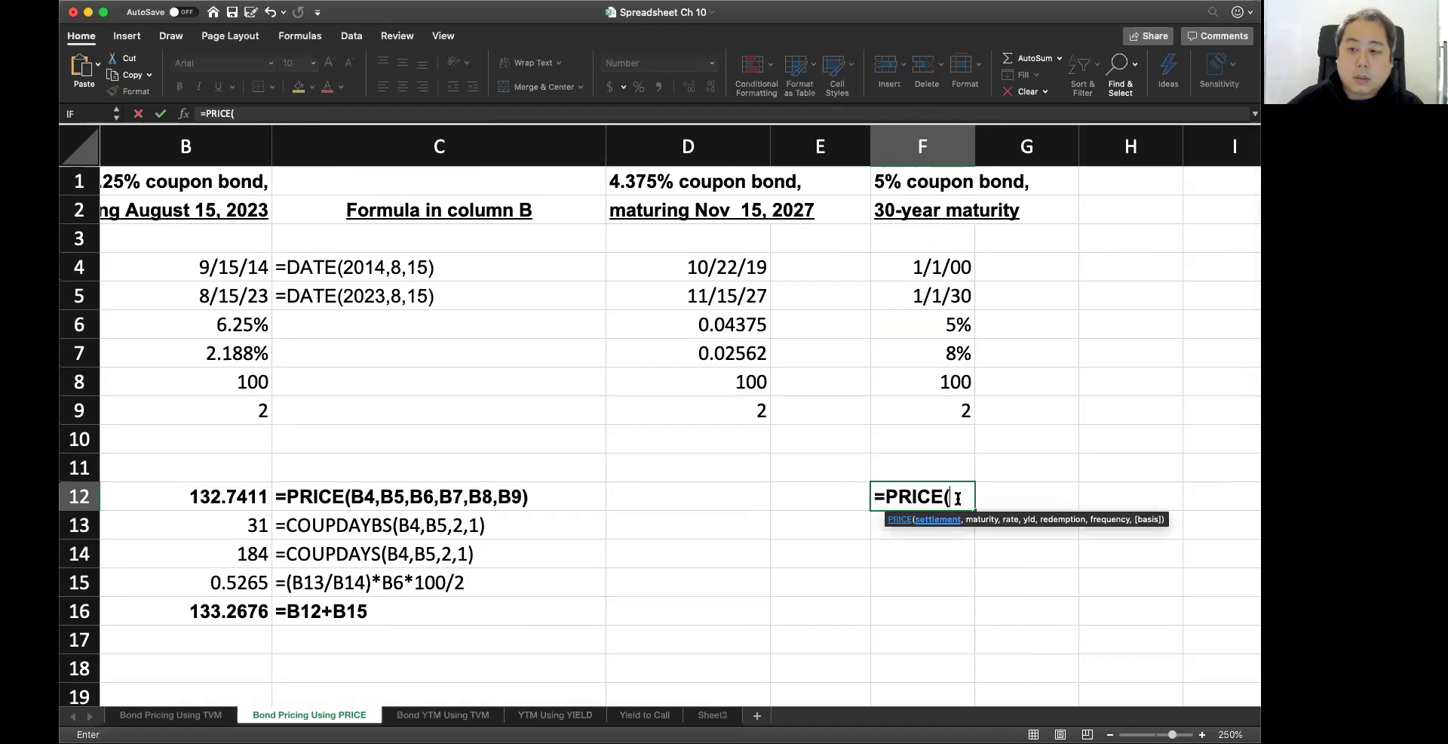
click(928, 268)
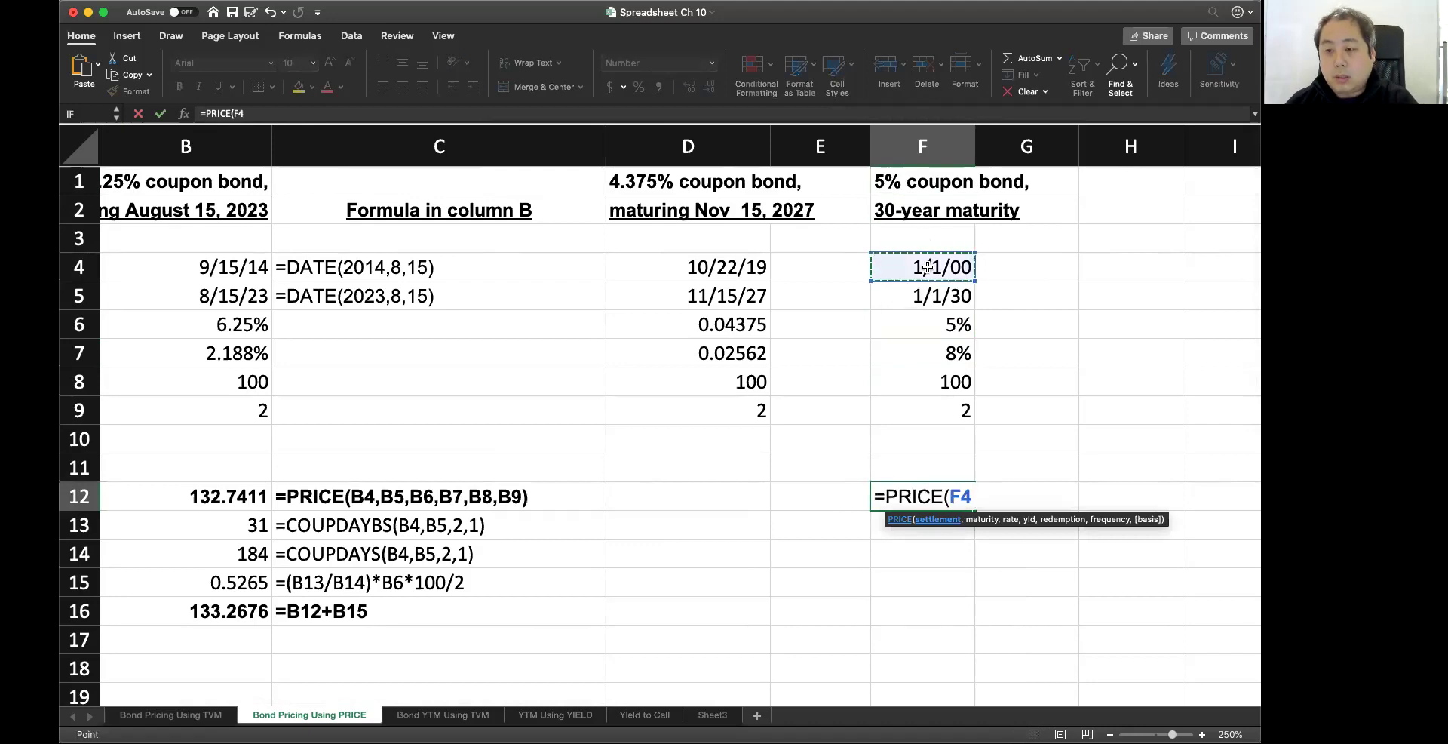
text(,)
click(928, 296)
text(,)
click(929, 324)
text(,)
click(929, 353)
text(,)
click(930, 382)
text(,)
click(929, 407)
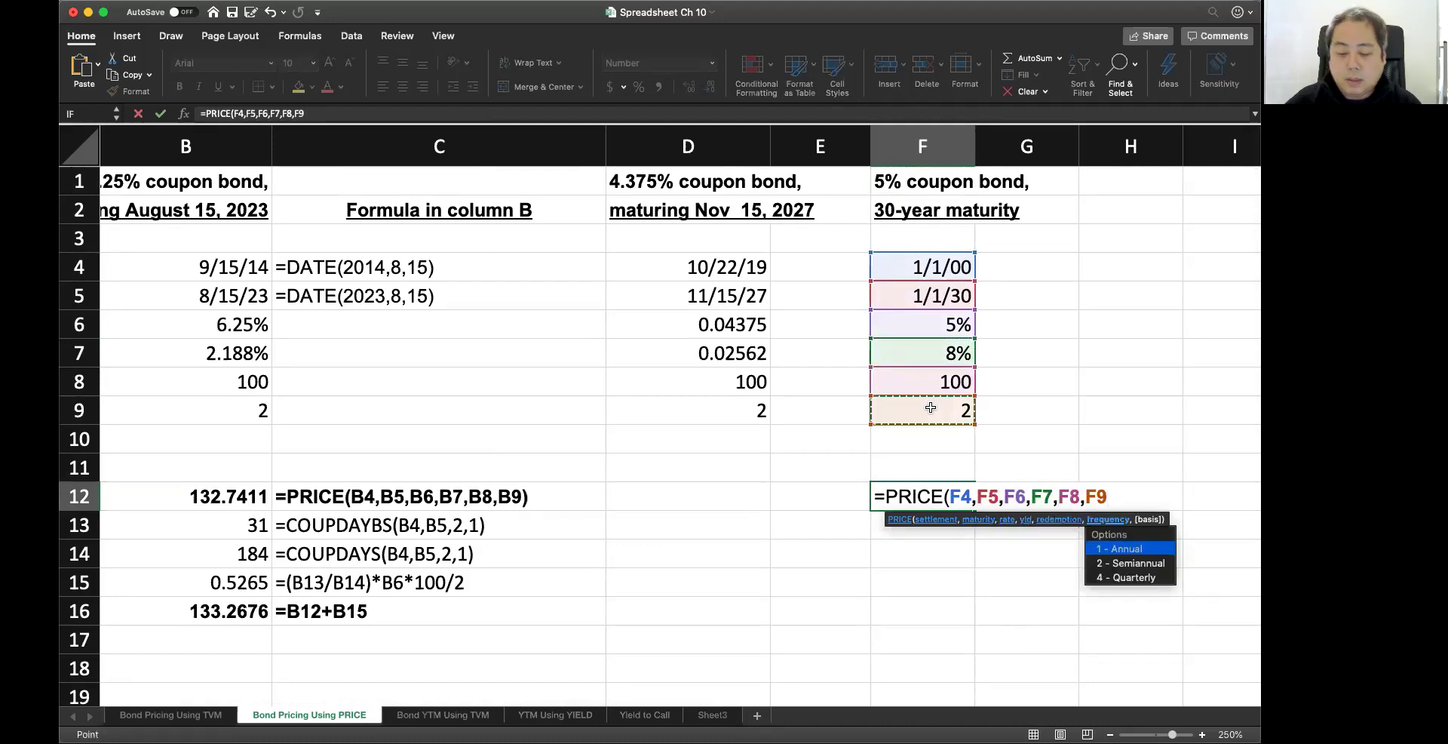
text())
key(Return)
key(Up)
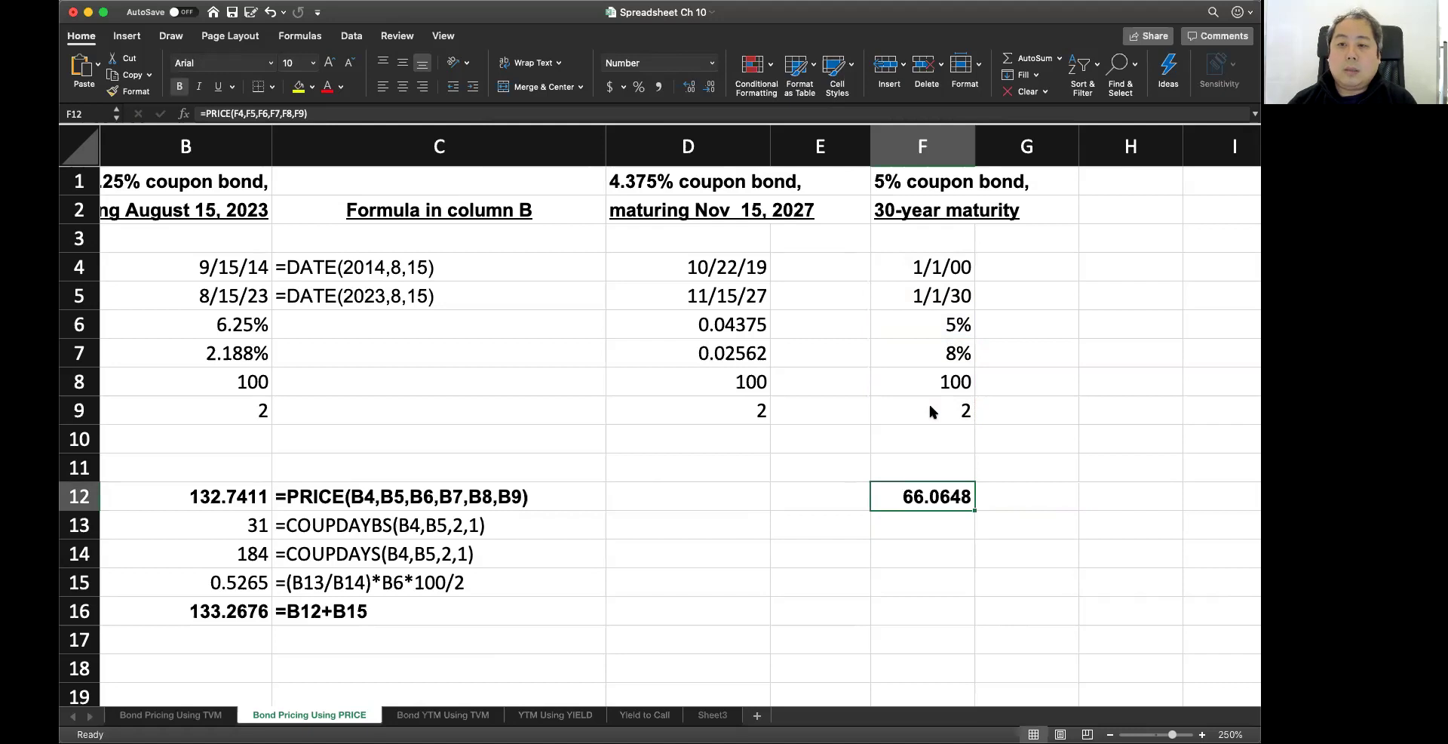
- Change the 30-year bond's heading in F1 to "8% coupon bond," and set its annual coupon rate in F6 to 8%
click(888, 180)
double_click(888, 180)
key(BackSpace)
text(8)
key(Return)
click(952, 324)
double_click(955, 322)
key(BackSpace)
text(8)
key(Return)
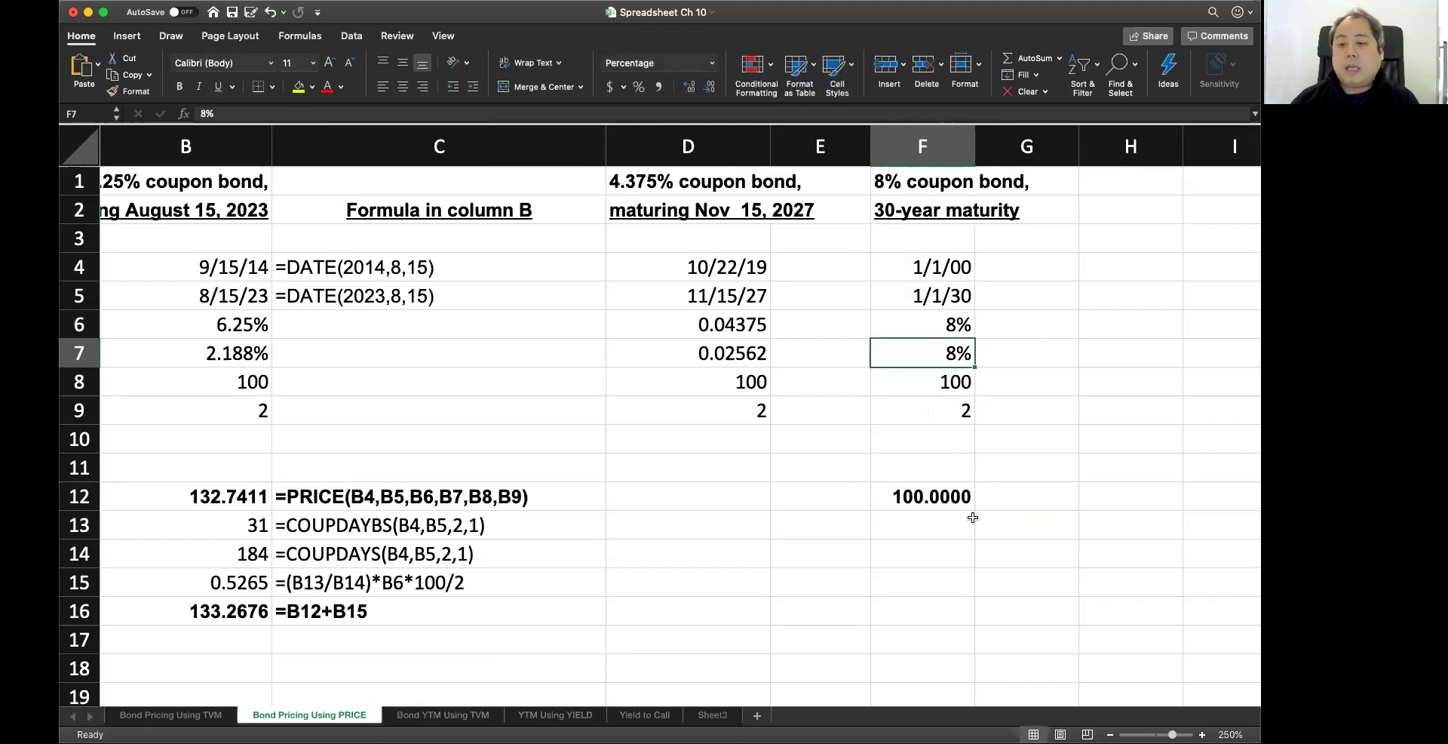
- Set the 30-year bond's yield to maturity in F7 to 10% and check its flat price in F12
click(958, 500)
click(939, 354)
double_click(957, 355)
key(BackSpace)
text(10)
key(Return)
click(949, 499)
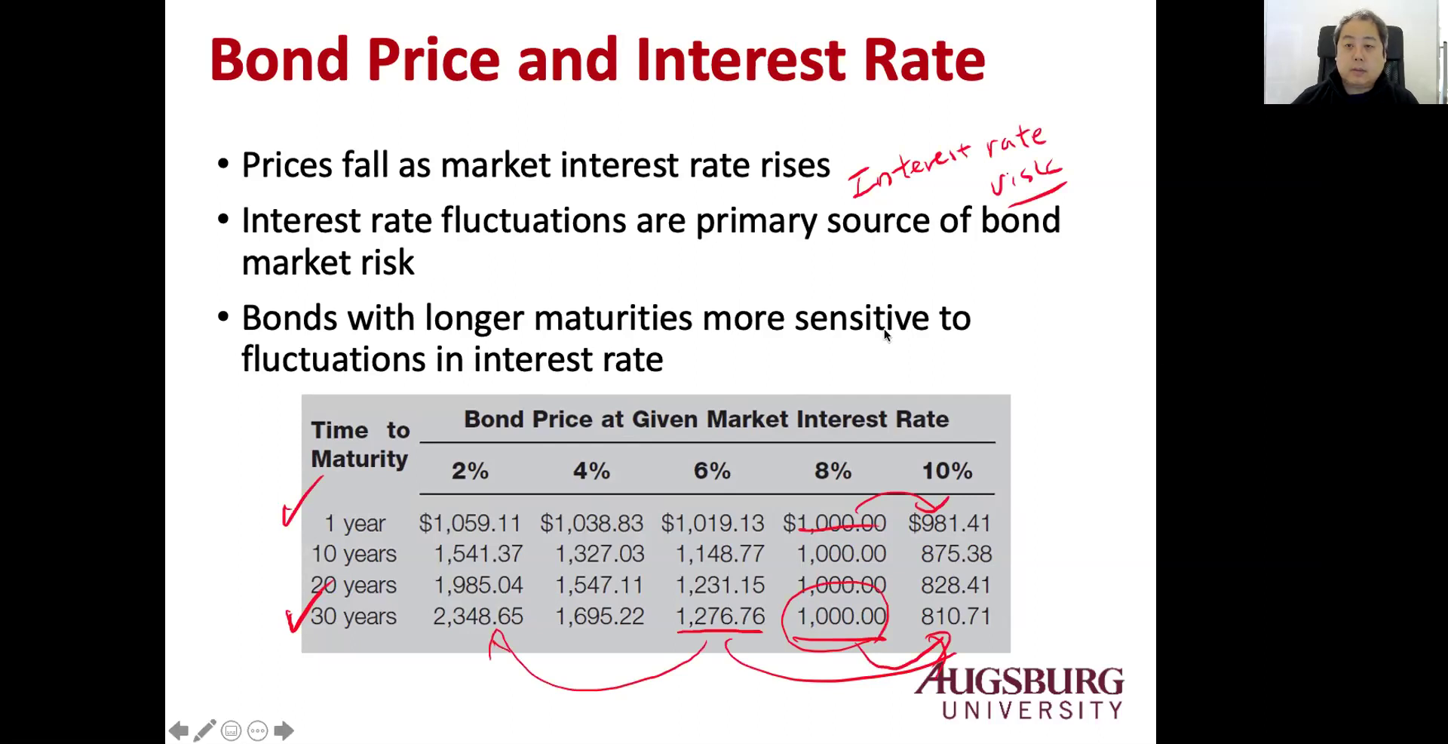
click(866, 345)
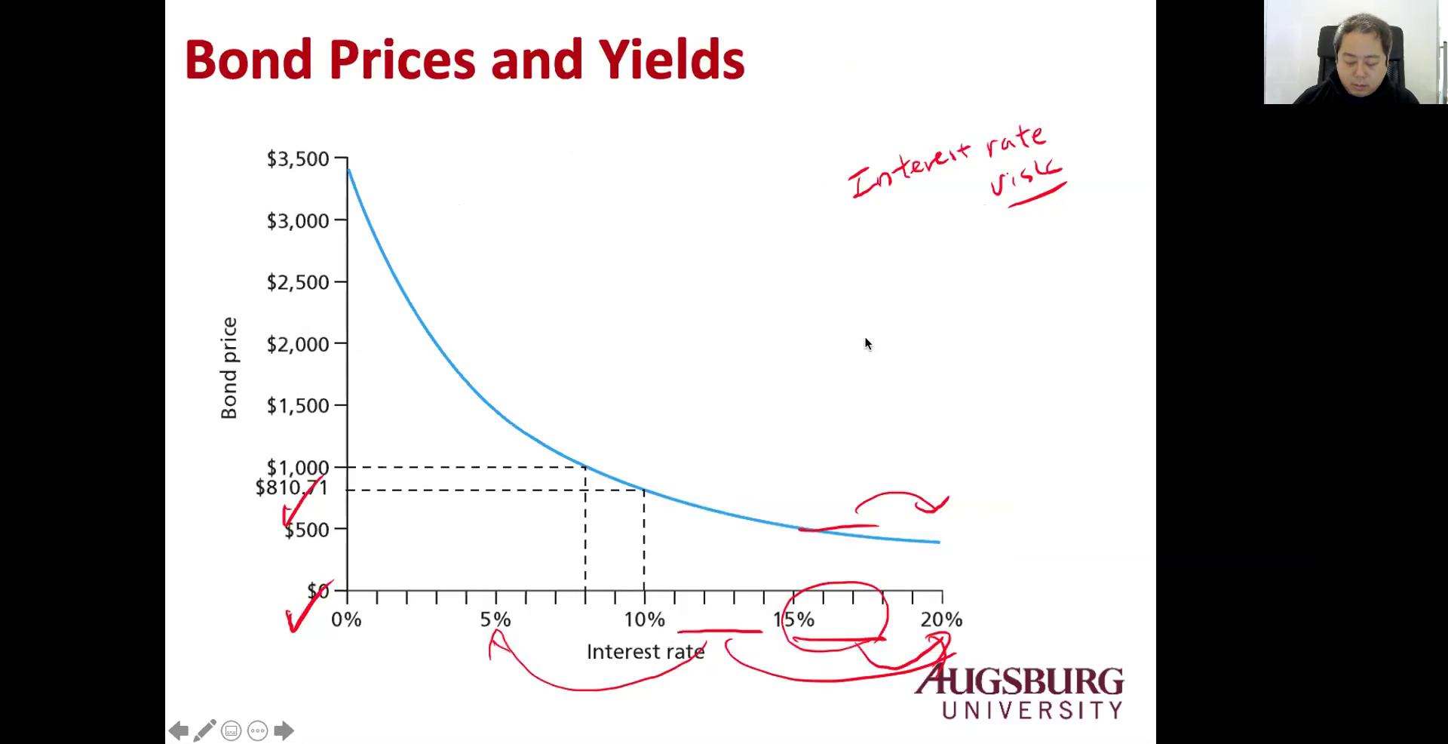